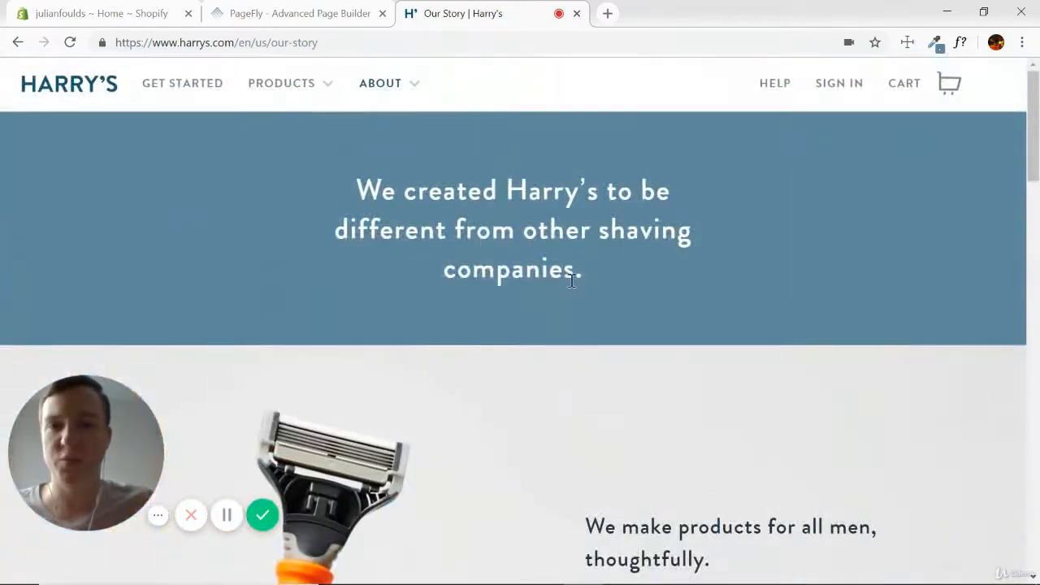
# Switch to the PageFly editor, save the page and select the row containing the top heading.
pyautogui.click(302, 14)
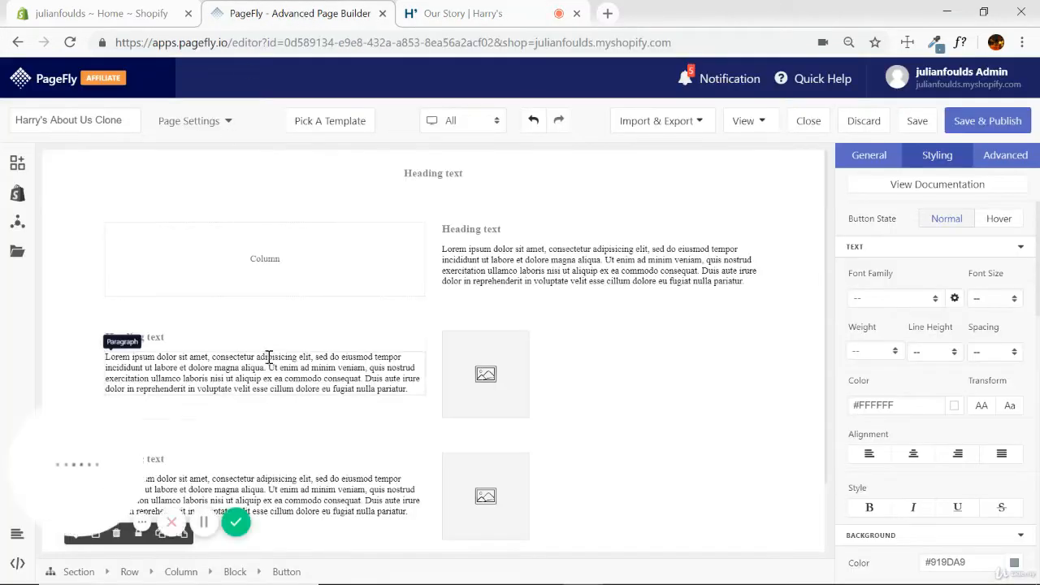
pyautogui.click(918, 122)
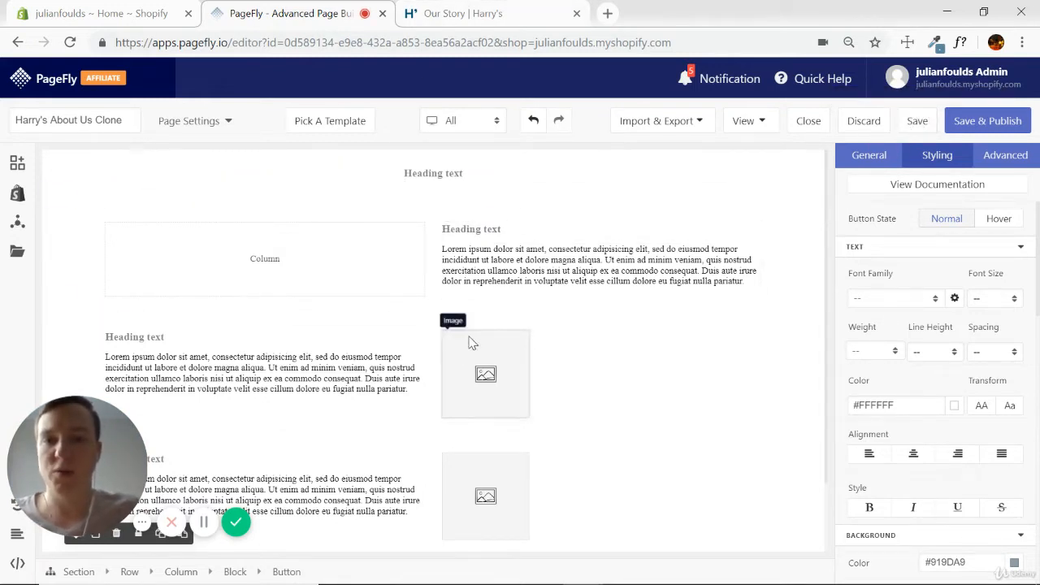
pyautogui.click(486, 193)
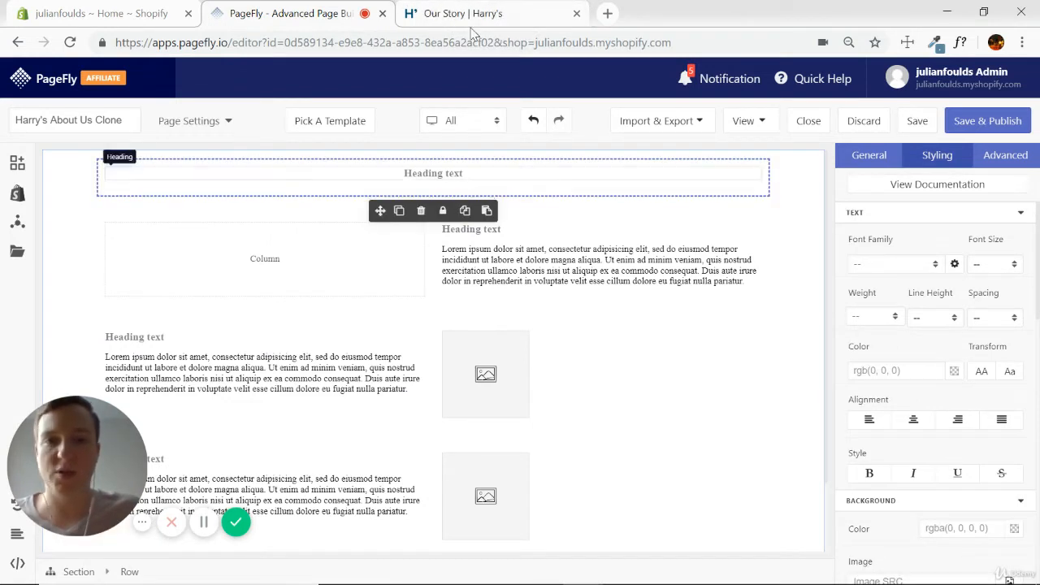
# Sample the blue banner background #5F899F on the Harry's Our Story page with the ColorZilla color picker.
pyautogui.click(472, 18)
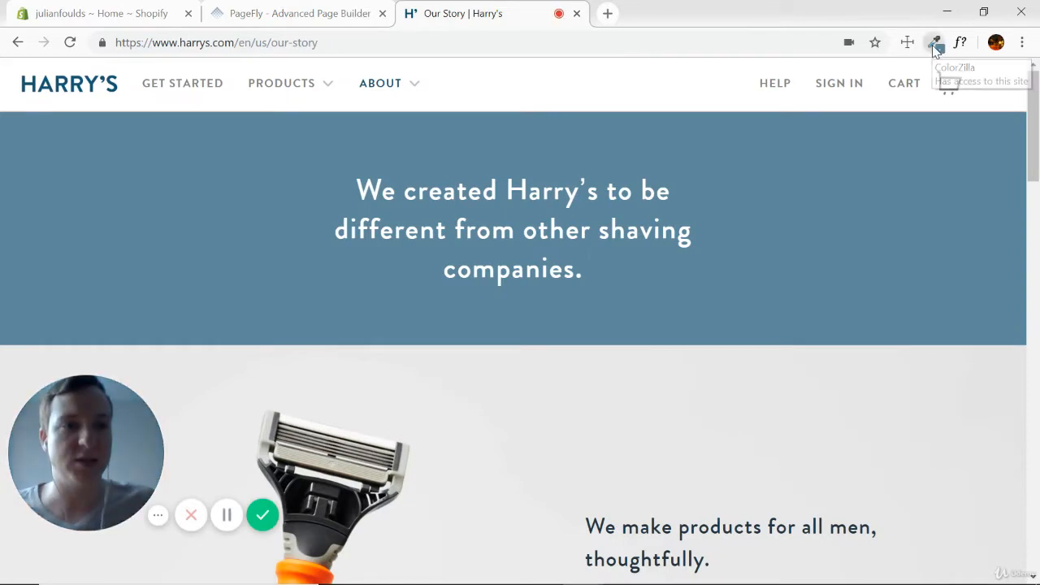
pyautogui.click(935, 42)
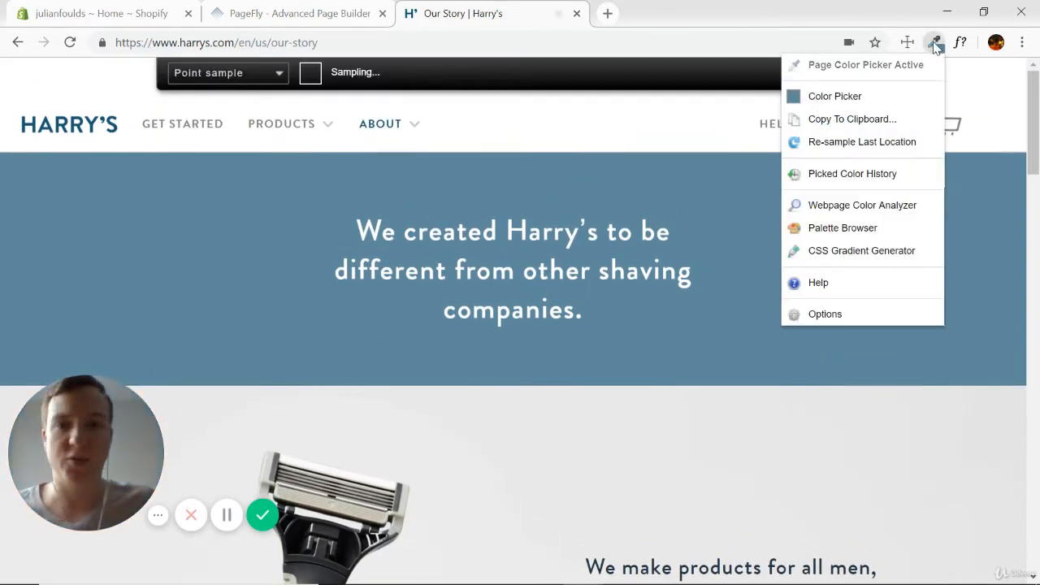
pyautogui.click(756, 185)
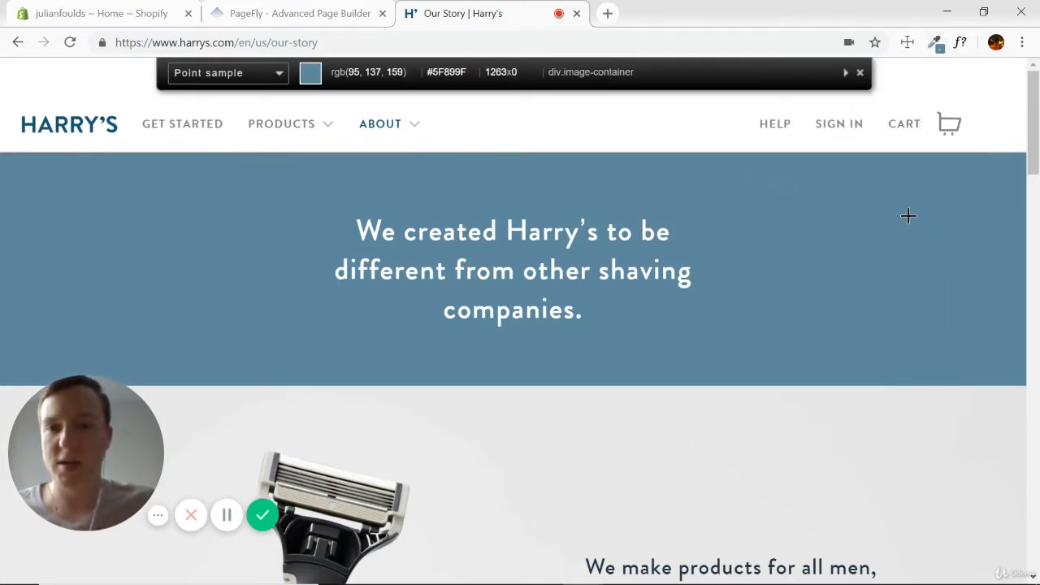
pyautogui.click(908, 215)
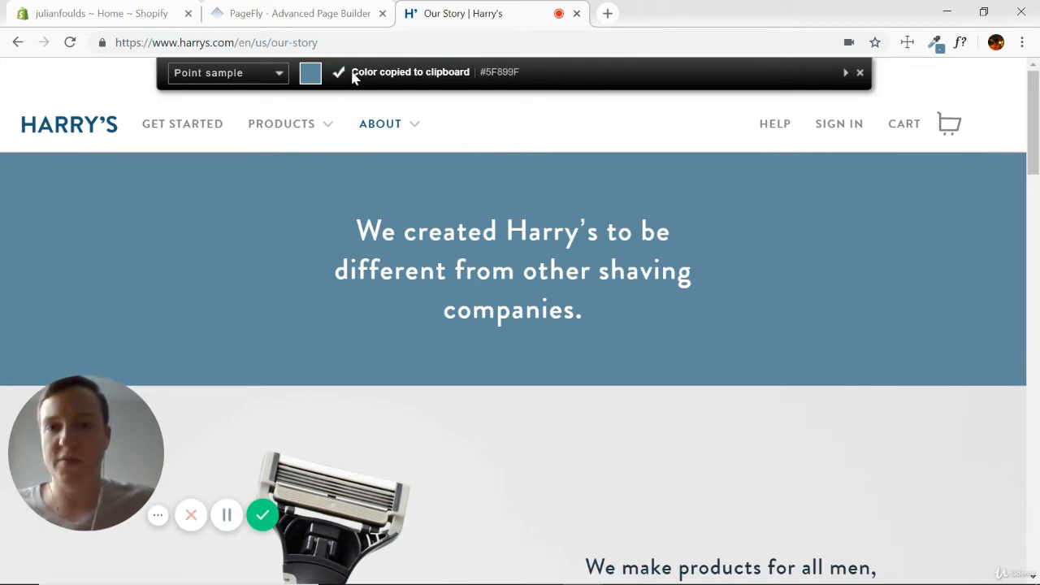
# Return to PageFly and set the background color of the section around the top heading to #5F899F.
pyautogui.click(316, 14)
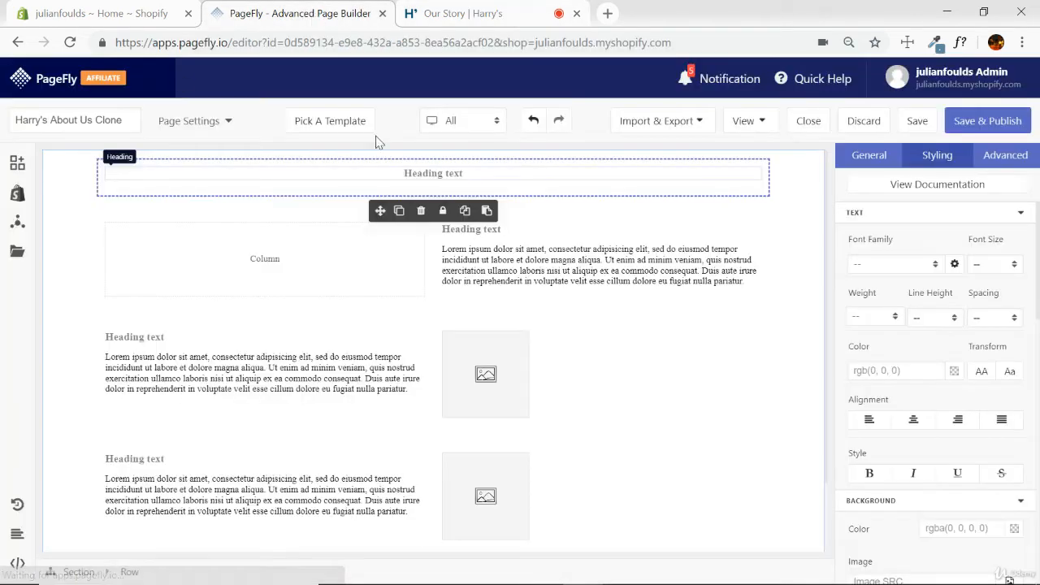
pyautogui.click(796, 189)
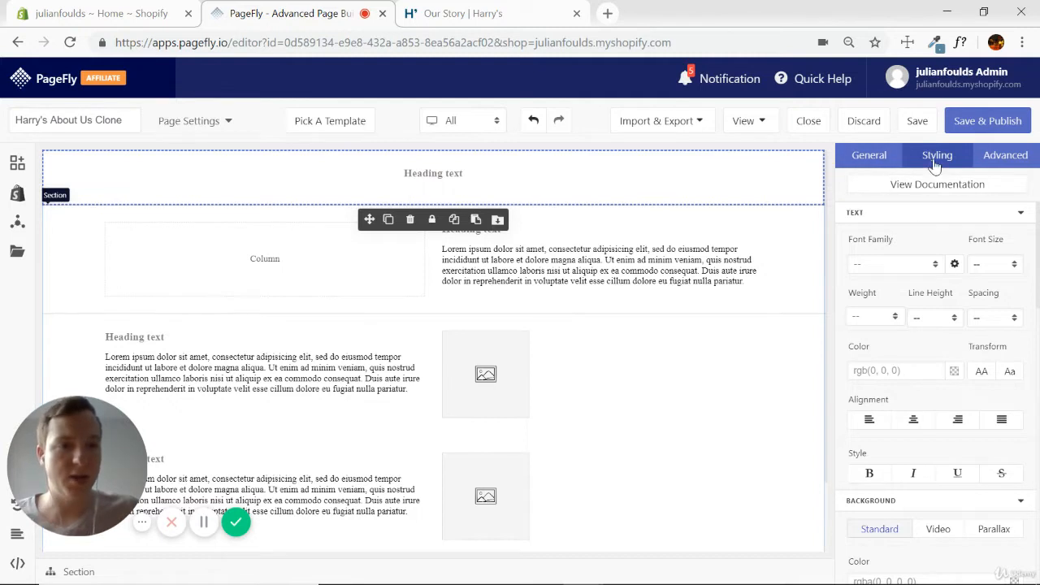
pyautogui.click(1021, 213)
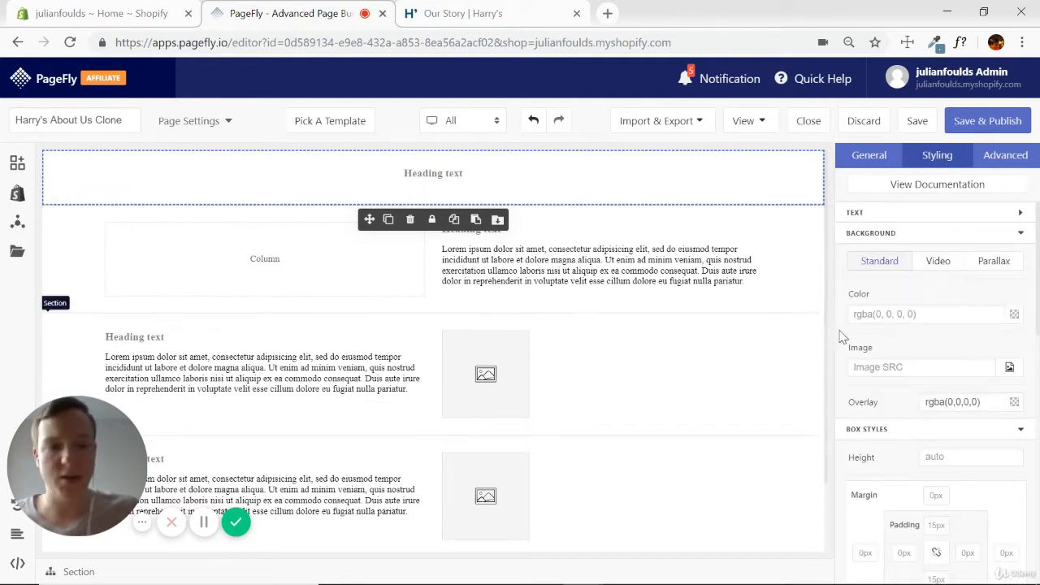
pyautogui.click(883, 316)
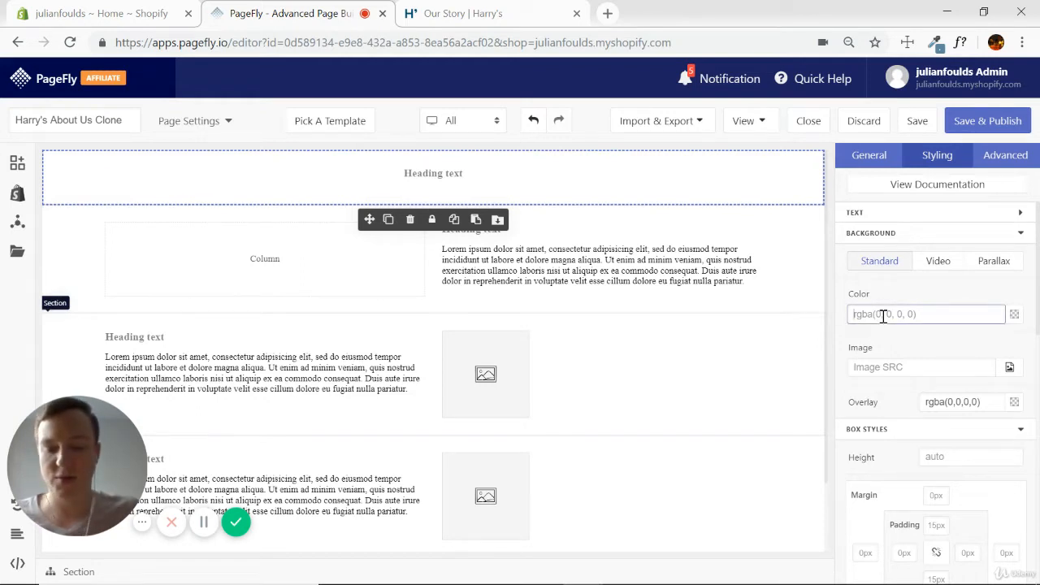
pyautogui.hotkey('ctrl', 'v')
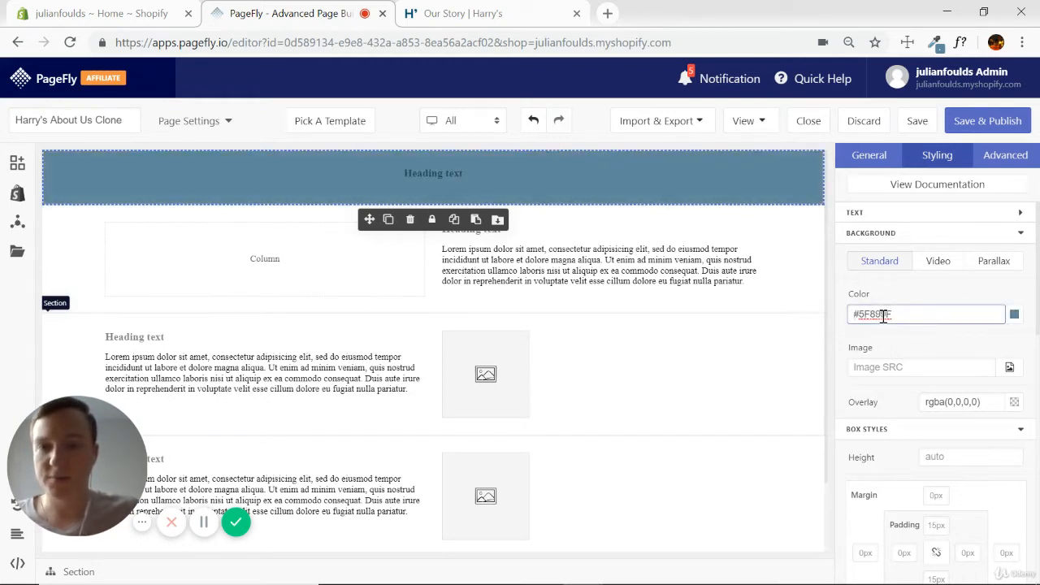
# Copy the Harry's banner headline into PageFly's top heading: "We created Harry's to be different from other shaving companies.".
pyautogui.click(513, 16)
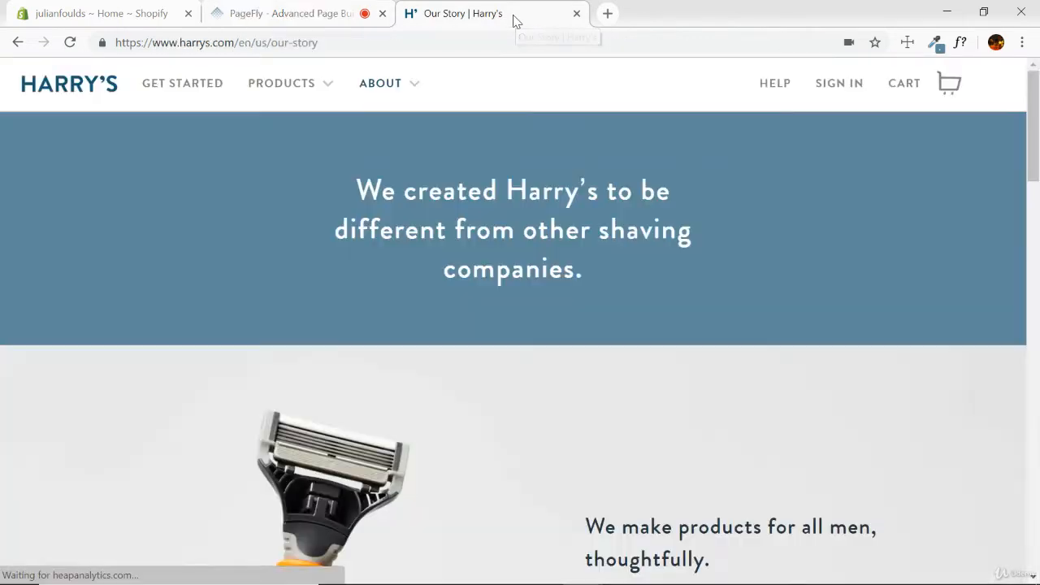
pyautogui.tripleClick(451, 193)
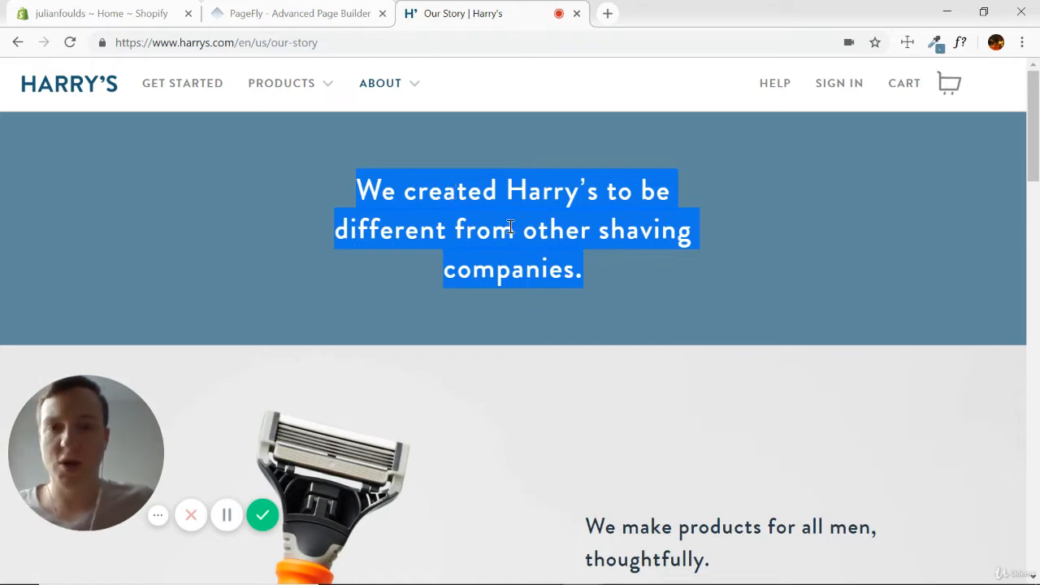
pyautogui.click(299, 15)
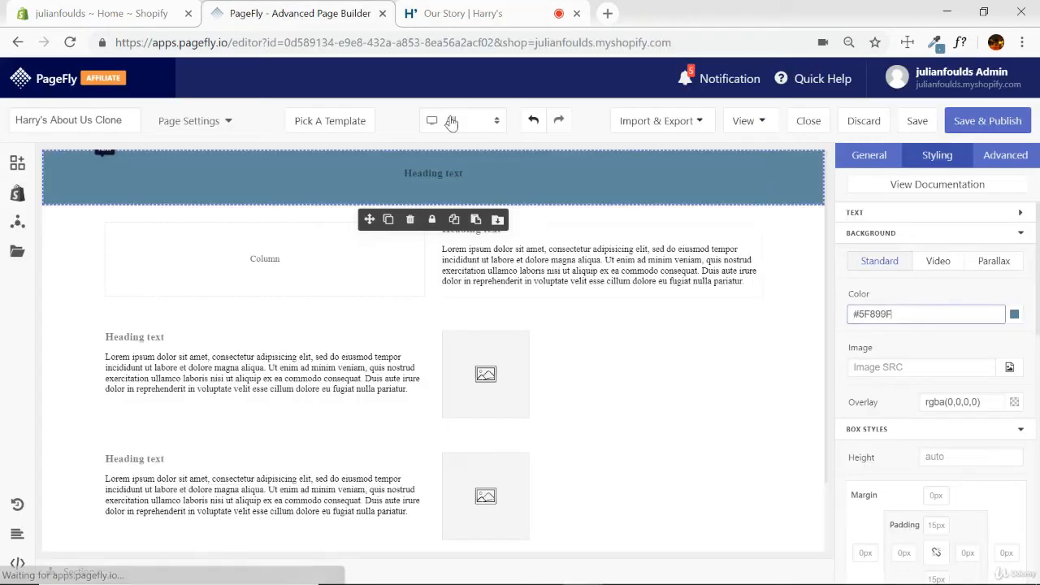
pyautogui.click(471, 173)
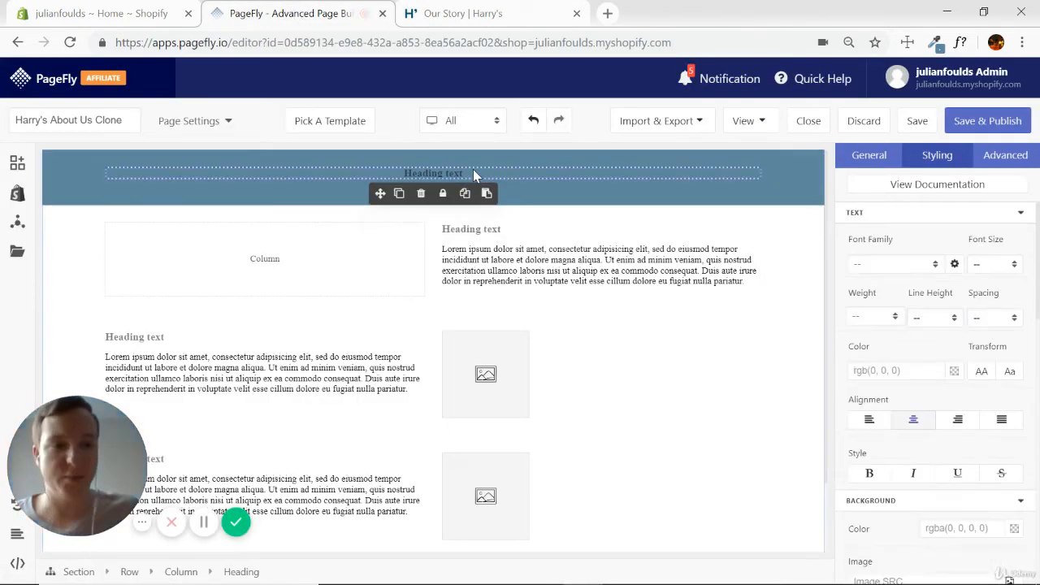
pyautogui.click(869, 159)
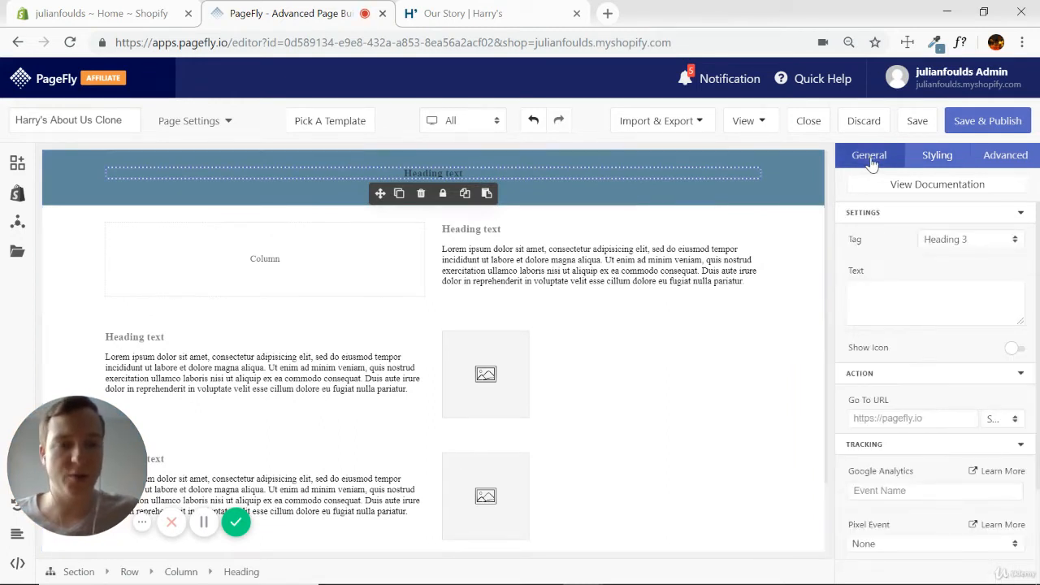
pyautogui.click(875, 300)
pyautogui.hotkey('ctrl', 'v')
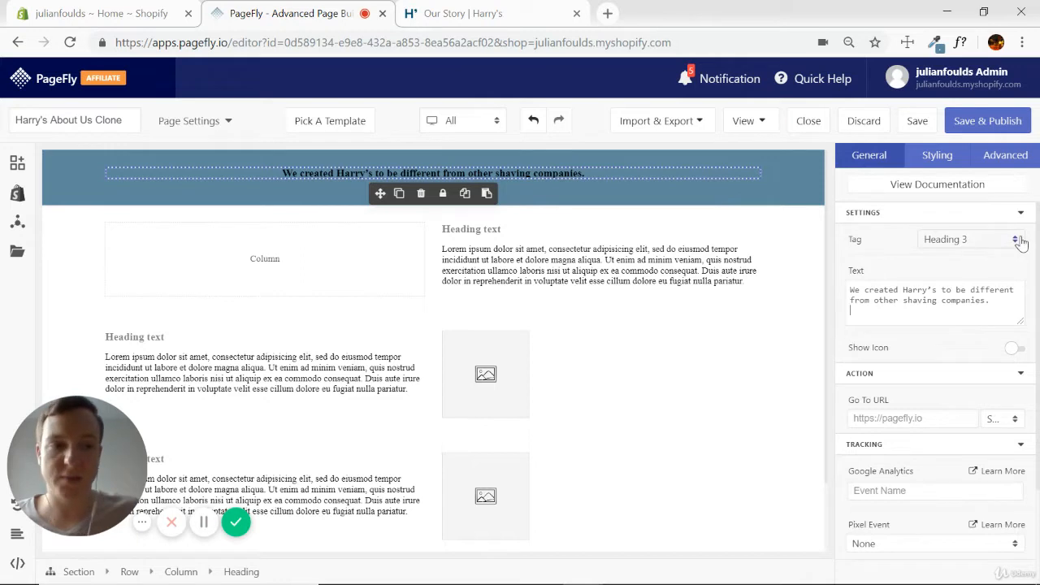
# Set the banner heading's tag to Heading 1 and its font family to Lato.
pyautogui.click(1014, 239)
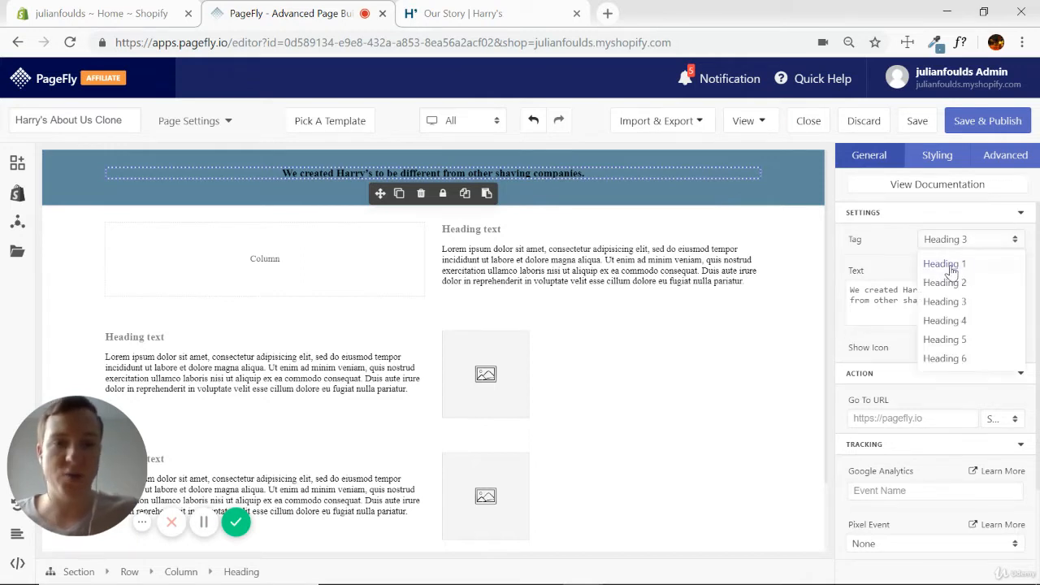
pyautogui.click(945, 264)
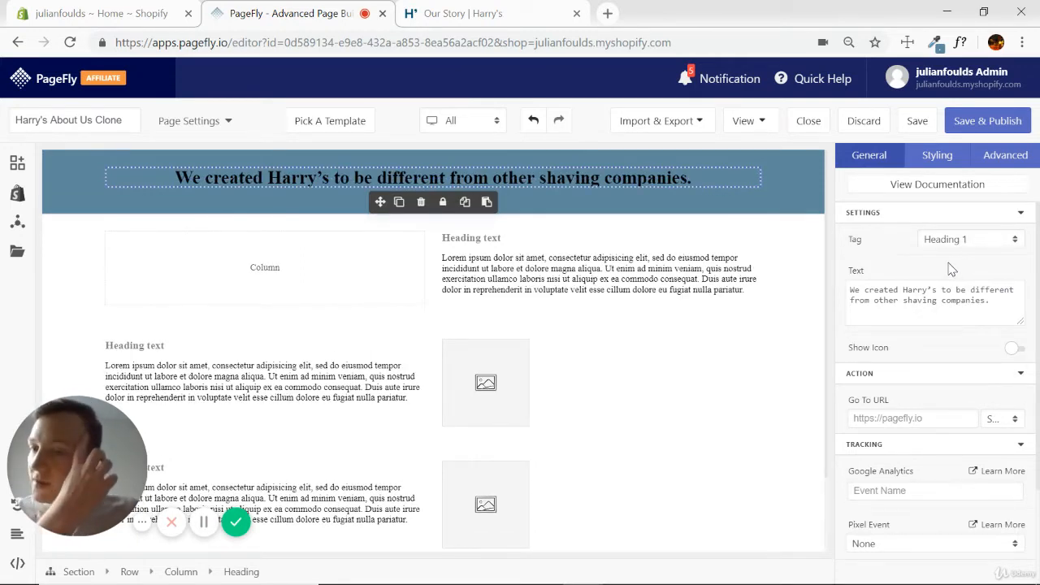
pyautogui.click(936, 156)
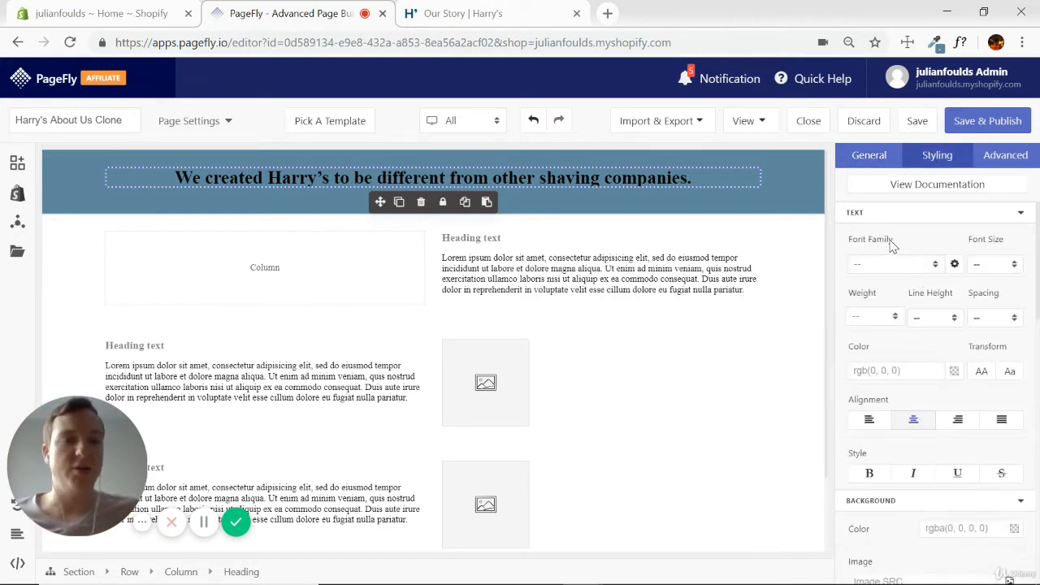
pyautogui.click(936, 267)
pyautogui.click(861, 312)
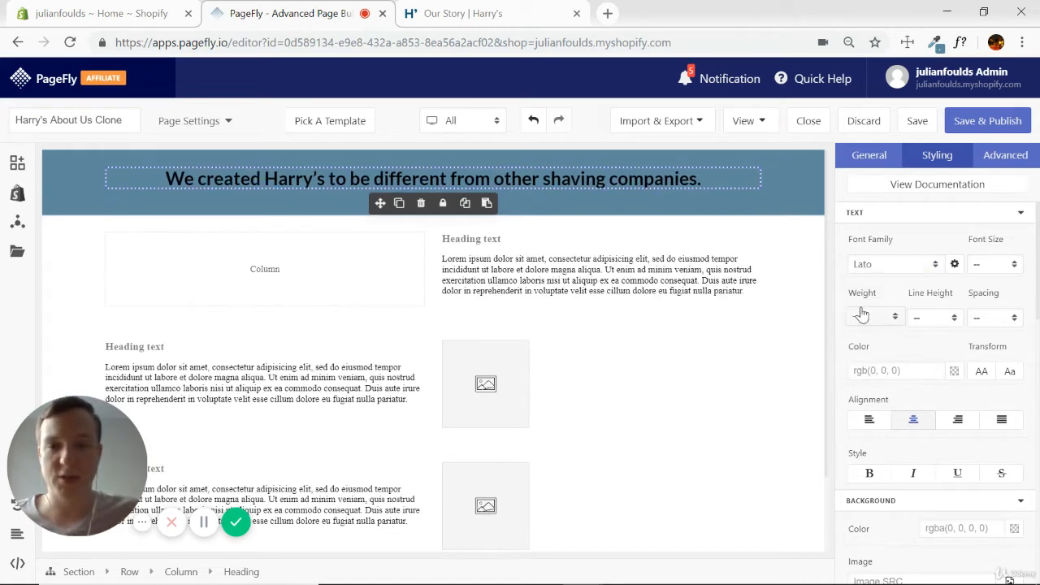
# Compare the heading's font with the original Harry's headline and review the available font families in PageFly.
pyautogui.click(521, 13)
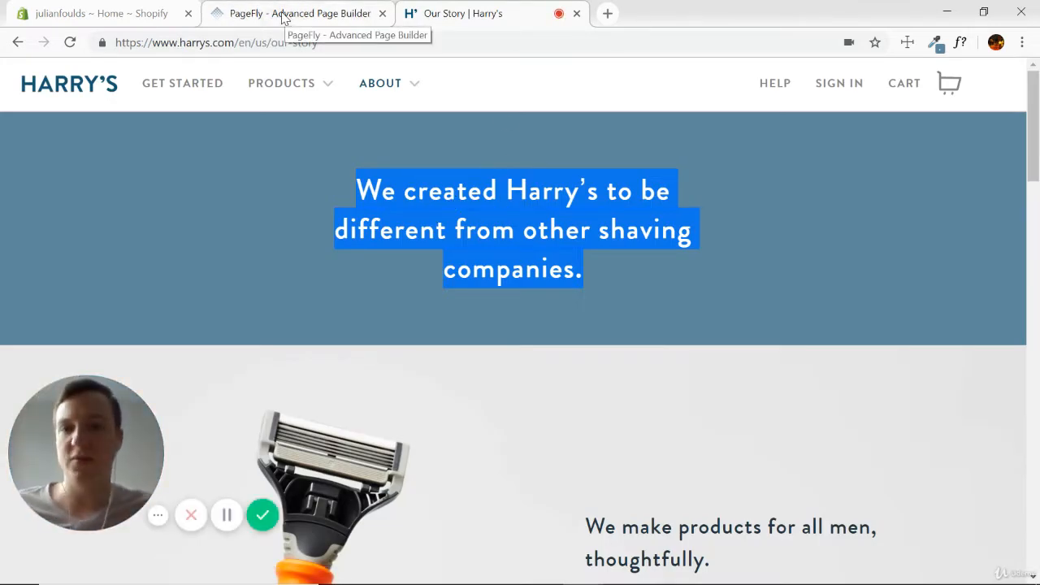
pyautogui.click(283, 17)
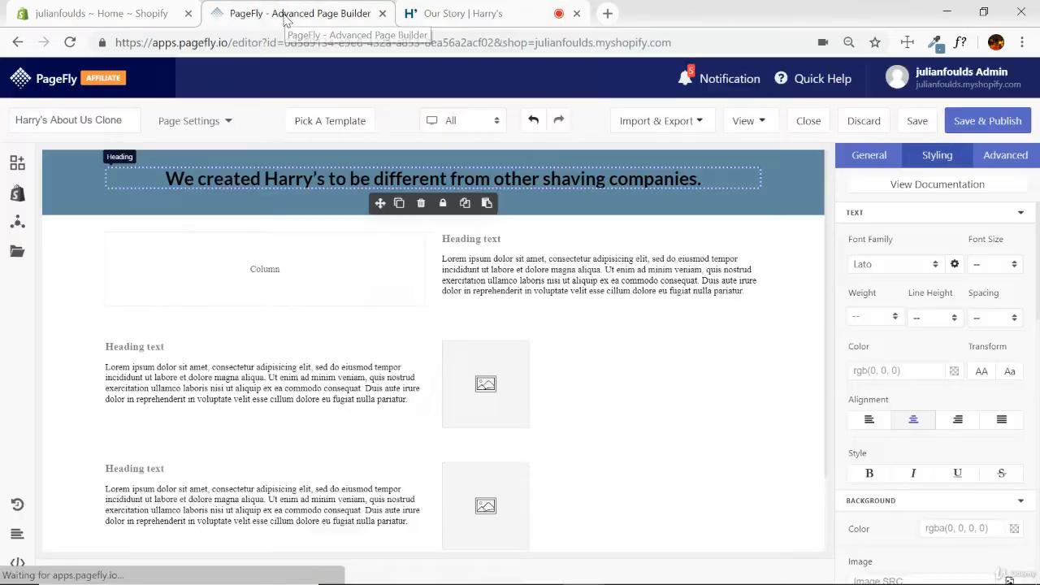
pyautogui.click(938, 266)
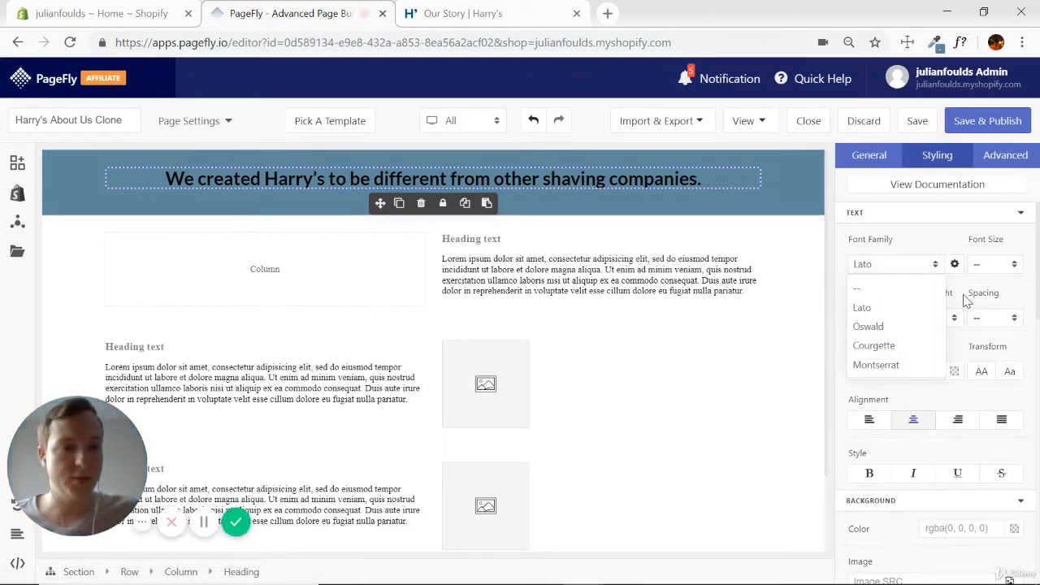
pyautogui.click(953, 292)
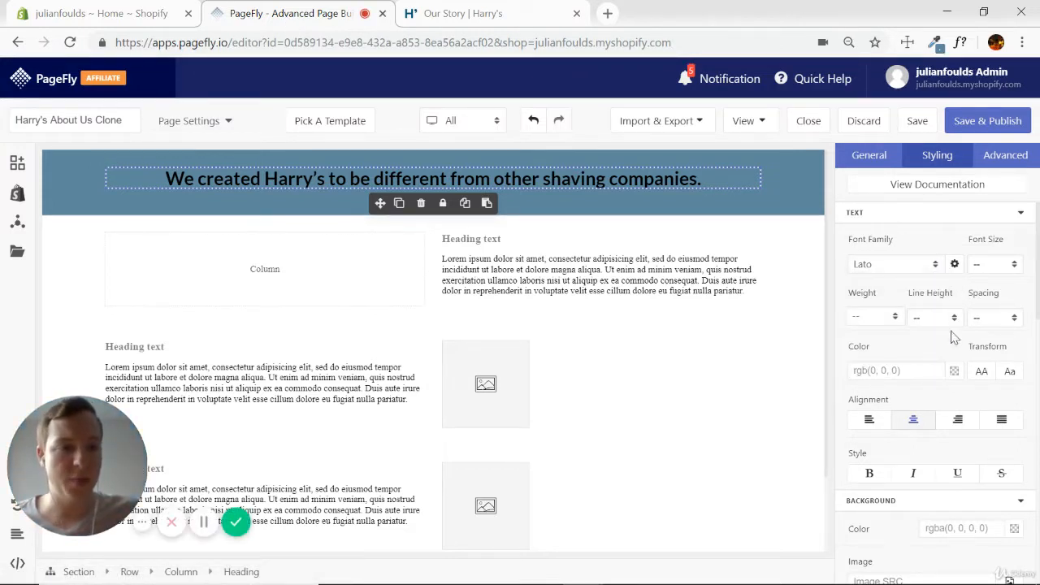
# Check the headline color on the Harry's page and set the PageFly banner heading's text color to white #FFFFFF.
pyautogui.click(497, 14)
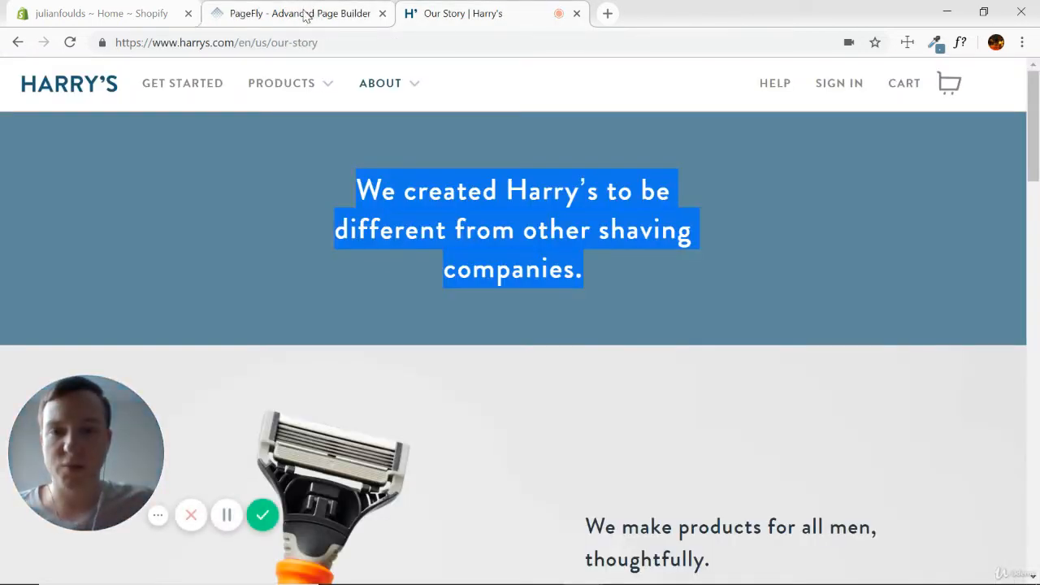
pyautogui.click(302, 13)
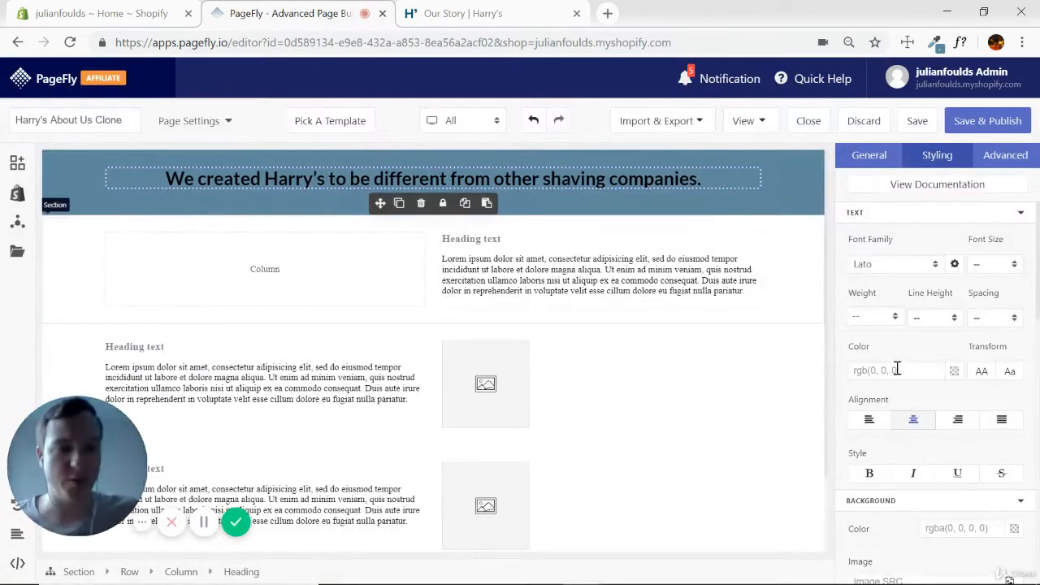
pyautogui.click(954, 372)
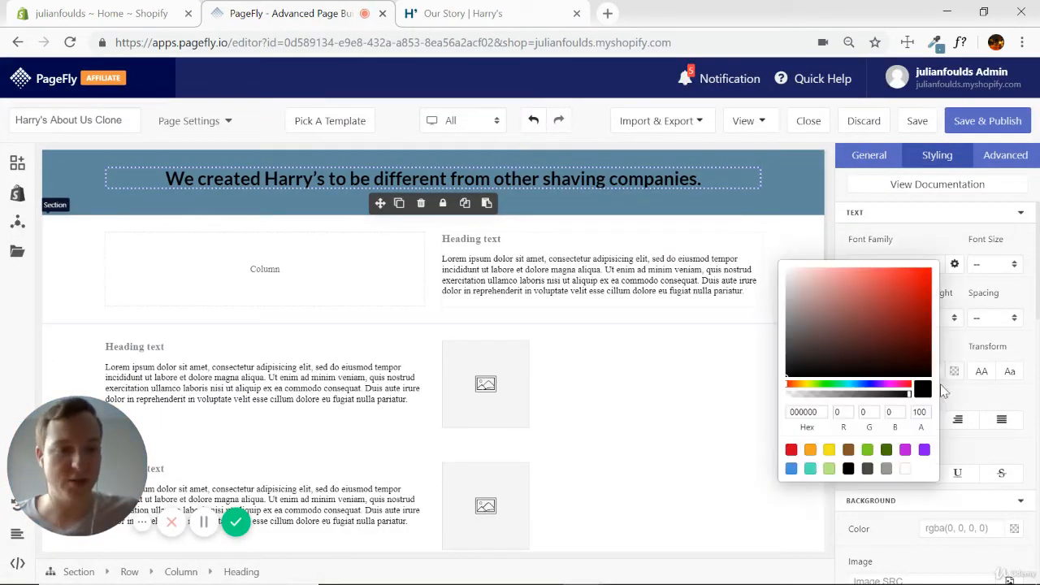
pyautogui.click(905, 471)
pyautogui.click(922, 233)
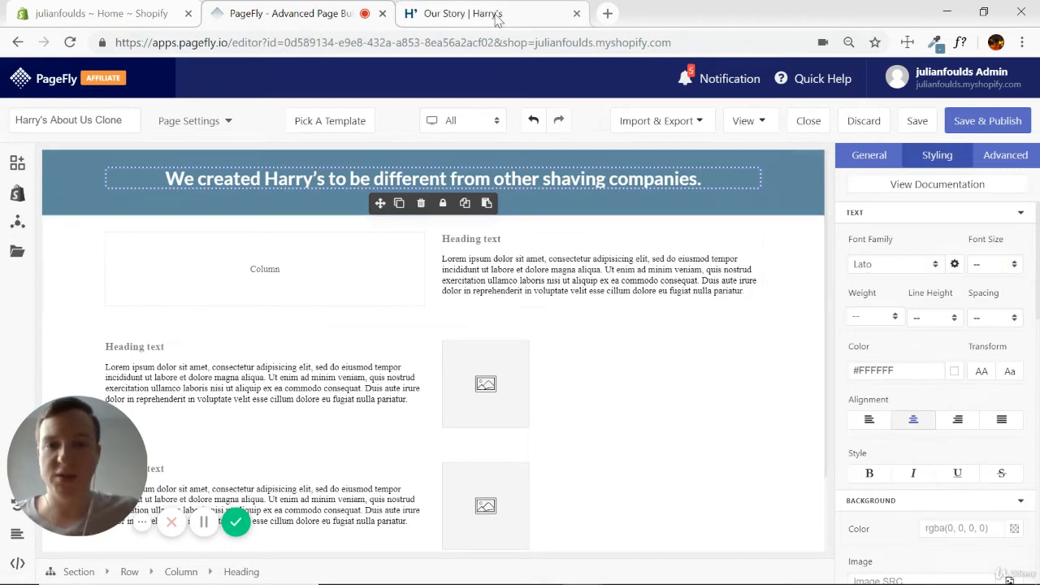
# Break the banner heading into three lines like the Harry's original: "We created Harry's to be / different from other shaving / companies.".
pyautogui.click(497, 17)
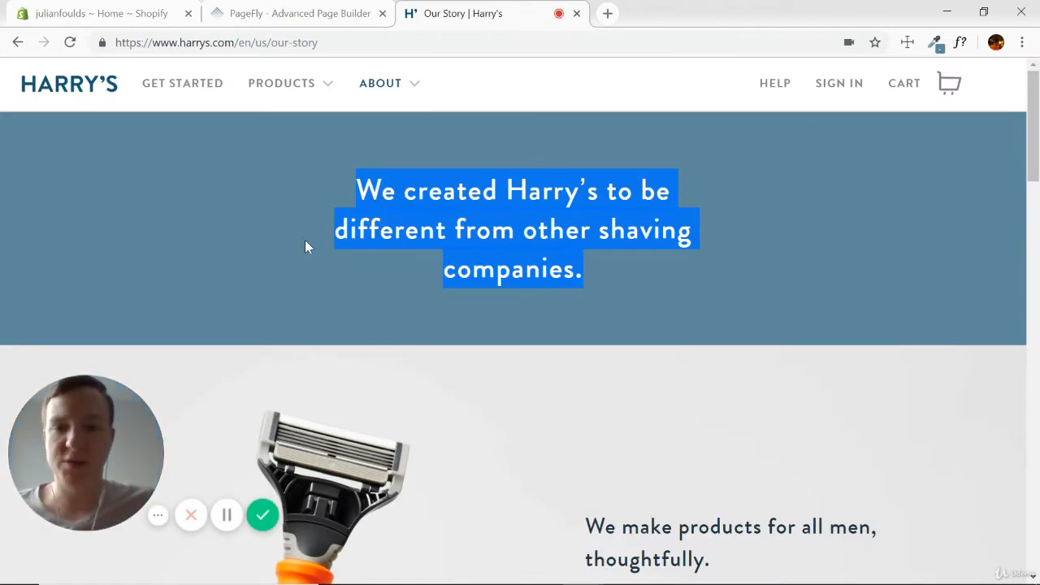
pyautogui.click(341, 13)
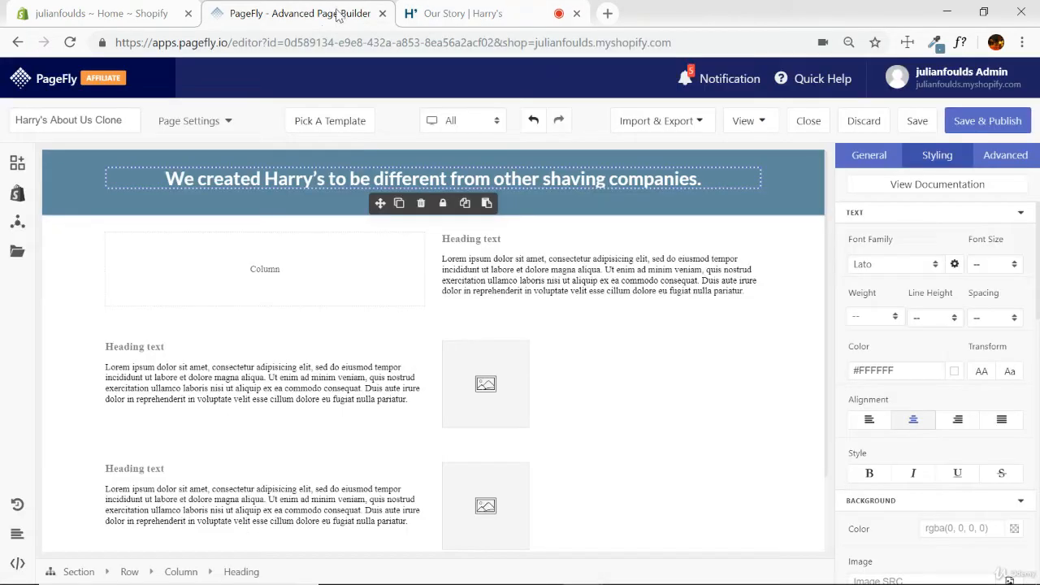
pyautogui.click(372, 181)
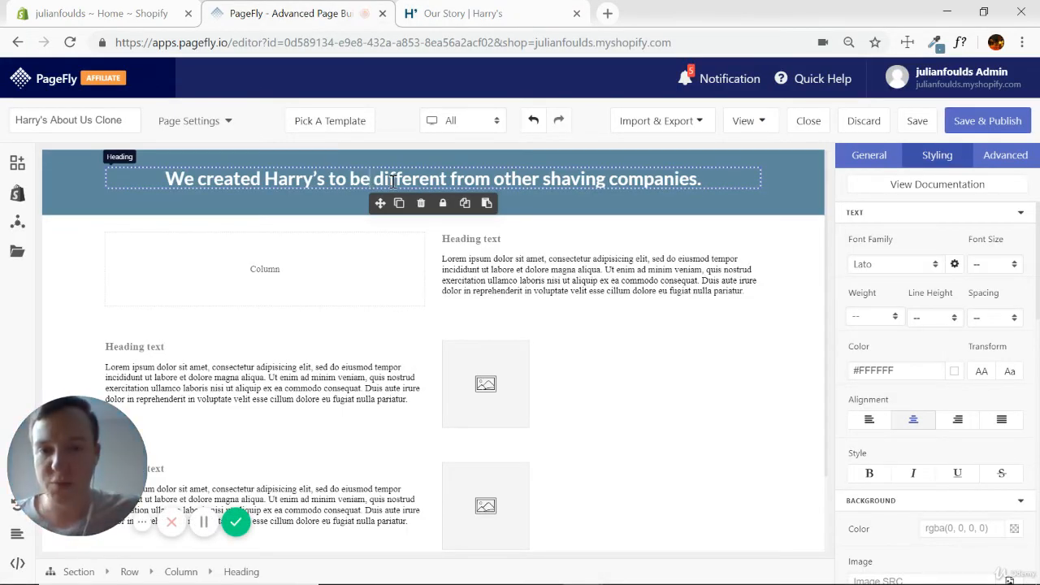
pyautogui.hotkey('shift', 'Return')
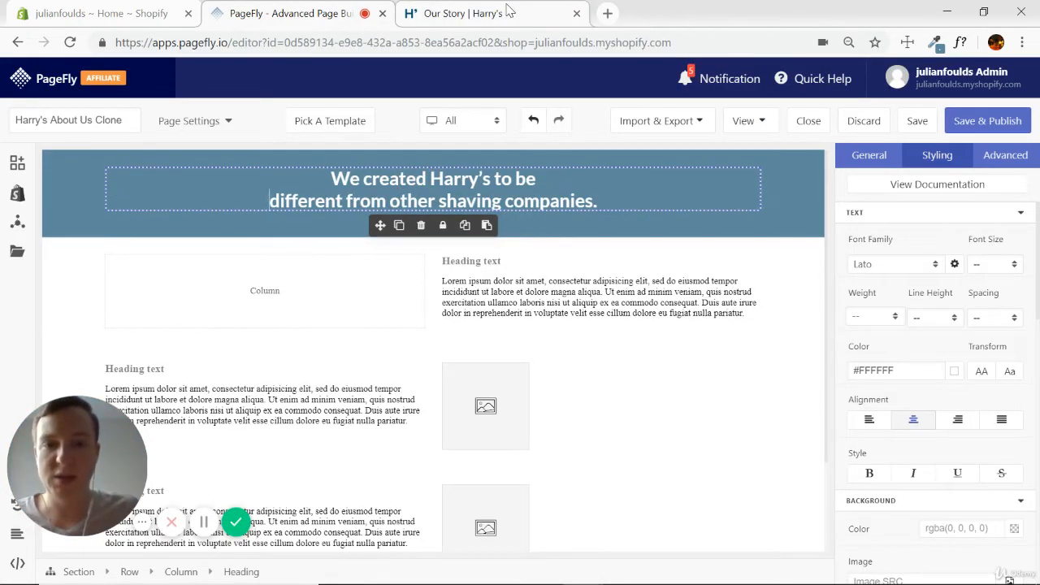
pyautogui.click(509, 11)
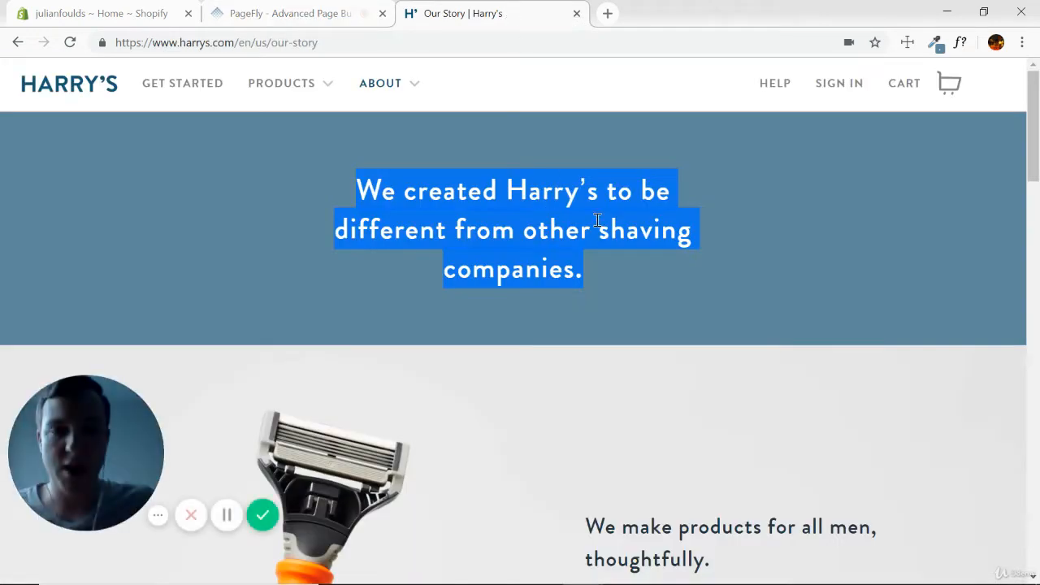
pyautogui.click(327, 16)
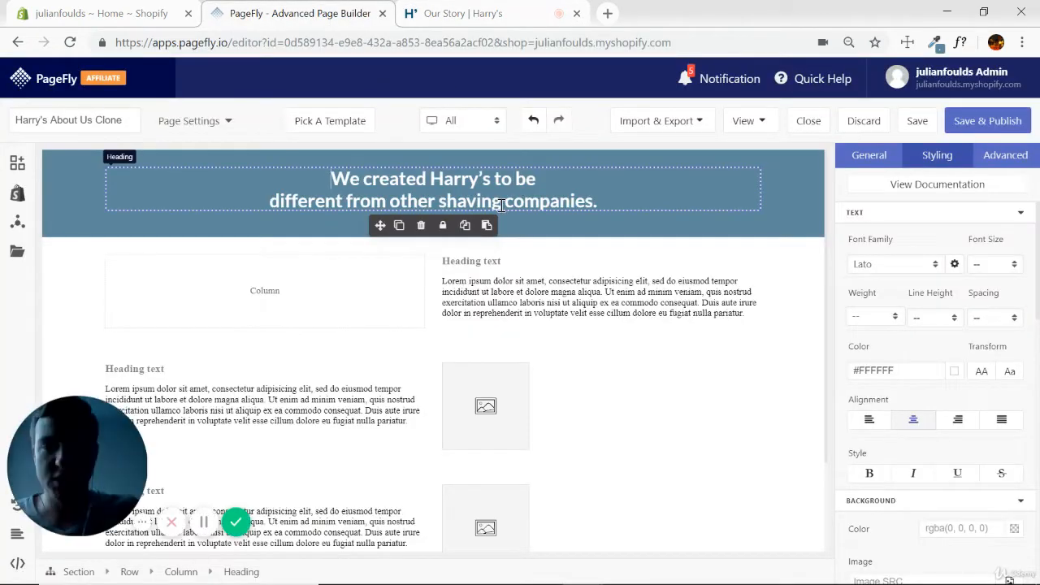
# Measure the spacing around the banner headline on the Harry's page with the Measure Dimensions extension.
pyautogui.click(520, 14)
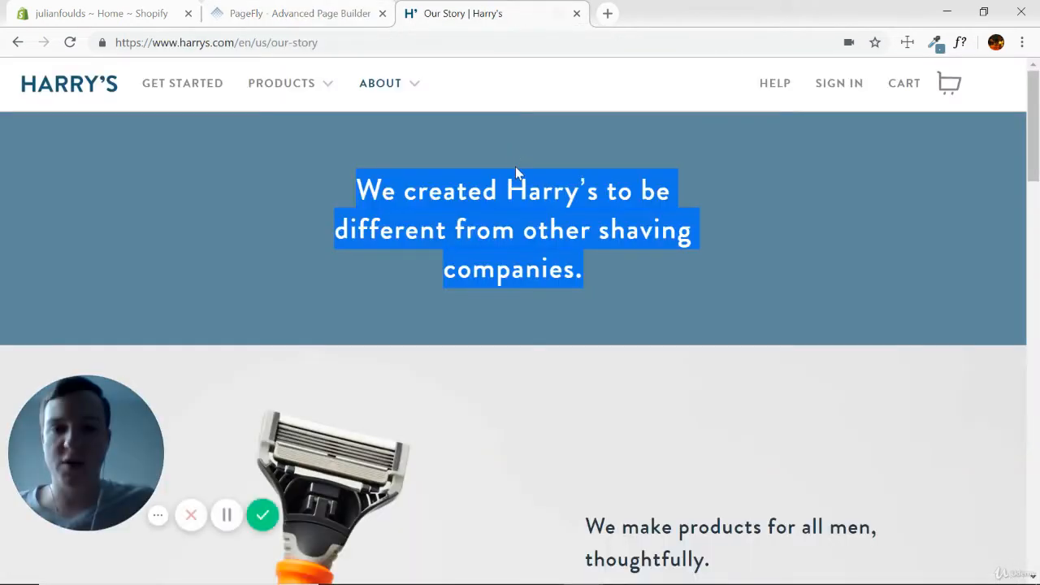
pyautogui.click(523, 297)
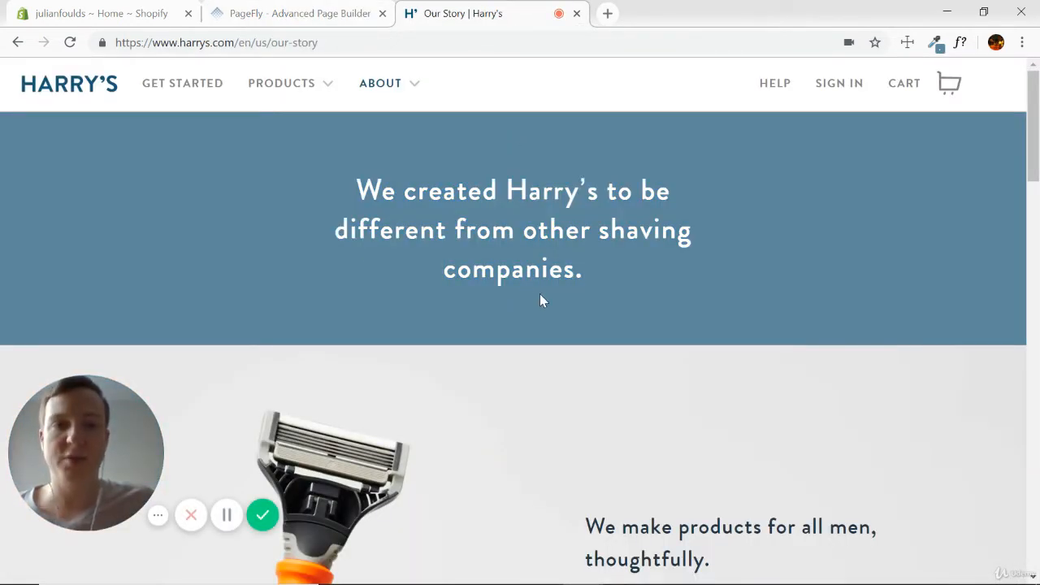
pyautogui.click(908, 44)
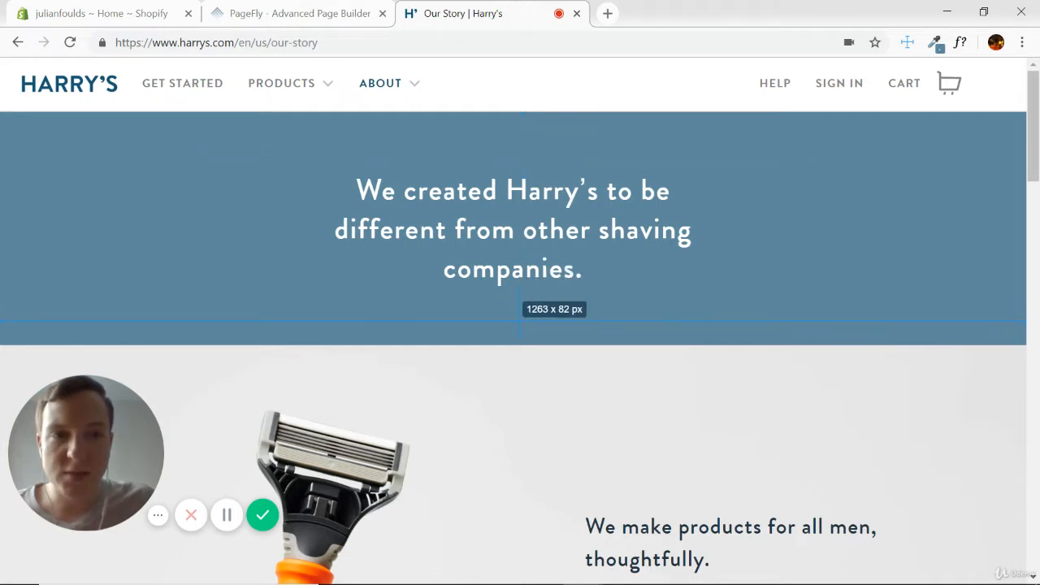
pyautogui.click(907, 42)
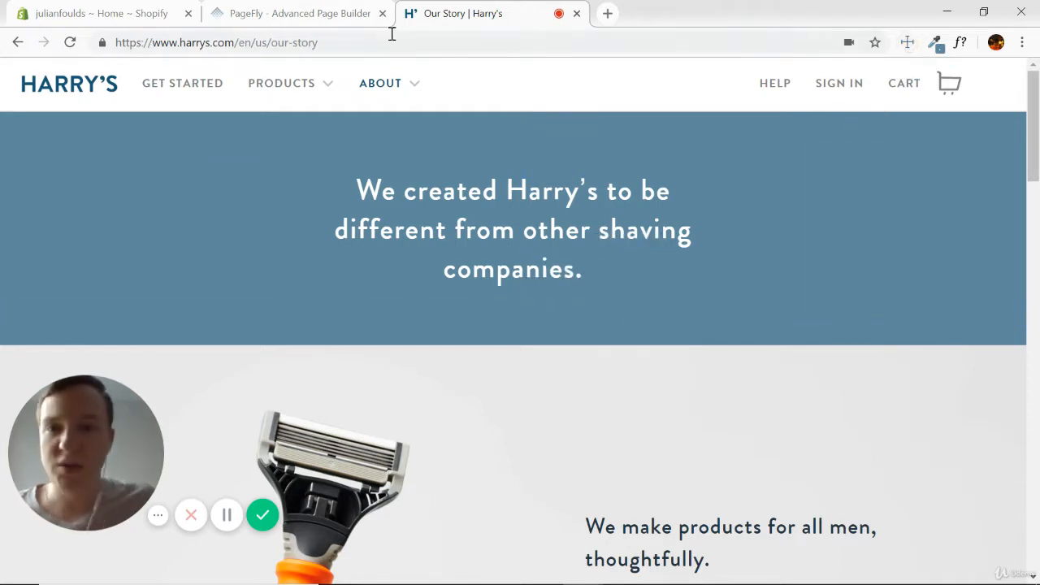
# Set the blue banner section's top and bottom padding to 5% in PageFly.
pyautogui.click(357, 13)
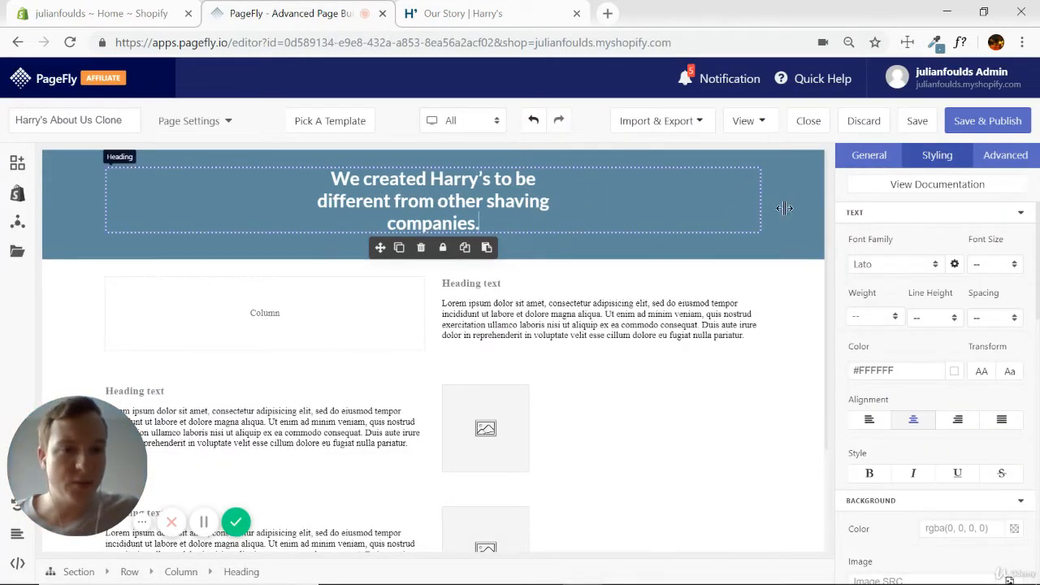
pyautogui.click(776, 209)
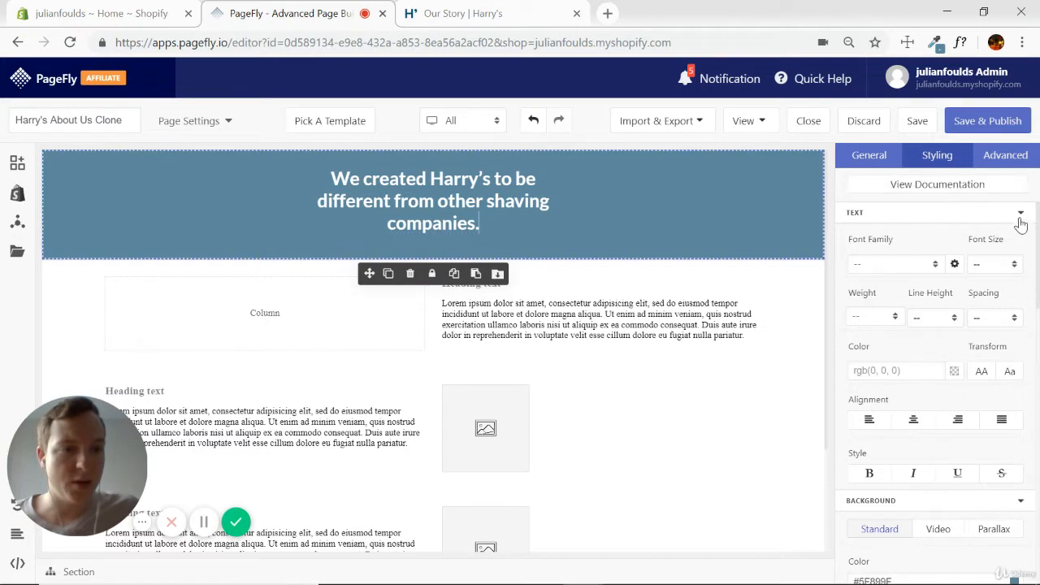
pyautogui.click(1019, 212)
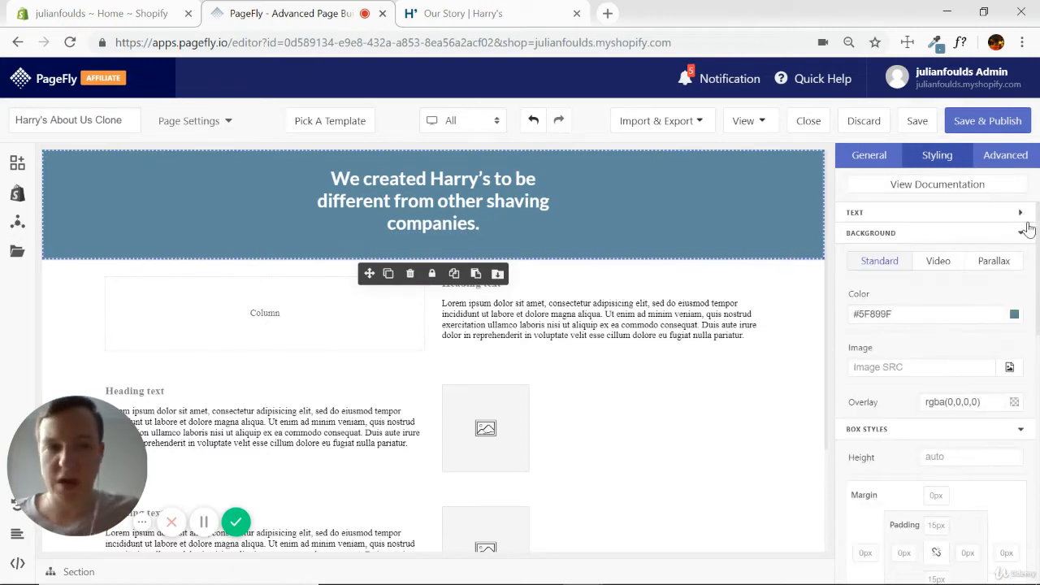
pyautogui.click(1019, 235)
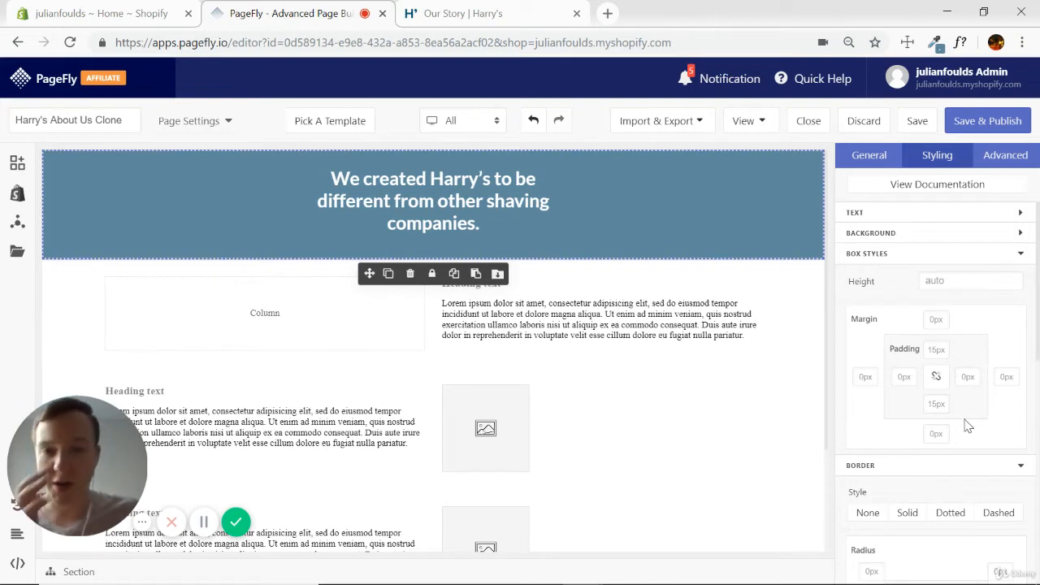
pyautogui.click(937, 350)
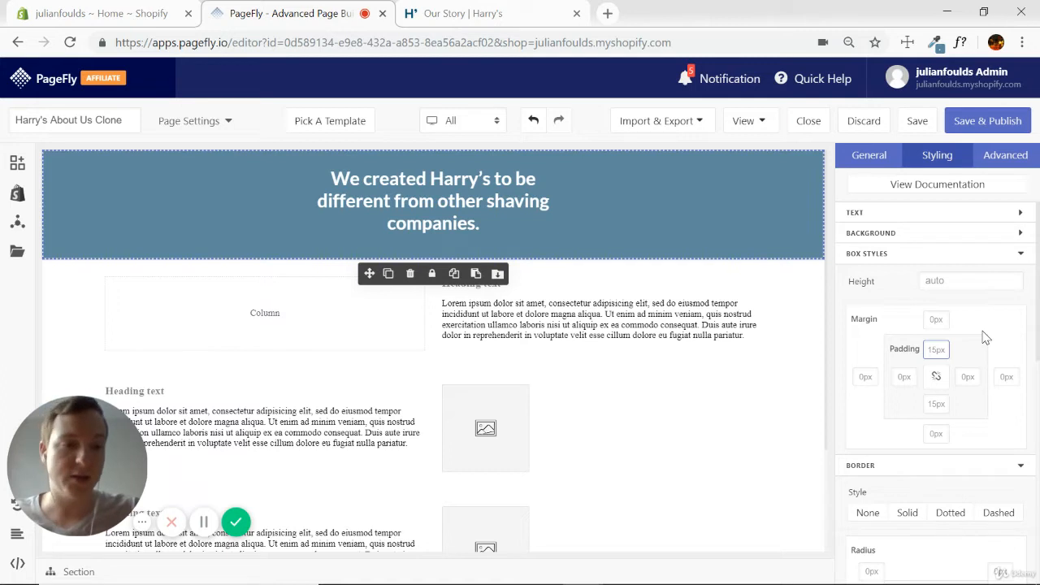
pyautogui.write('5')
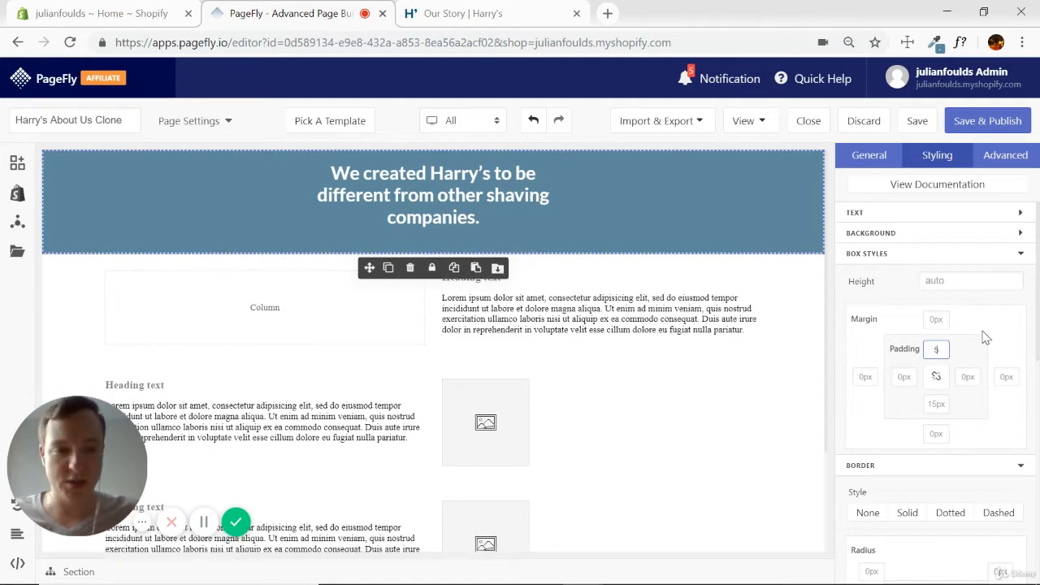
pyautogui.write('%')
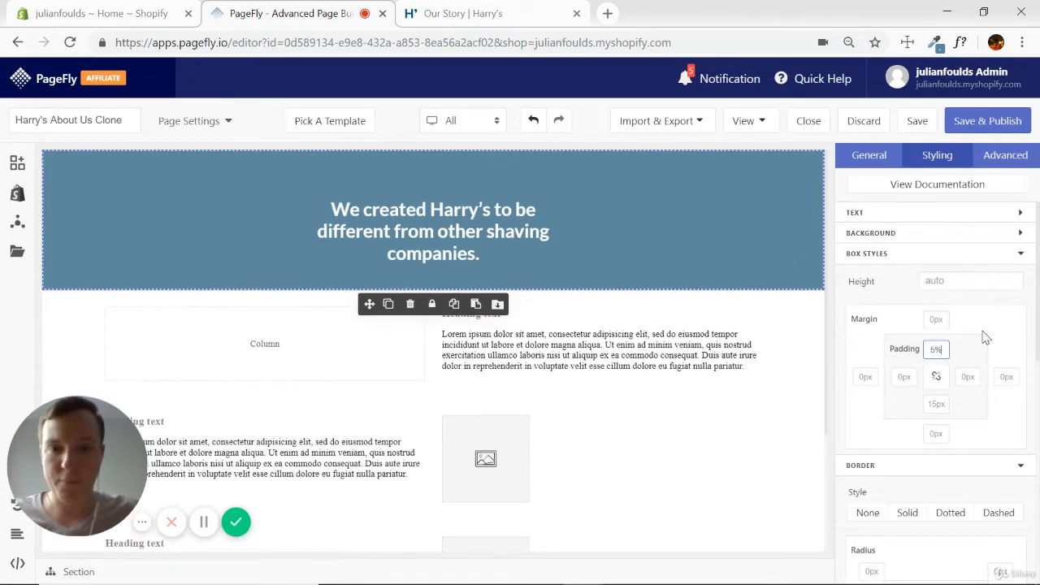
pyautogui.click(931, 405)
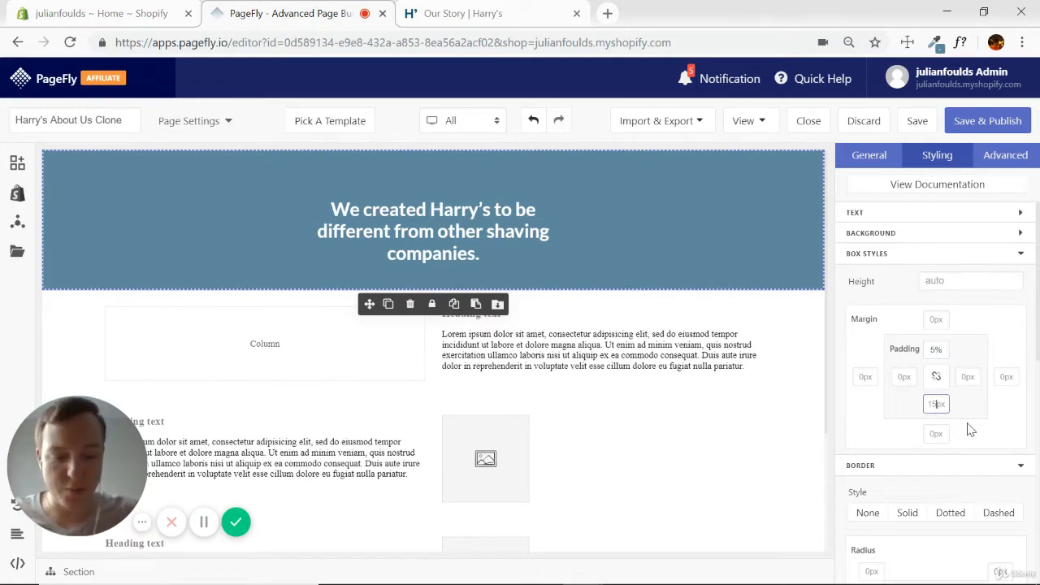
pyautogui.write('5%')
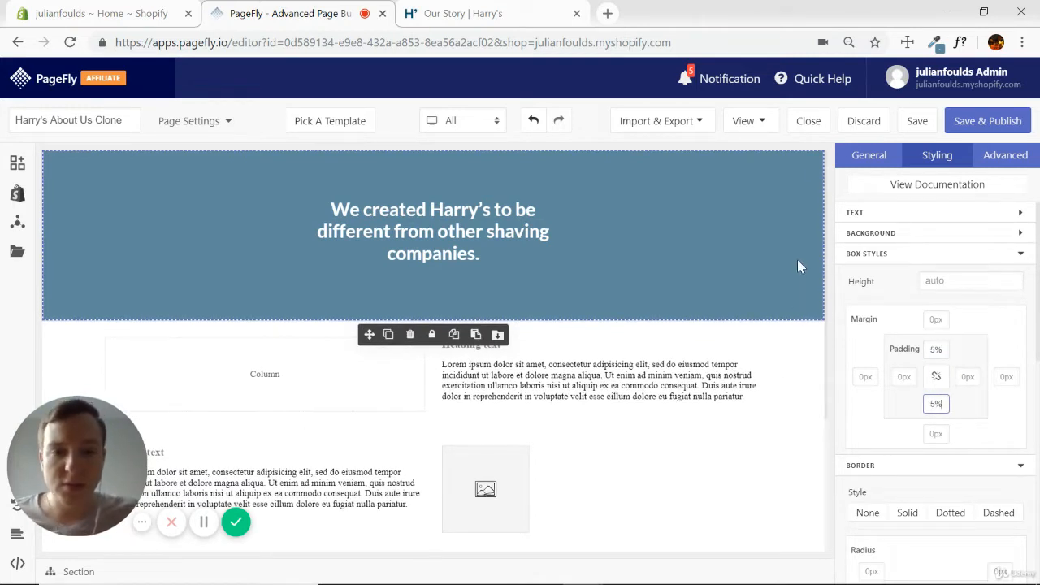
# Compare the banner with the Harry's page and reduce the PageFly section's bottom and top padding to 3%.
pyautogui.click(523, 11)
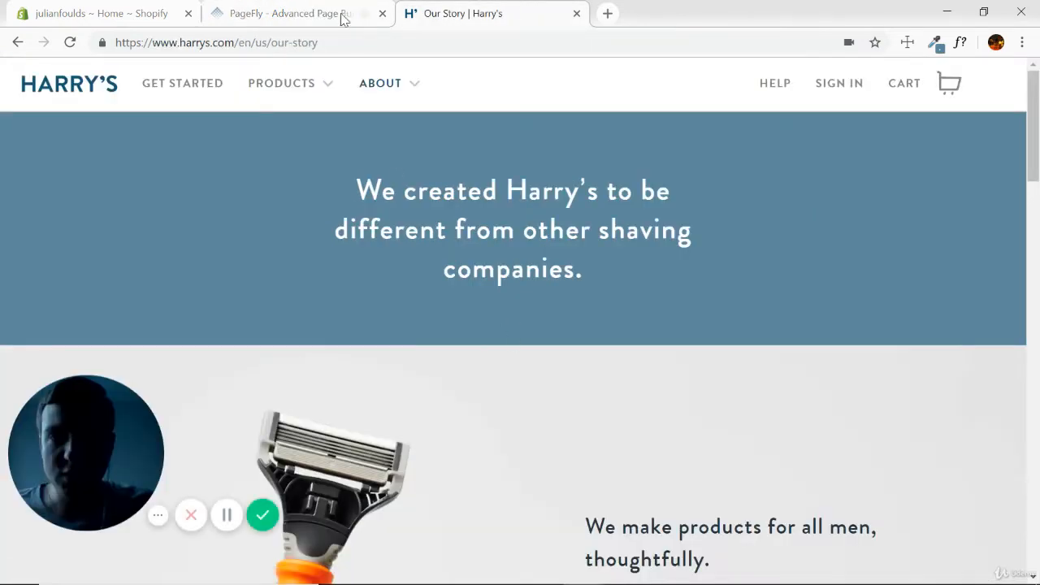
pyautogui.click(306, 20)
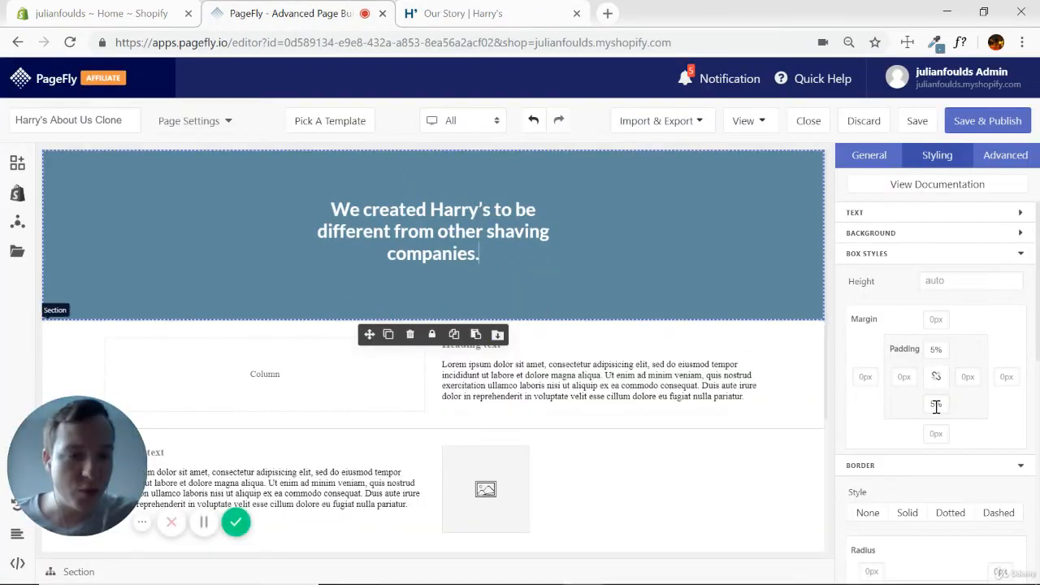
pyautogui.press('Down')
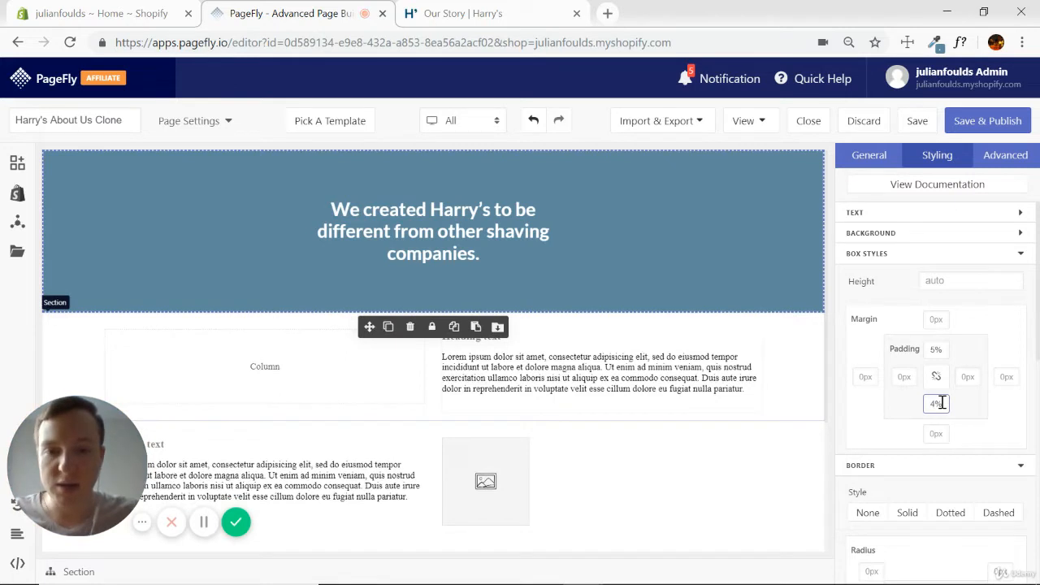
pyautogui.press('Down')
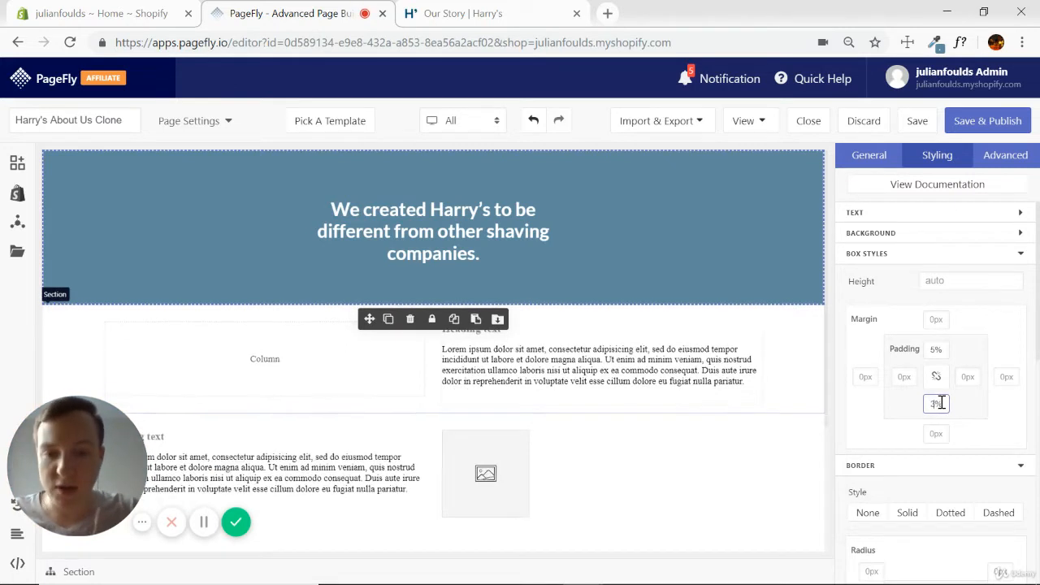
pyautogui.click(934, 349)
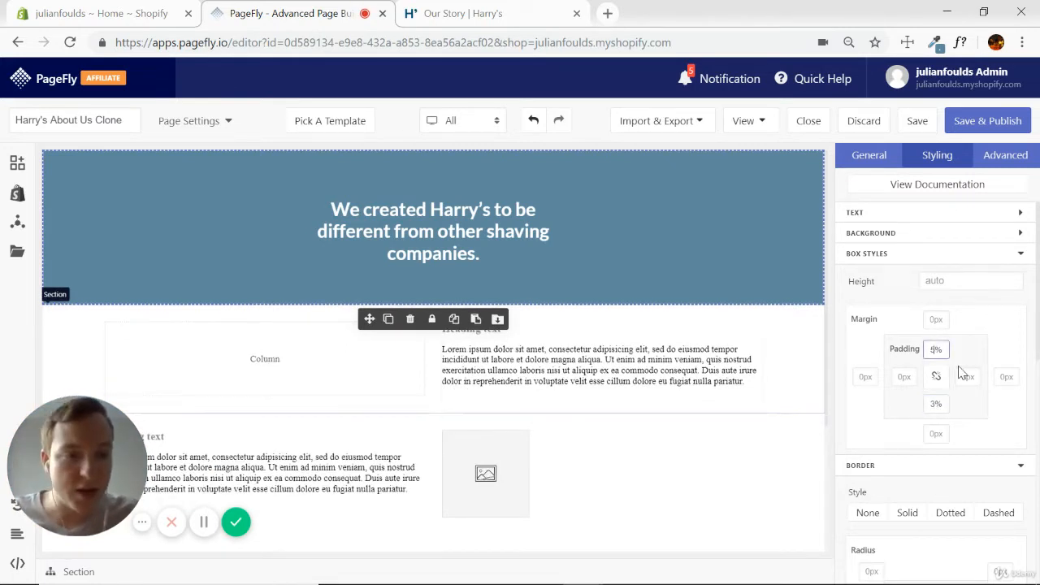
pyautogui.press('Down')
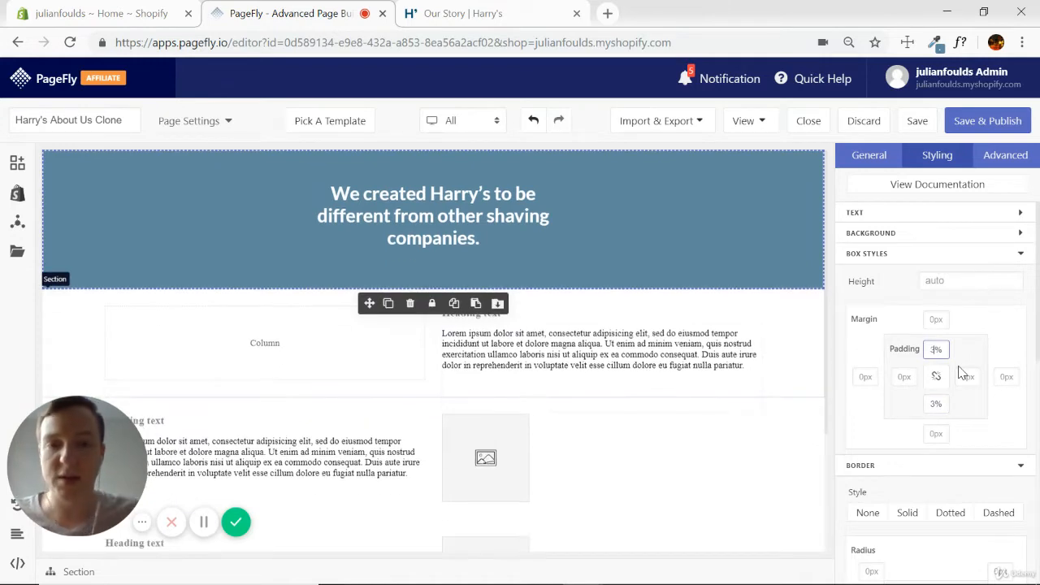
pyautogui.click(677, 233)
# Recheck the banner against the Harry's original and set the PageFly section's top padding to 4%.
pyautogui.click(471, 11)
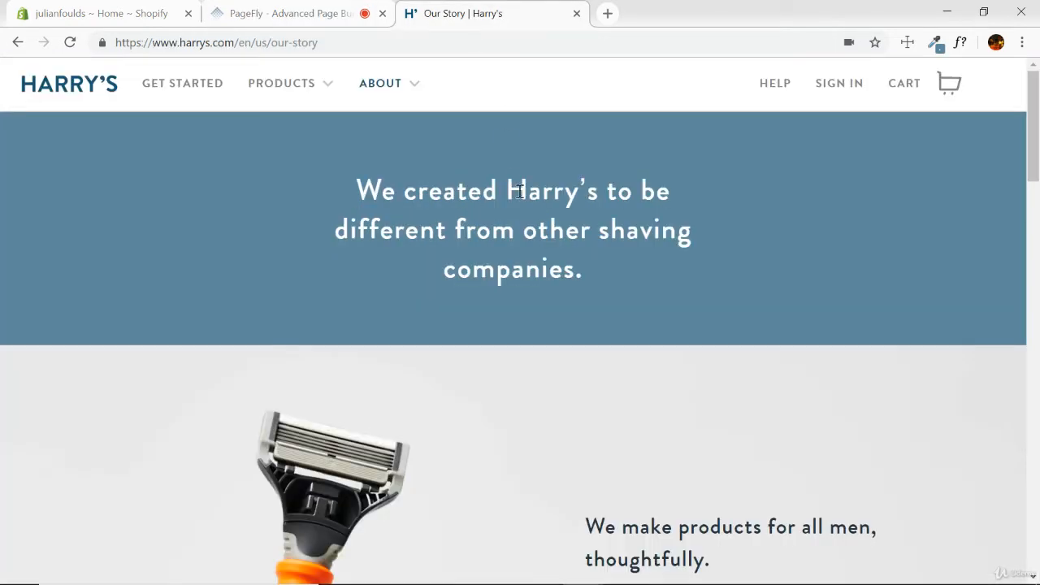
pyautogui.click(314, 13)
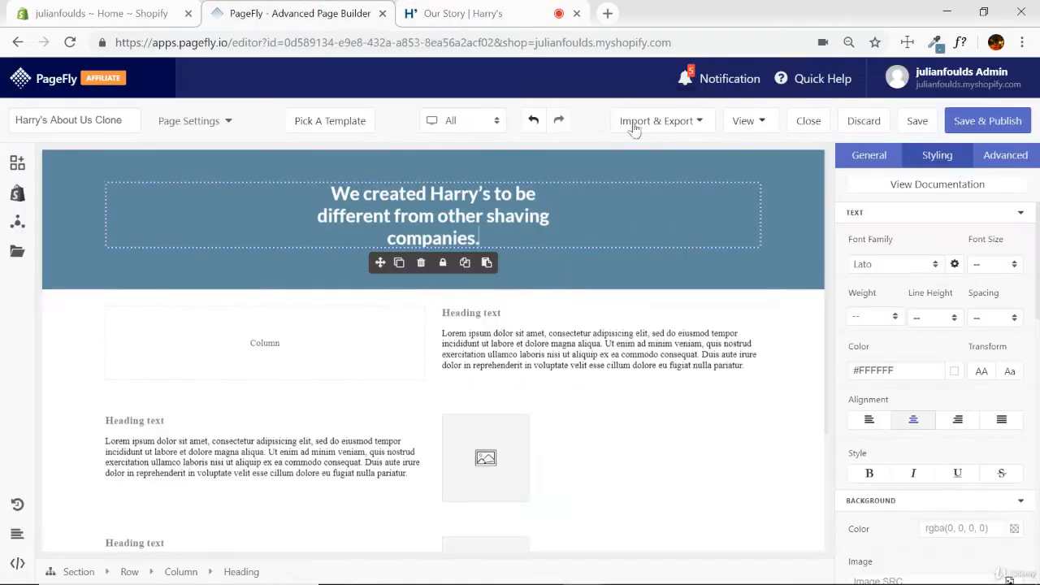
pyautogui.click(792, 239)
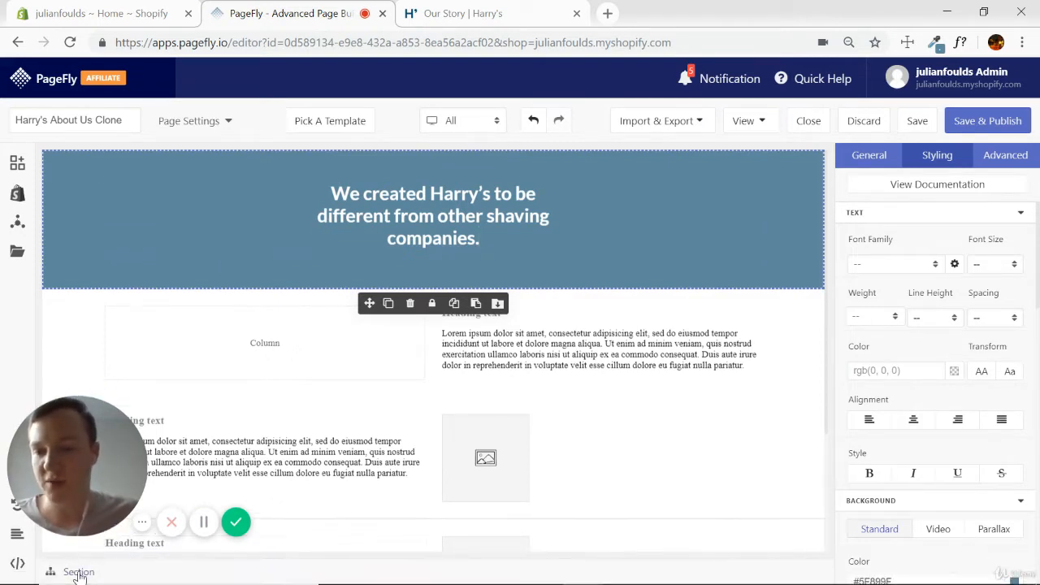
pyautogui.click(1019, 215)
pyautogui.click(1020, 235)
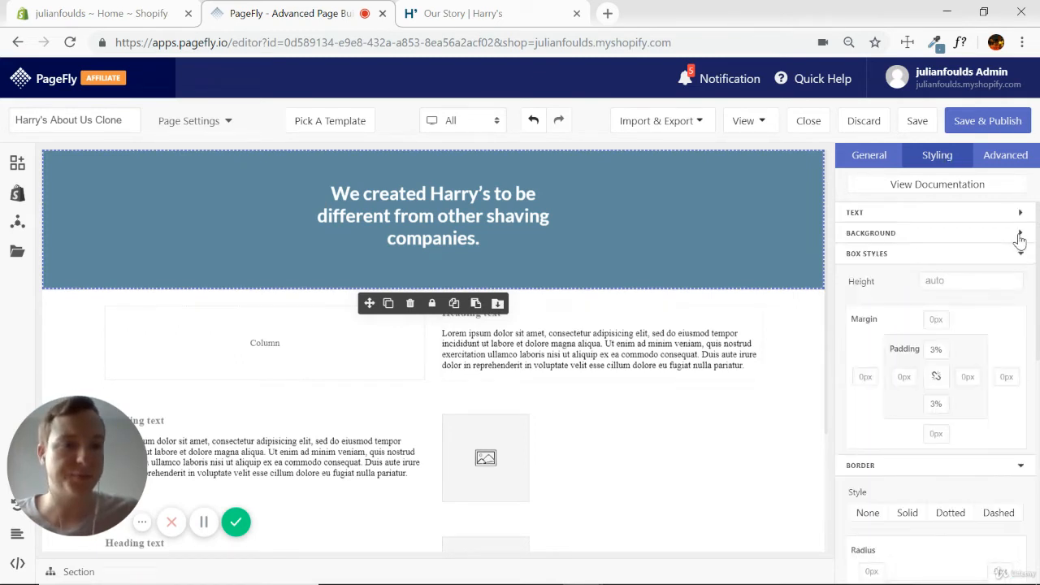
pyautogui.click(935, 351)
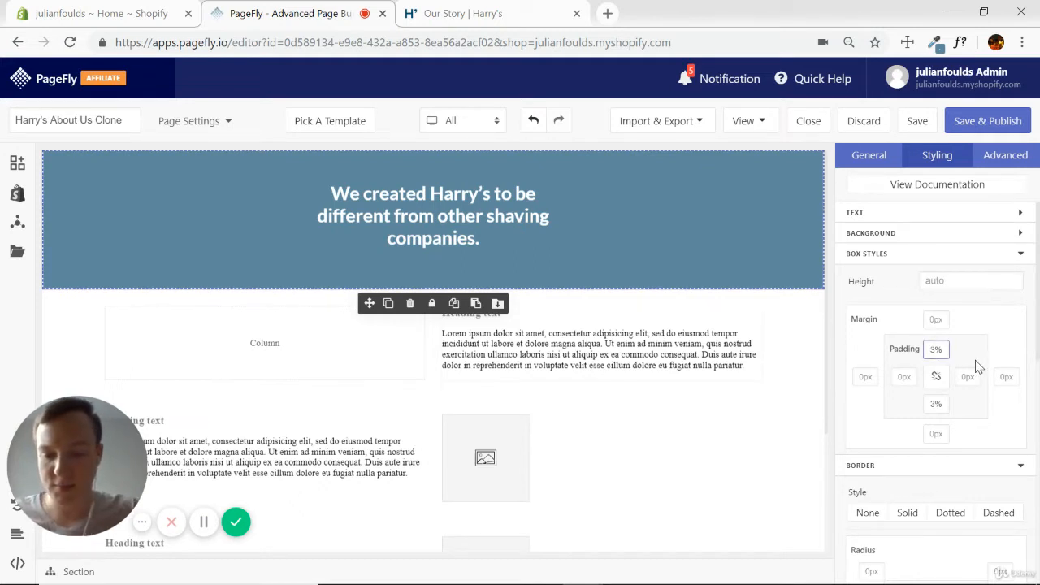
pyautogui.write('4')
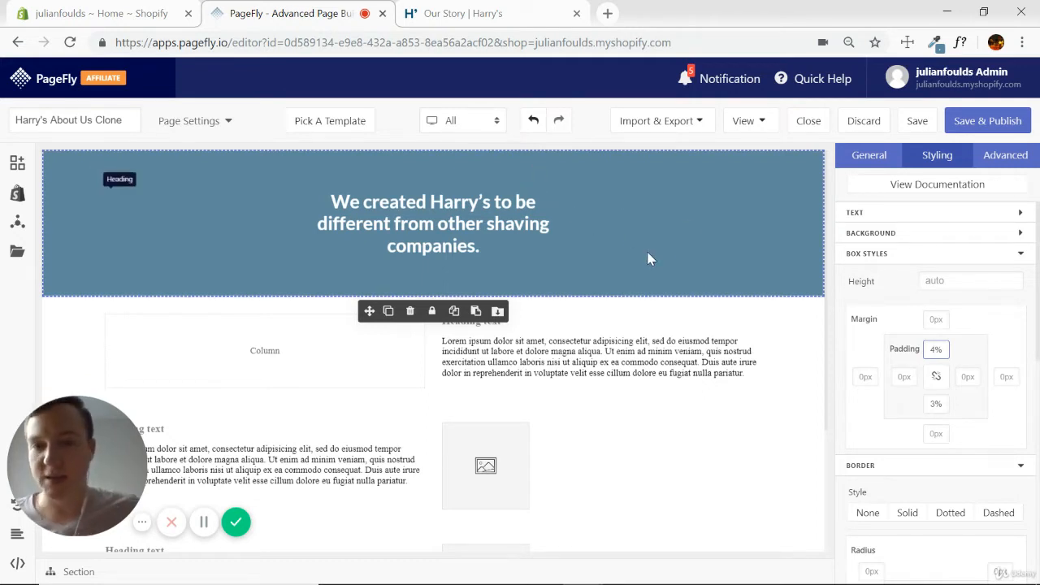
pyautogui.click(749, 231)
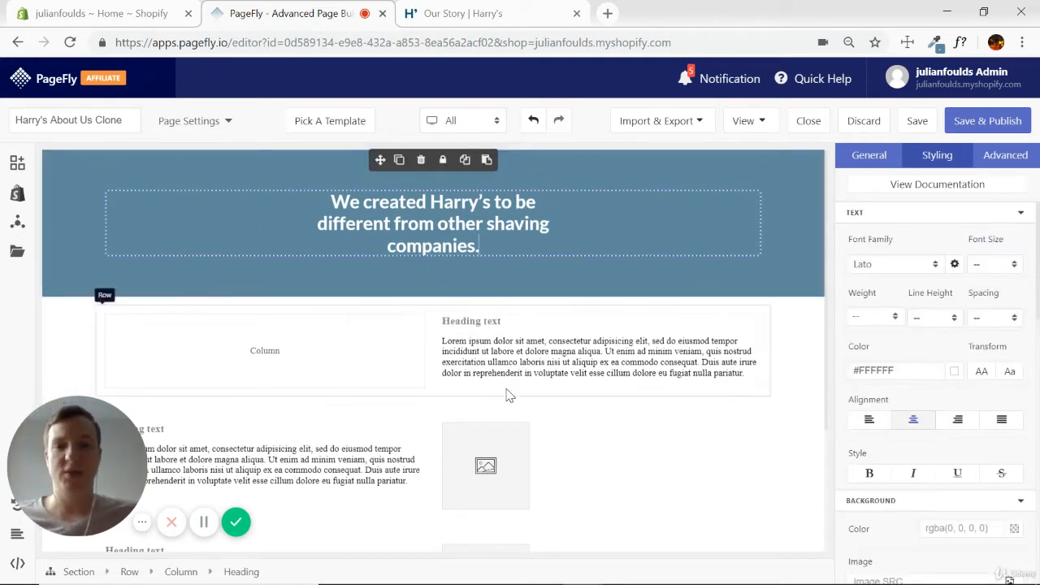
# Select the two-column section below the blue banner, then switch to the Harry's page and check the razor image for a save option.
pyautogui.scroll(-1, 613, 402)
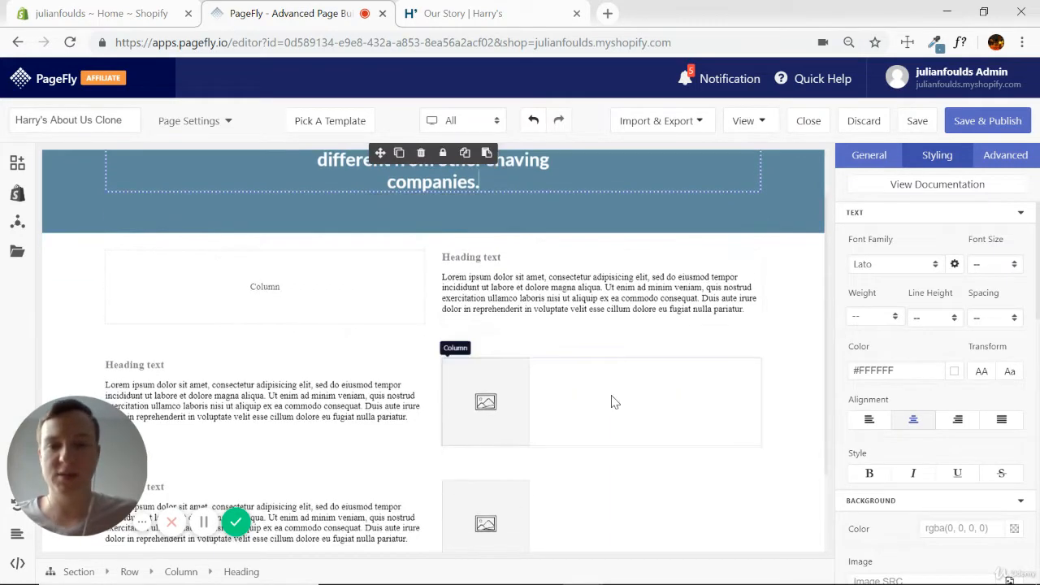
pyautogui.click(801, 286)
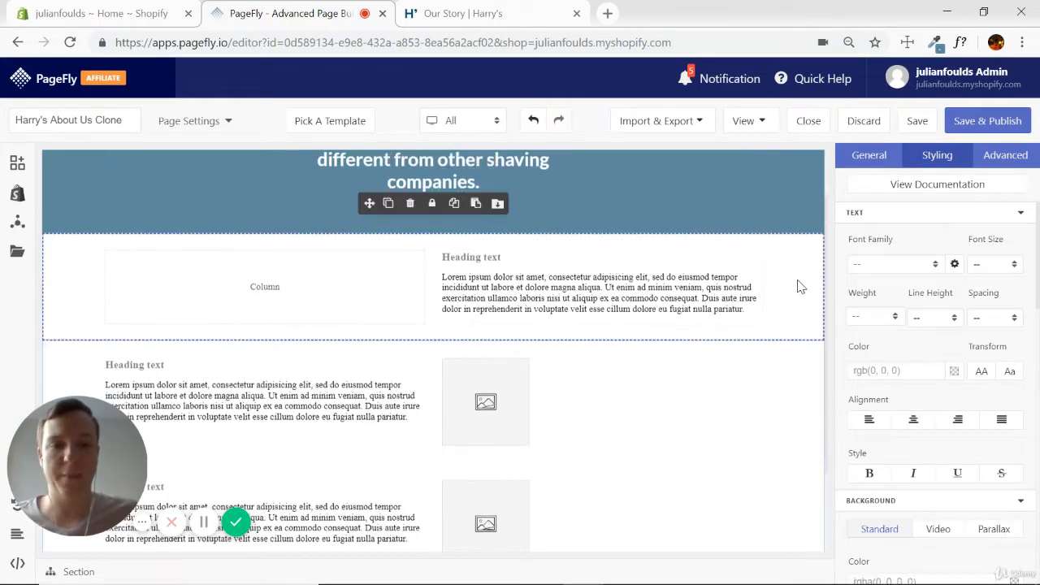
pyautogui.click(508, 23)
pyautogui.scroll(-4, 910, 341)
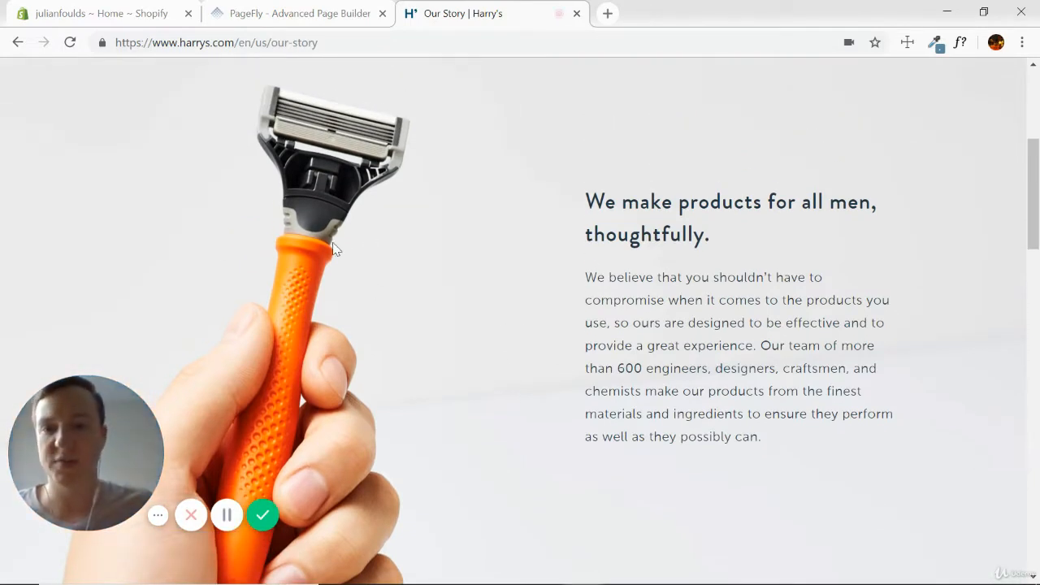
pyautogui.rightClick(299, 210)
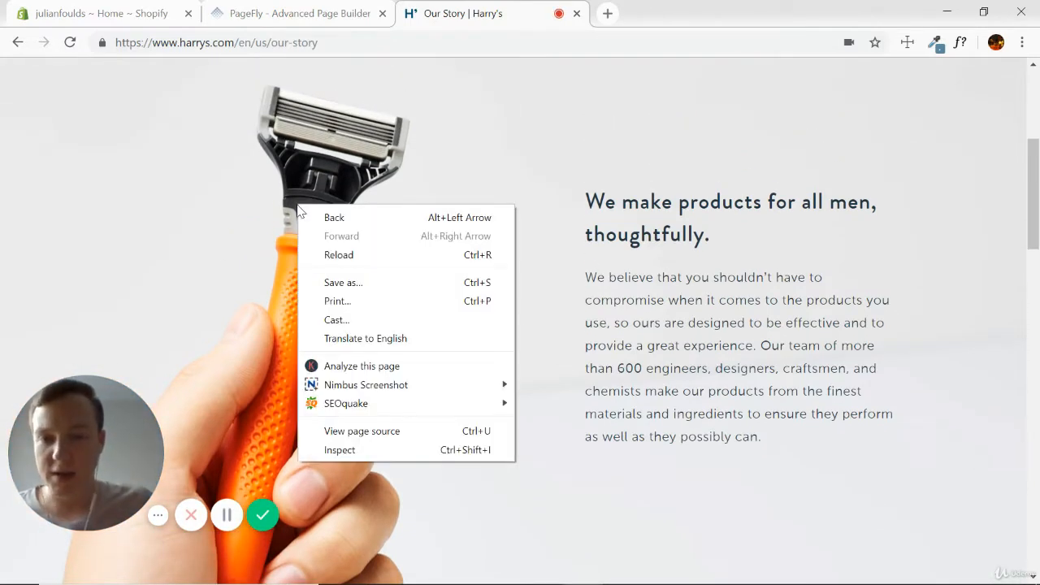
pyautogui.click(629, 98)
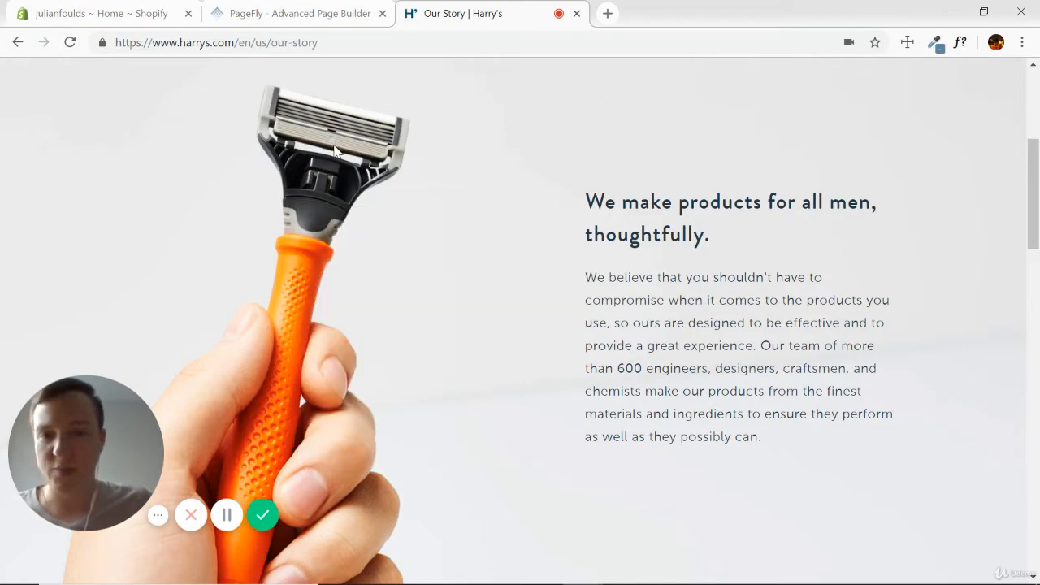
# Inspect the Harry's razor section in the developer tools and select its image-container element.
pyautogui.rightClick(449, 215)
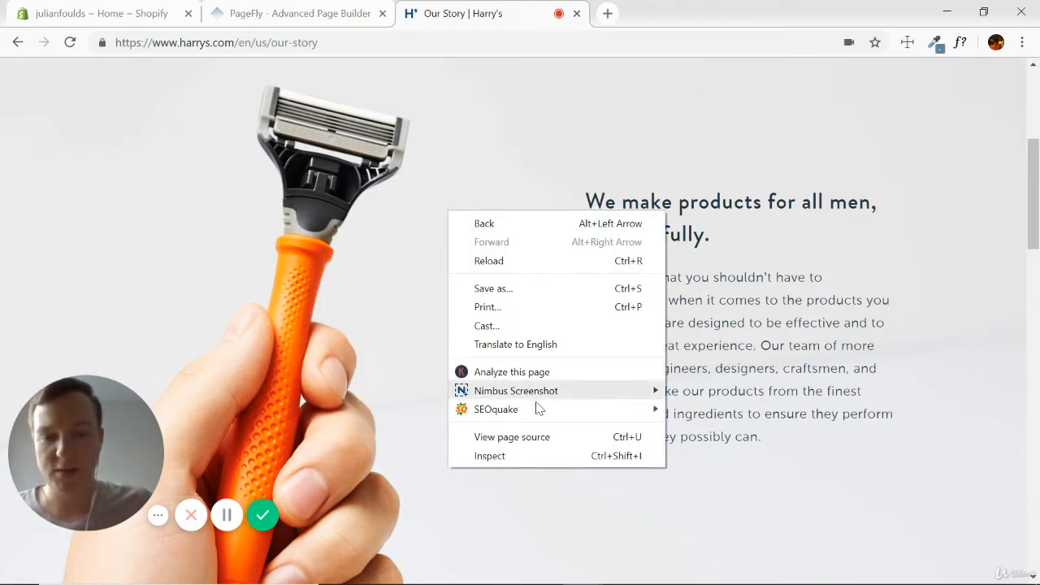
pyautogui.click(489, 456)
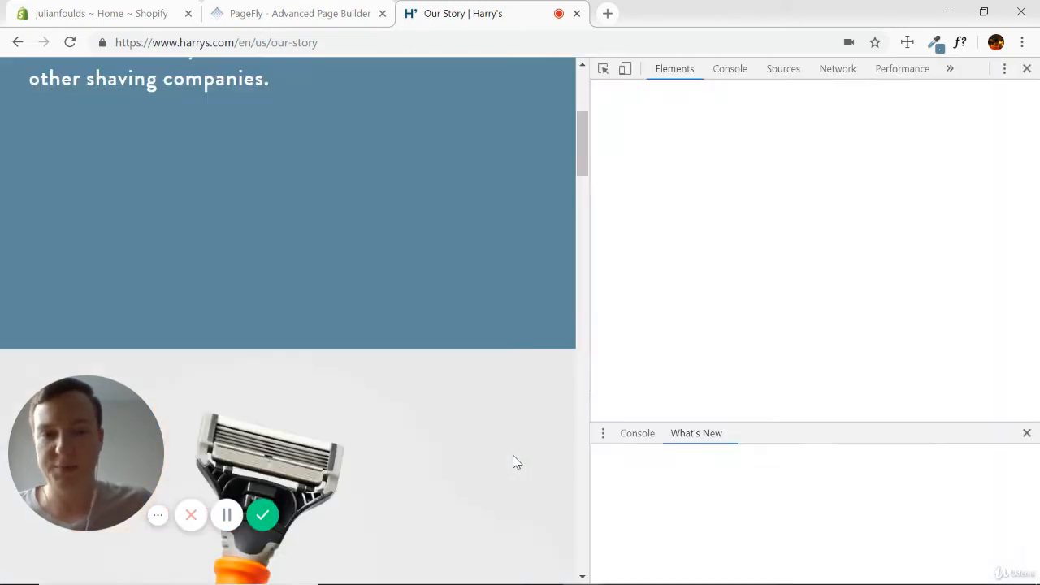
pyautogui.scroll(-4, 468, 305)
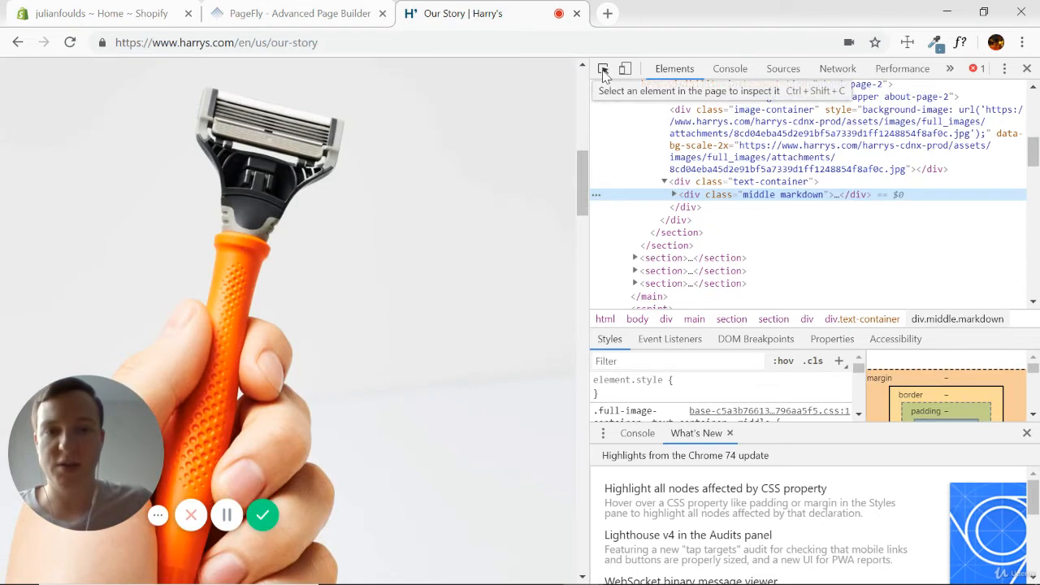
pyautogui.click(603, 70)
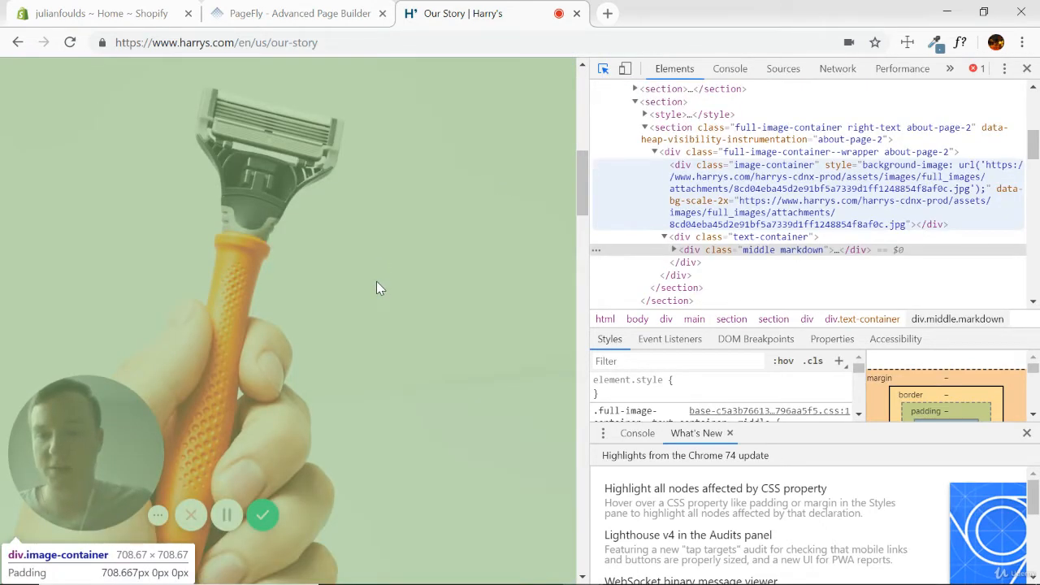
pyautogui.click(376, 282)
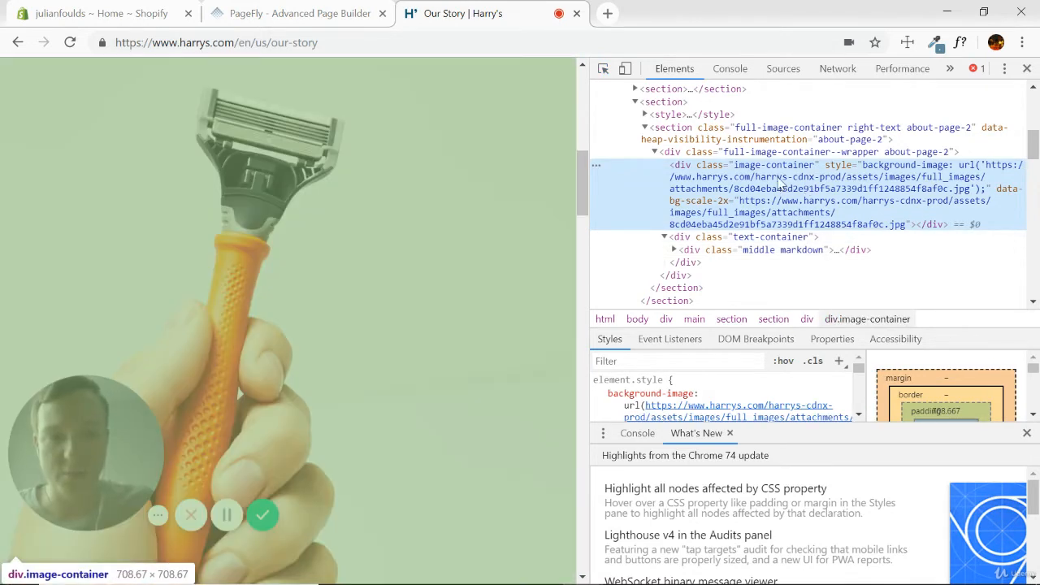
pyautogui.doubleClick(778, 183)
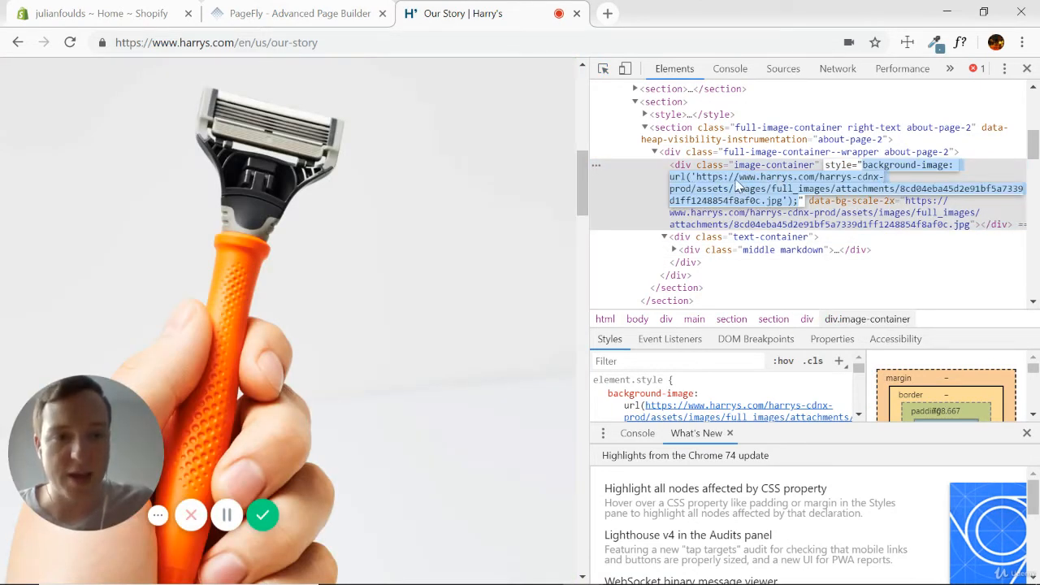
pyautogui.press('Escape')
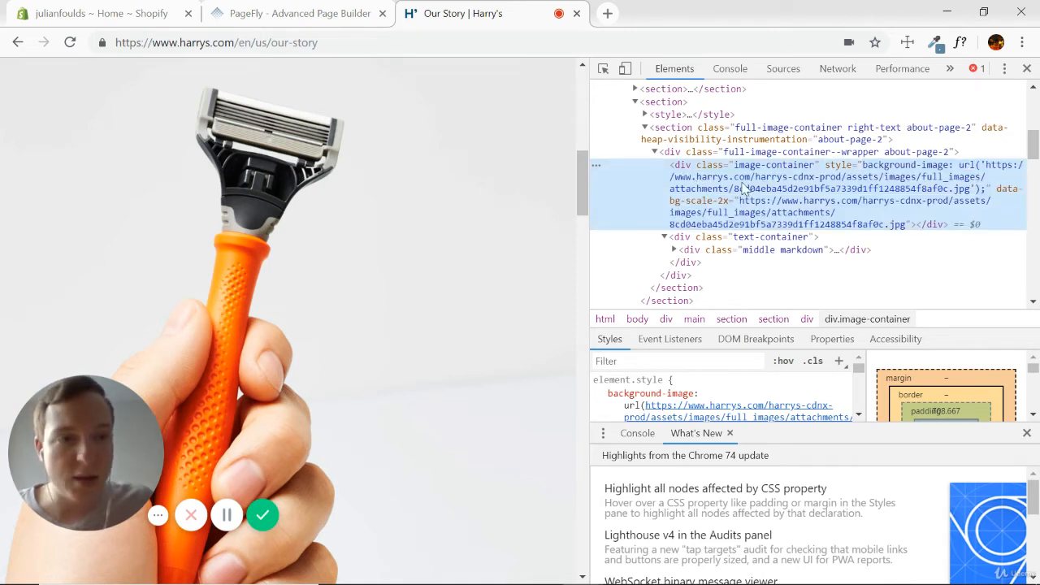
pyautogui.doubleClick(990, 168)
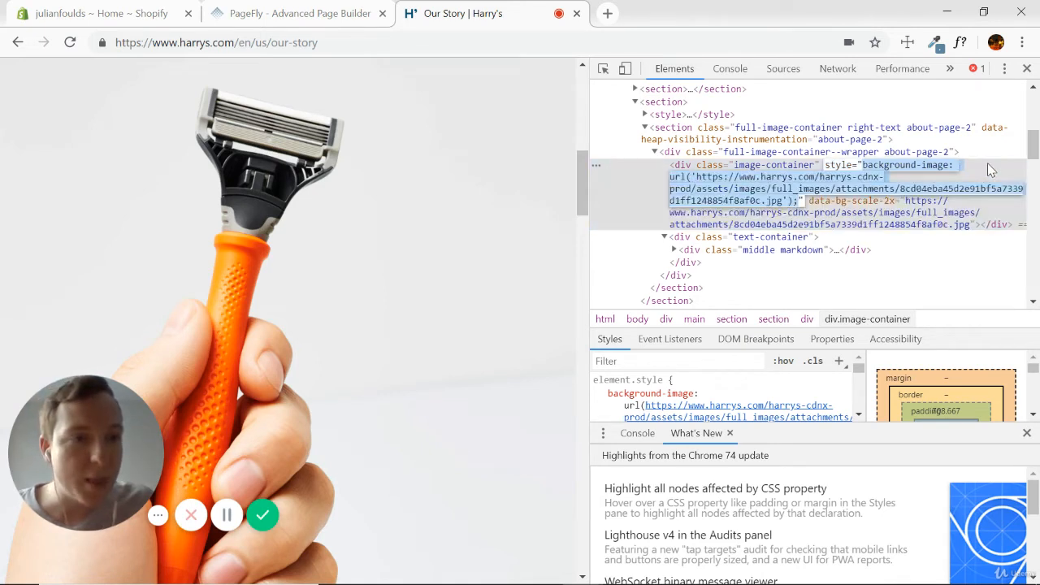
pyautogui.press('Escape')
pyautogui.doubleClick(698, 178)
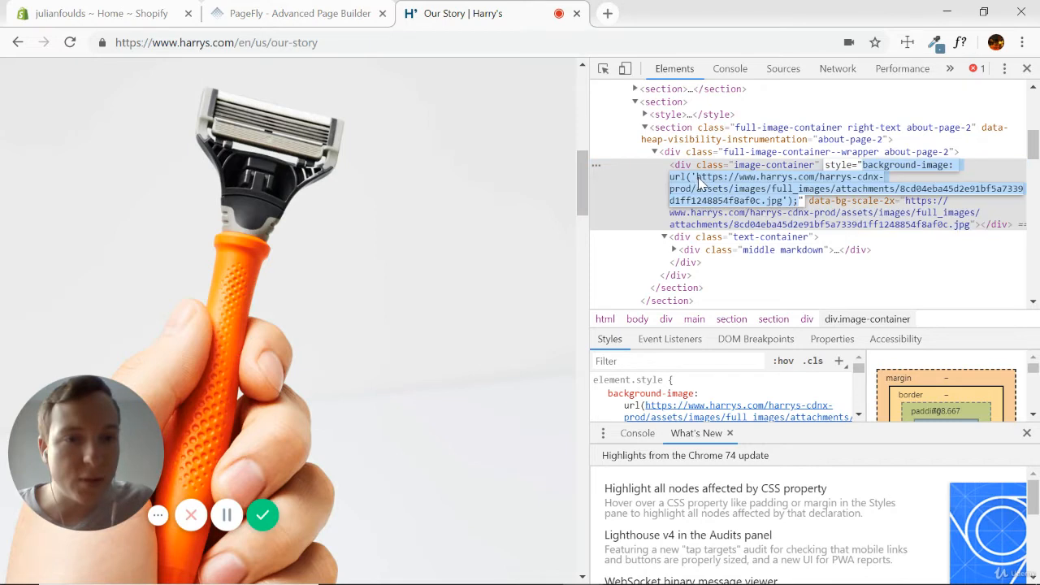
pyautogui.press('Escape')
pyautogui.doubleClick(698, 178)
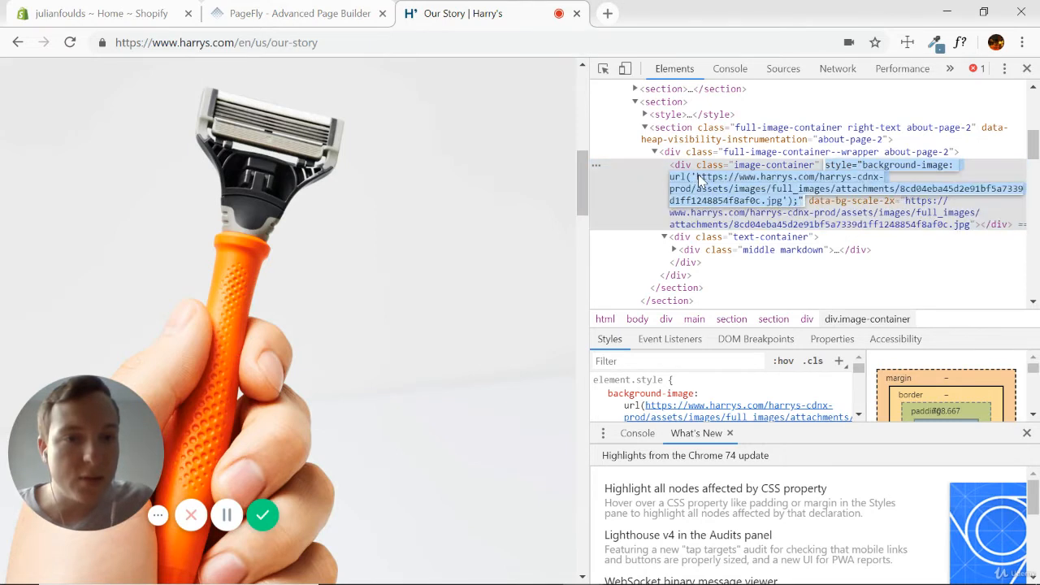
pyautogui.doubleClick(699, 179)
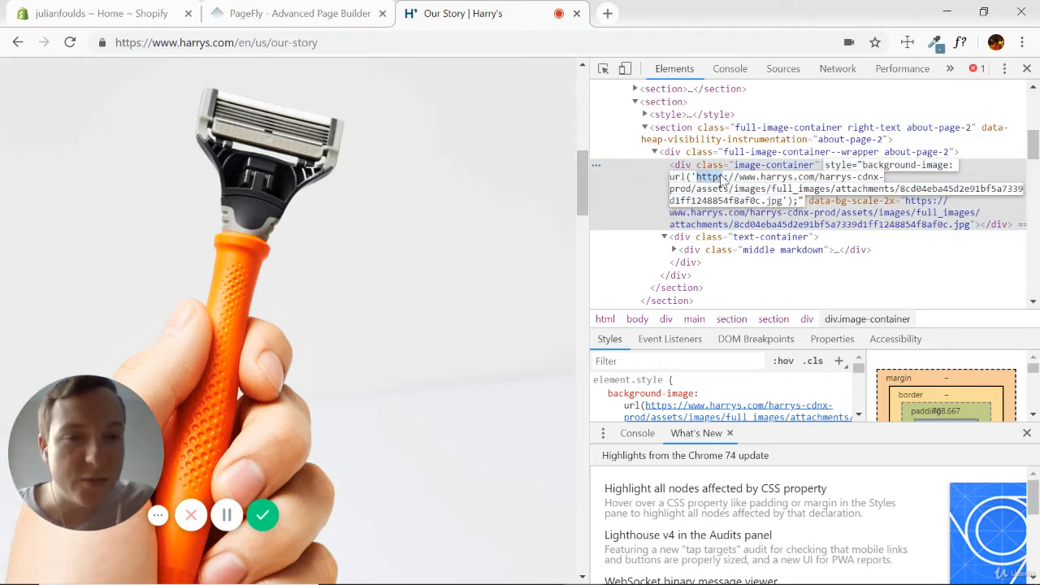
pyautogui.press('Escape')
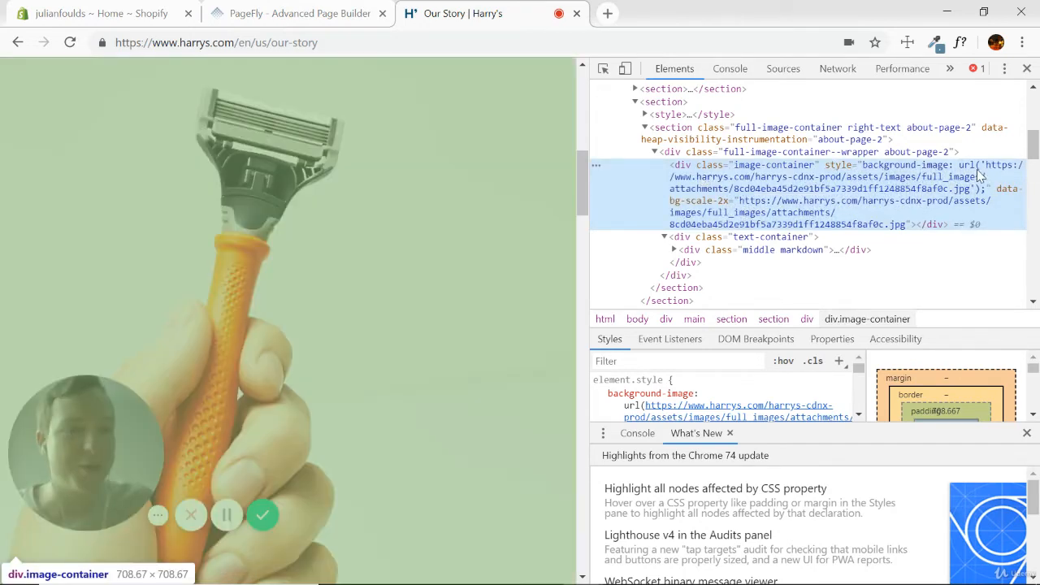
# Copy the razor image's URL from the image-container's background-image style and open it in a new browser tab.
pyautogui.doubleClick(988, 168)
pyautogui.hotkey('ctrl', 'c')
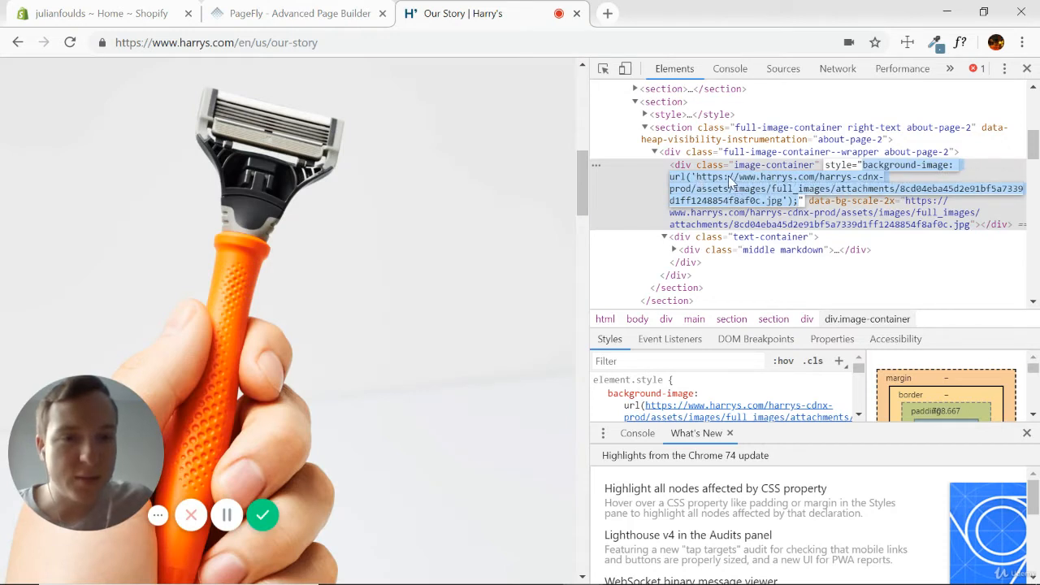
pyautogui.moveTo(697, 180); pyautogui.dragTo(786, 203)
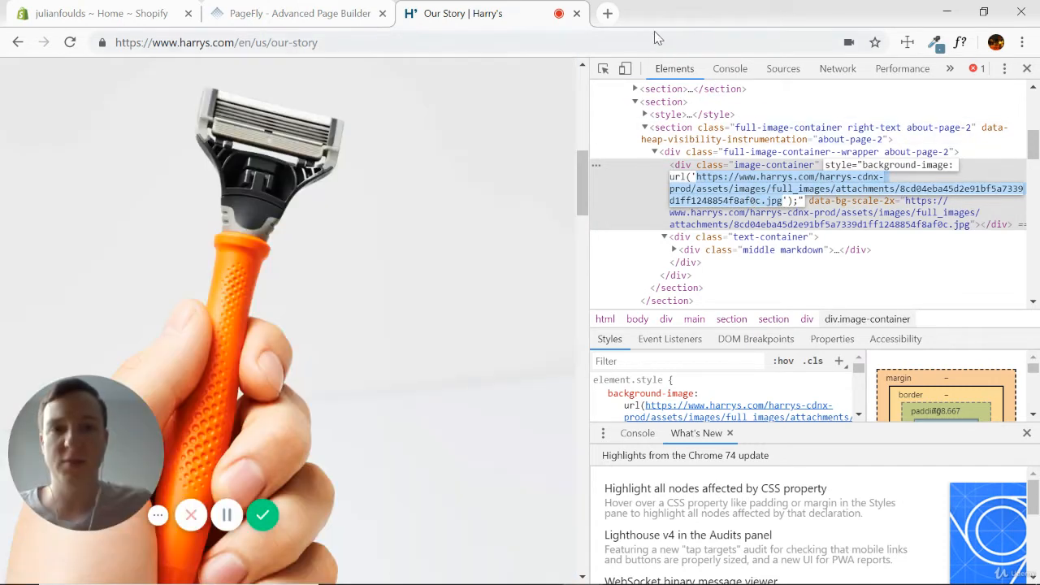
pyautogui.click(607, 13)
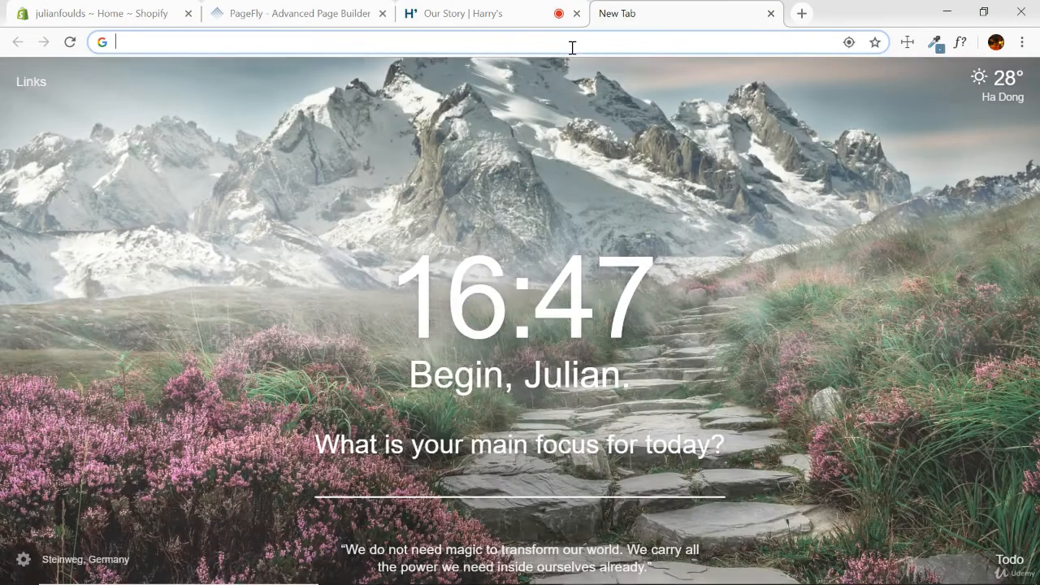
pyautogui.hotkey('ctrl', 'v')
pyautogui.press('Return')
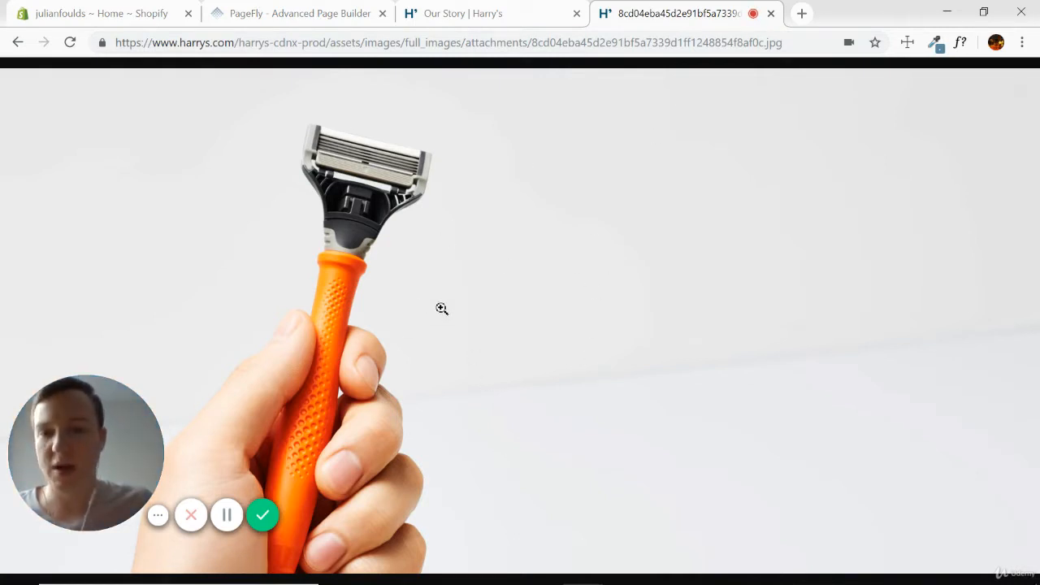
# Check the save options for the full razor image, then close its tab and the developer tools on the Harry's page.
pyautogui.rightClick(479, 298)
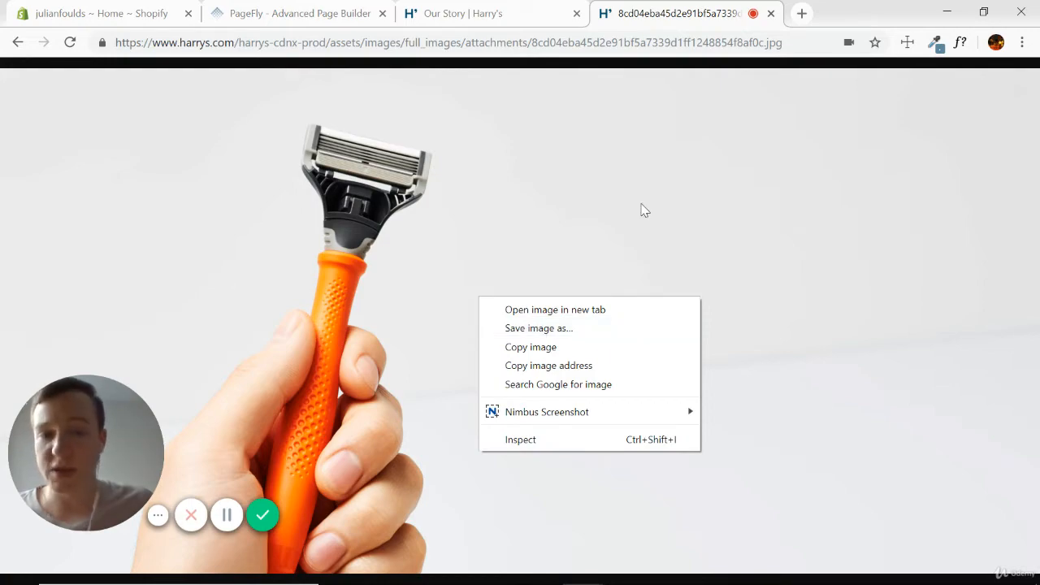
pyautogui.click(675, 195)
pyautogui.click(770, 13)
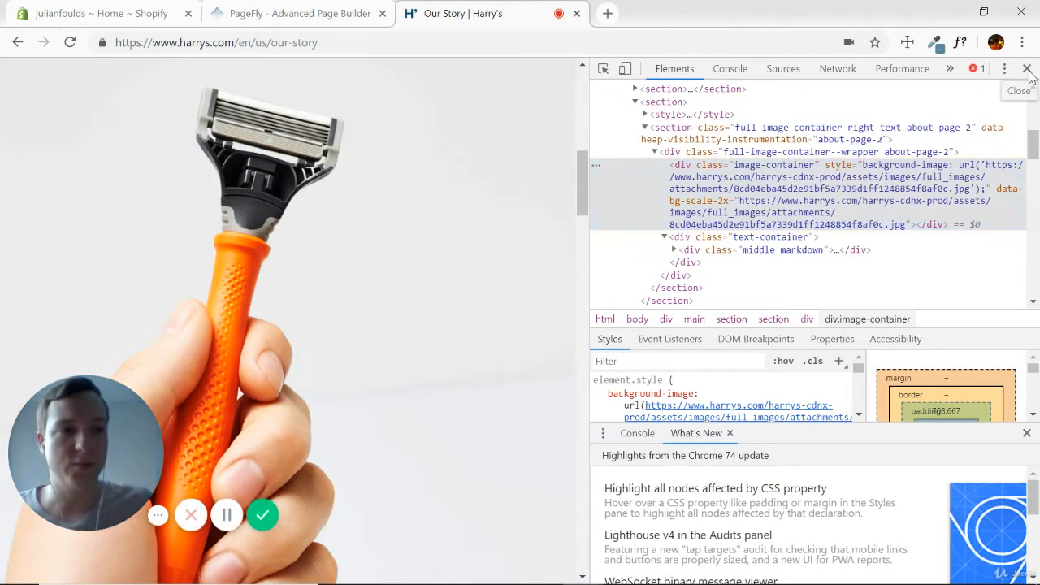
pyautogui.click(1028, 72)
pyautogui.scroll(-15, 636, 202)
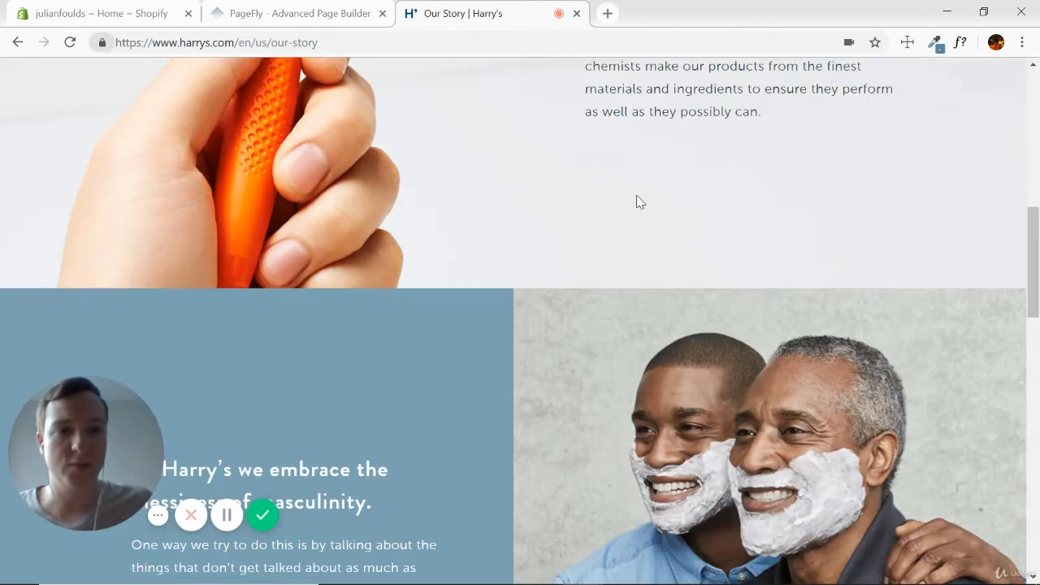
pyautogui.scroll(5, 593, 195)
pyautogui.scroll(10, 593, 195)
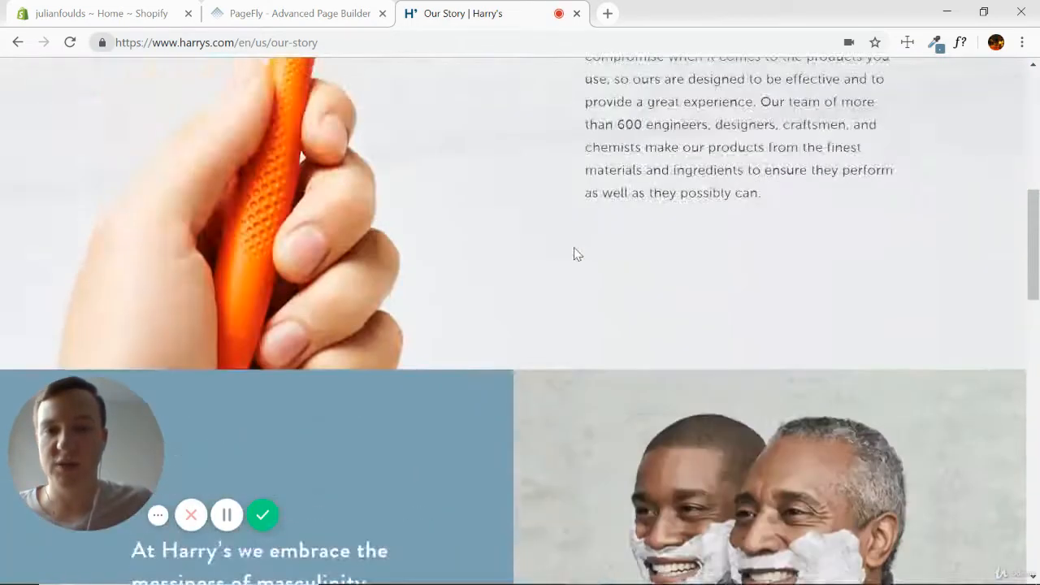
# Switch to PageFly and upload the razor image 8cd04eba45d2e91bf5a7339d1ff1248854f8af0c from Desktop > PageFly > Harrys as the selected section's background.
pyautogui.click(294, 20)
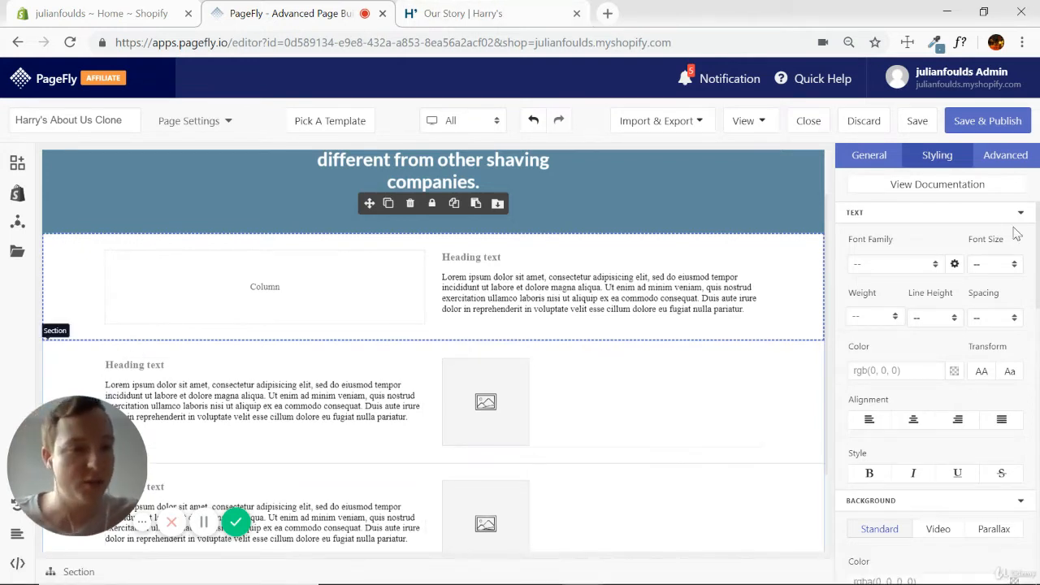
pyautogui.click(1019, 214)
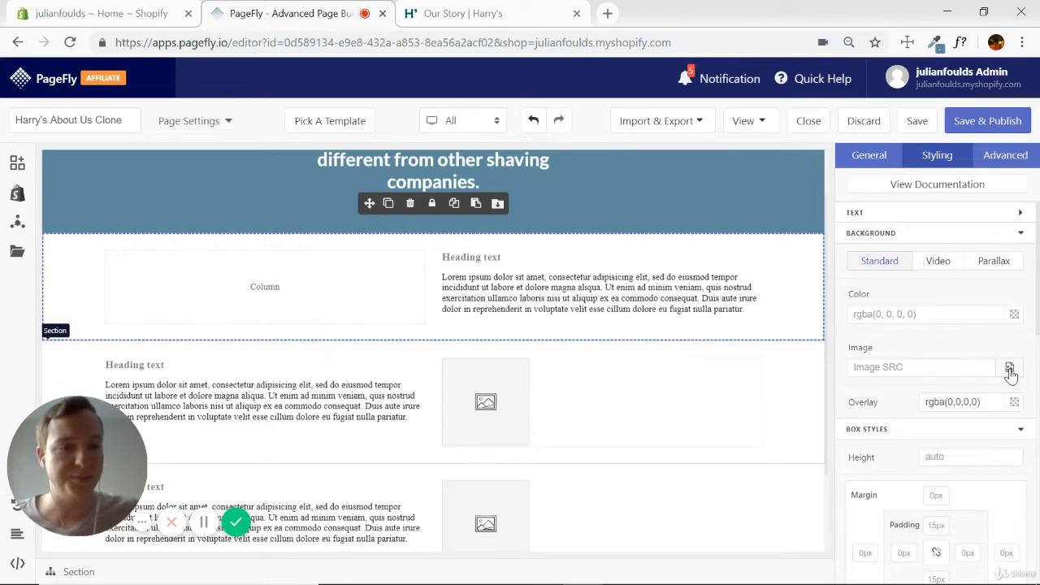
pyautogui.click(1009, 367)
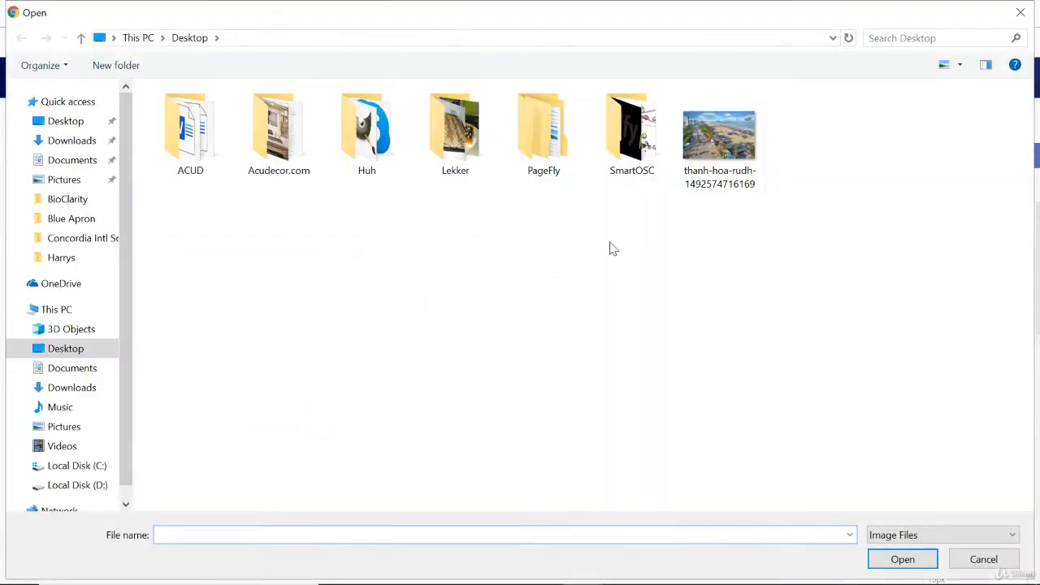
pyautogui.doubleClick(534, 132)
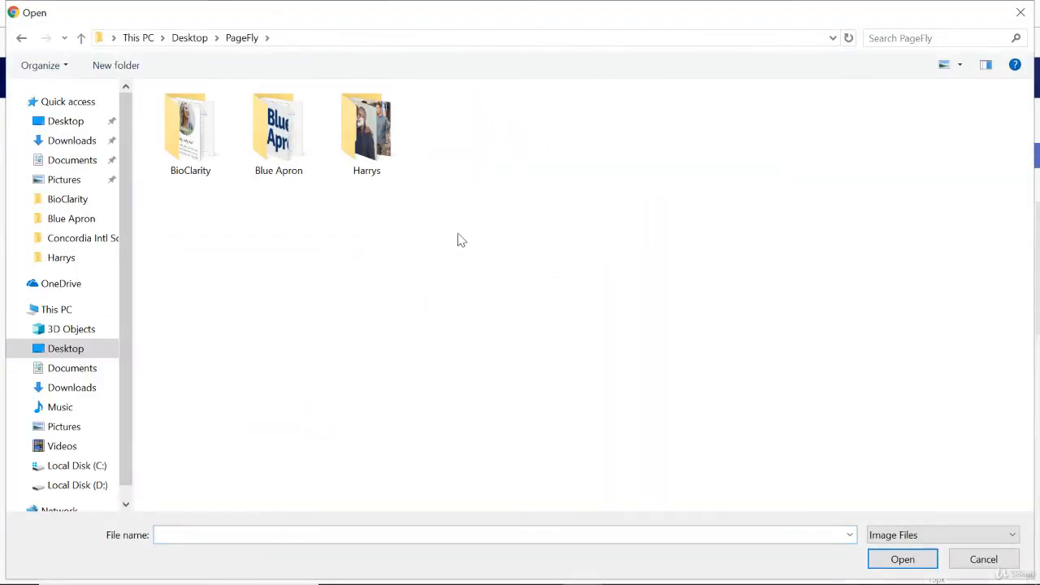
pyautogui.doubleClick(367, 130)
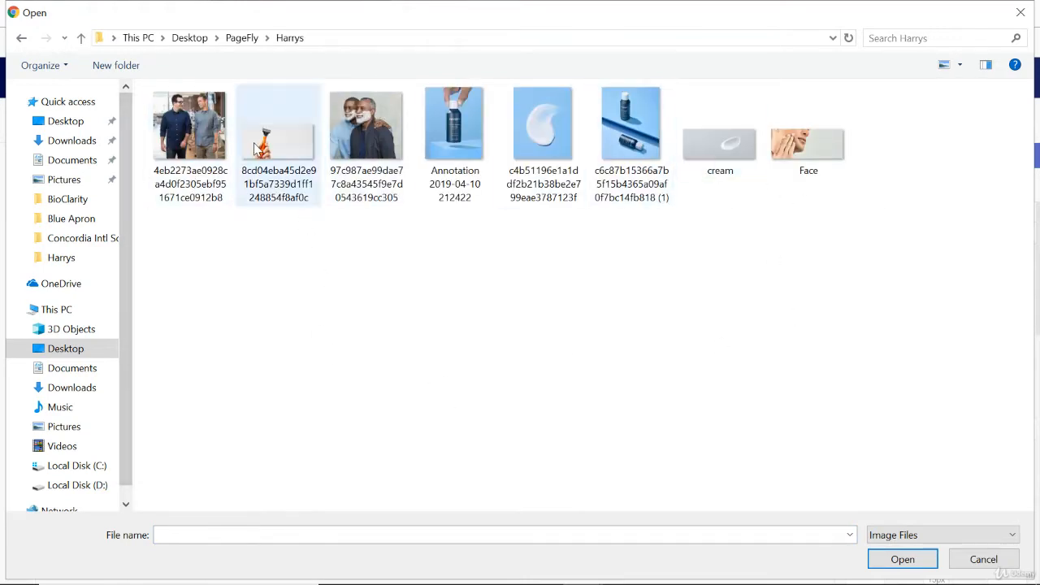
pyautogui.doubleClick(279, 152)
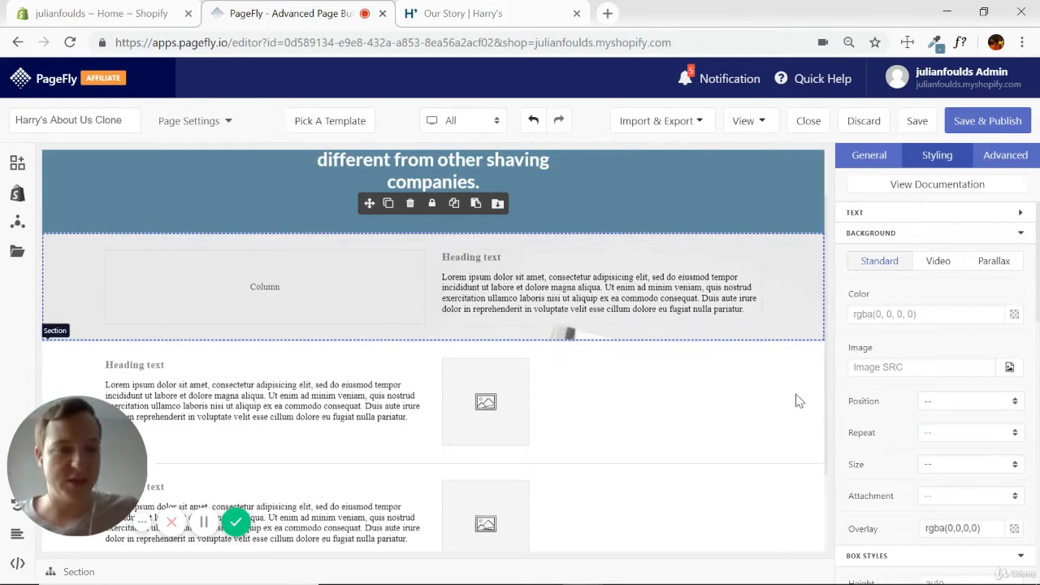
# Set the razor section's background image size to cover and its position to center center.
pyautogui.click(1014, 464)
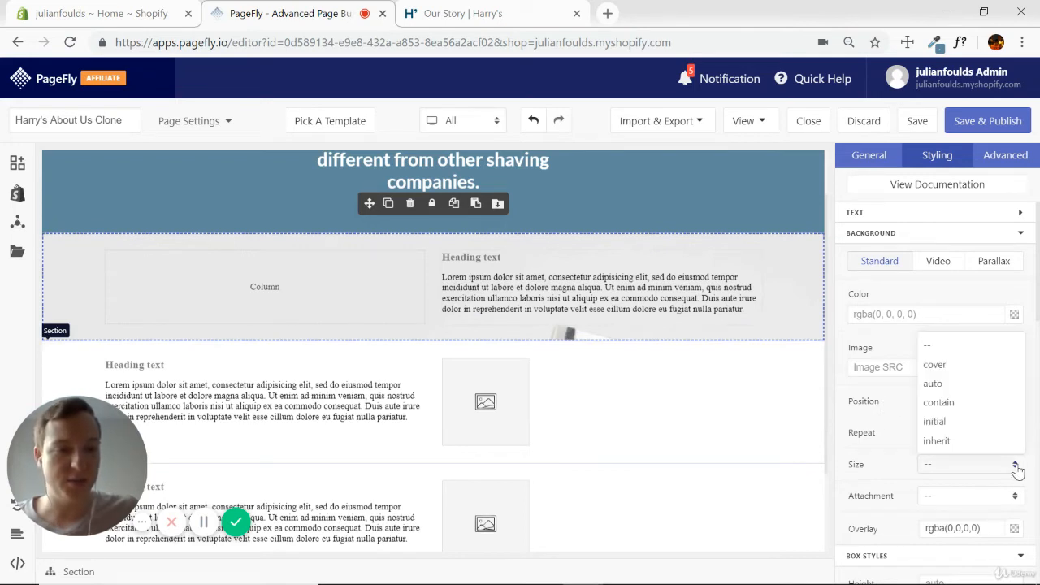
pyautogui.click(942, 364)
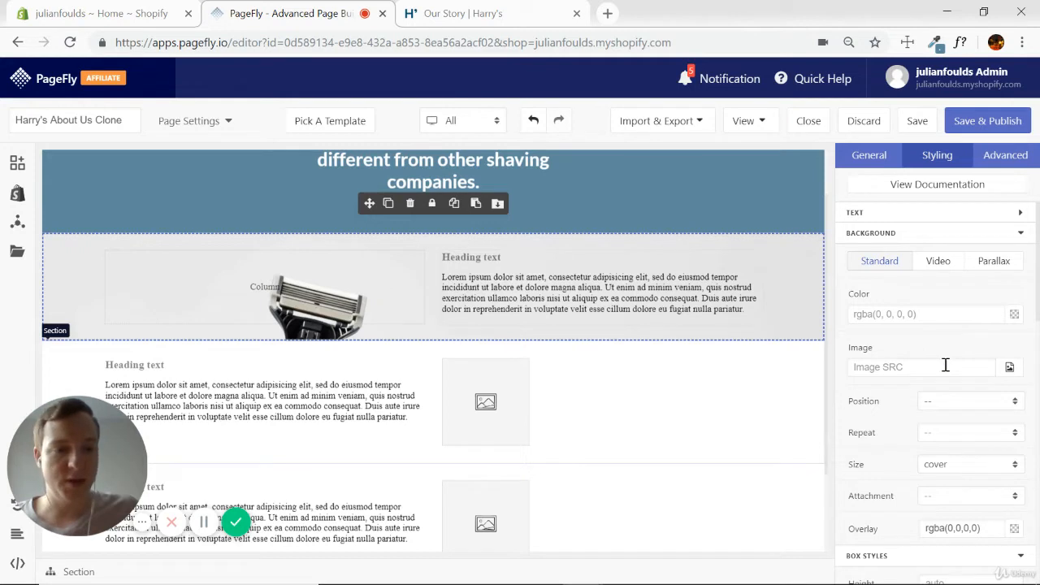
pyautogui.click(1014, 402)
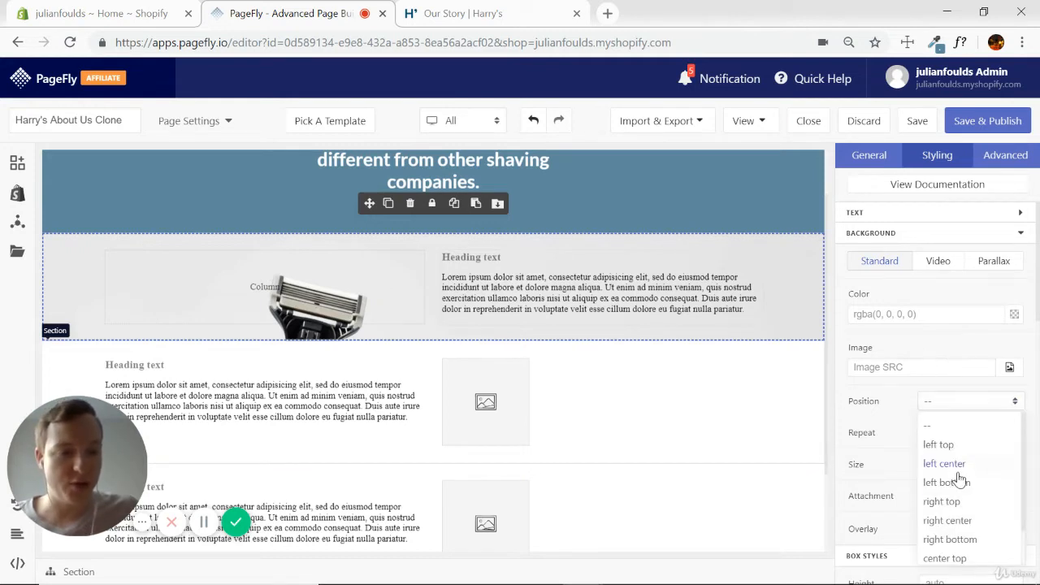
pyautogui.scroll(-1, 961, 469)
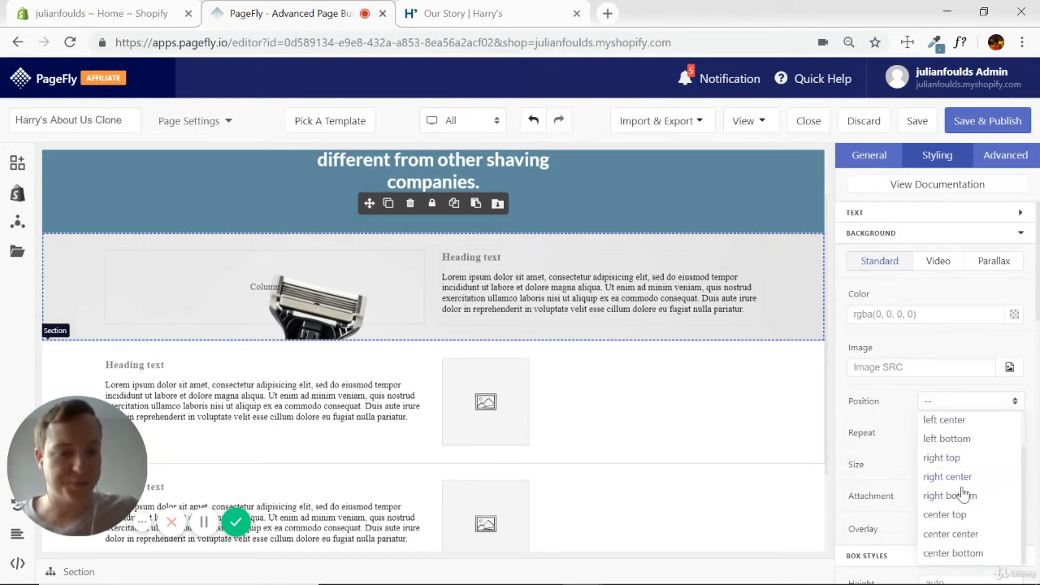
pyautogui.click(950, 533)
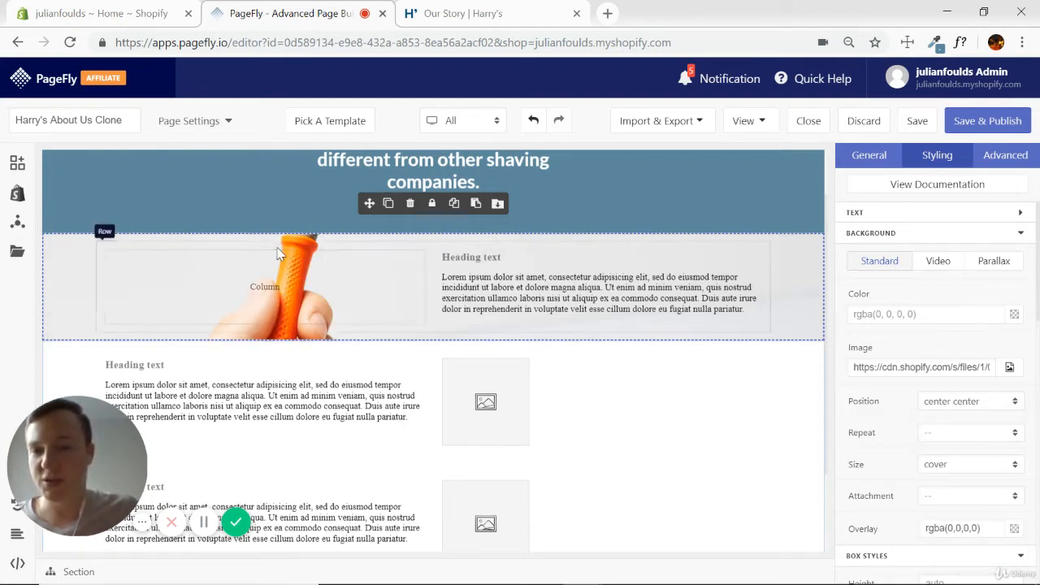
# Copy the heading "We make products for all men, thoughtfully." from the Harry's page into the razor section's heading in PageFly and tag it Heading 2.
pyautogui.click(480, 14)
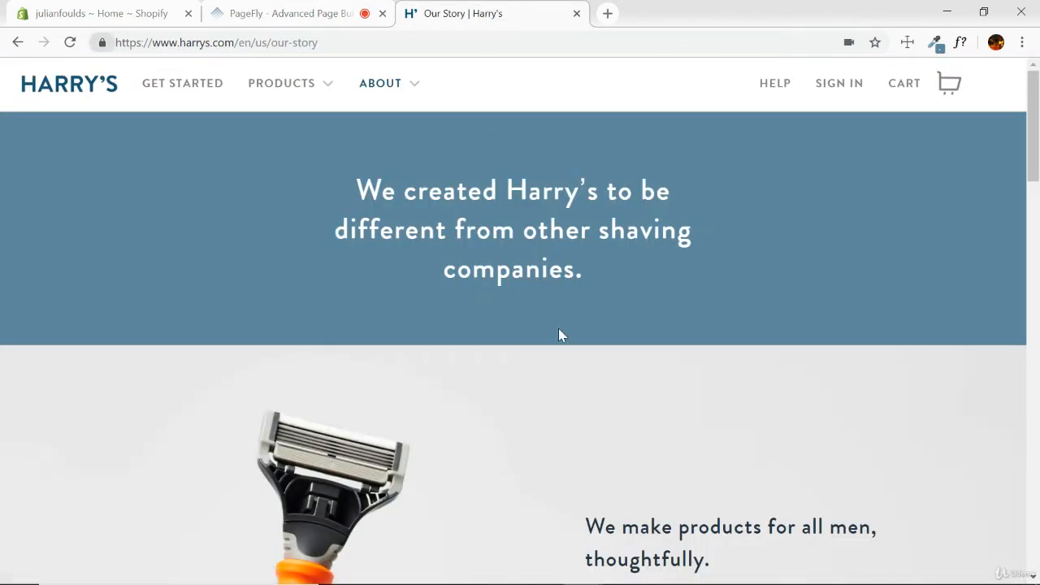
pyautogui.scroll(-3, 734, 290)
pyautogui.tripleClick(650, 285)
pyautogui.hotkey('ctrl', 'c')
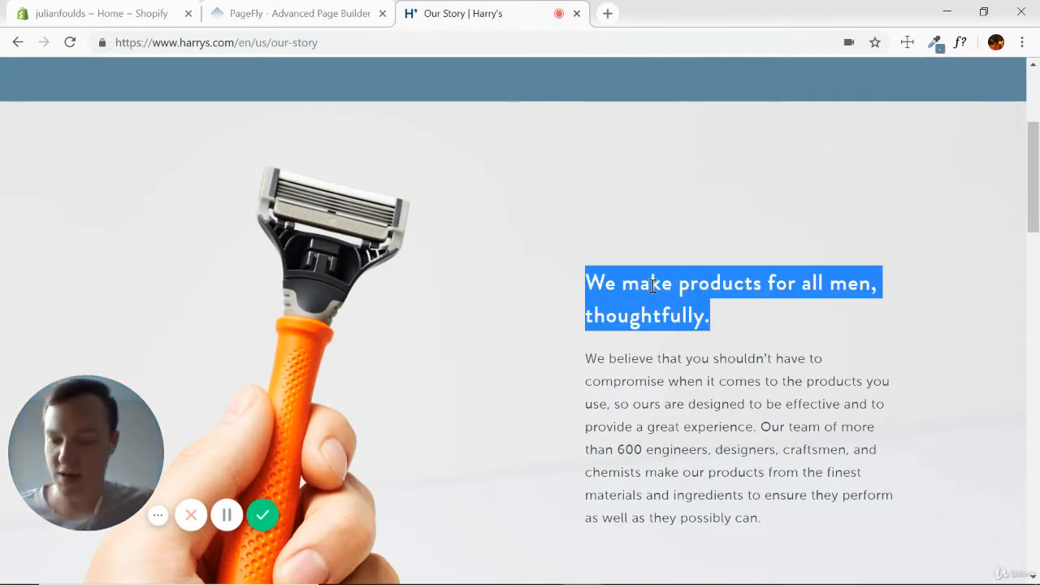
pyautogui.click(280, 14)
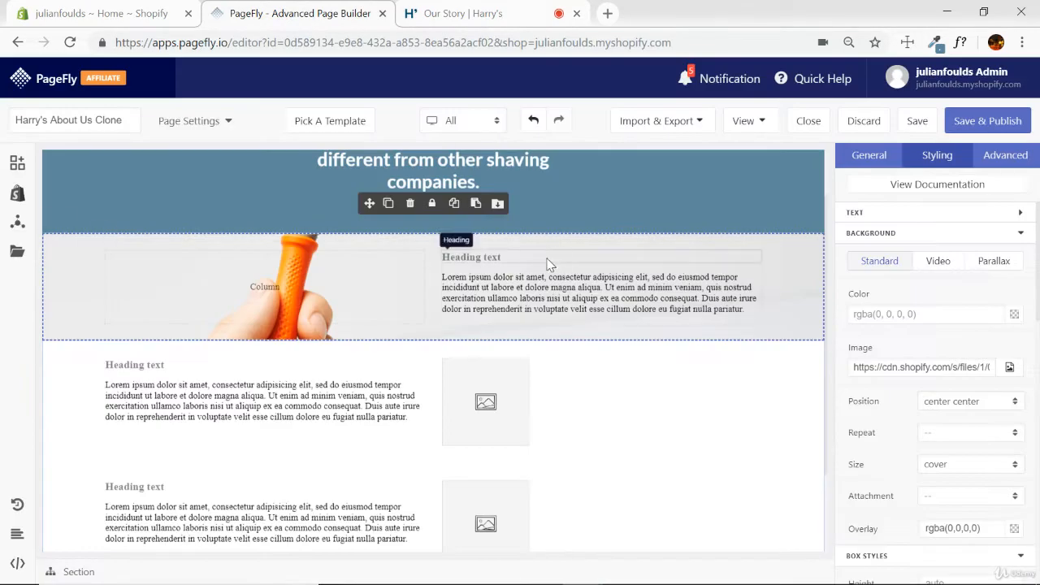
pyautogui.click(880, 155)
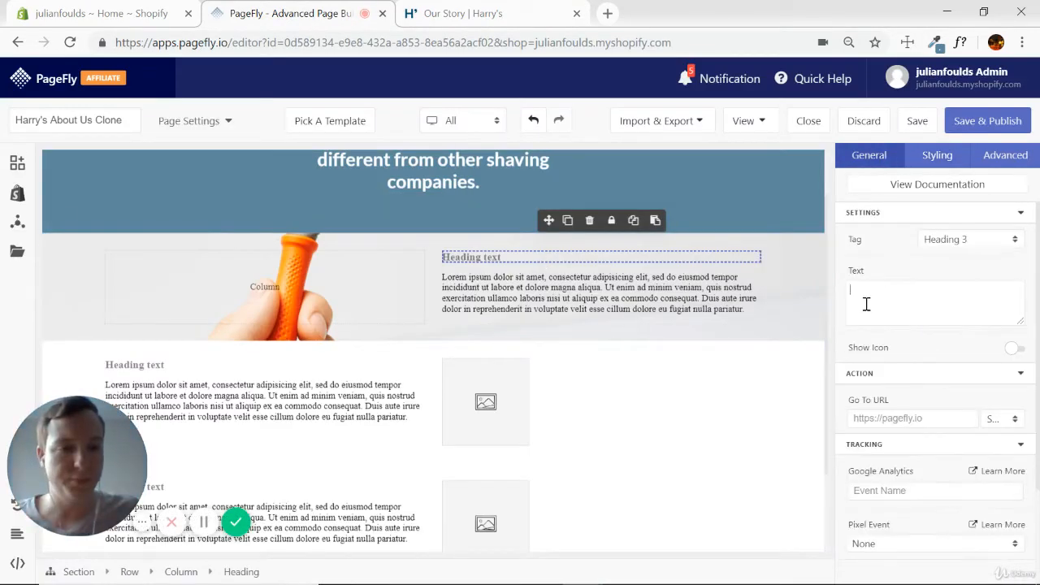
pyautogui.hotkey('ctrl', 'v')
pyautogui.click(1014, 239)
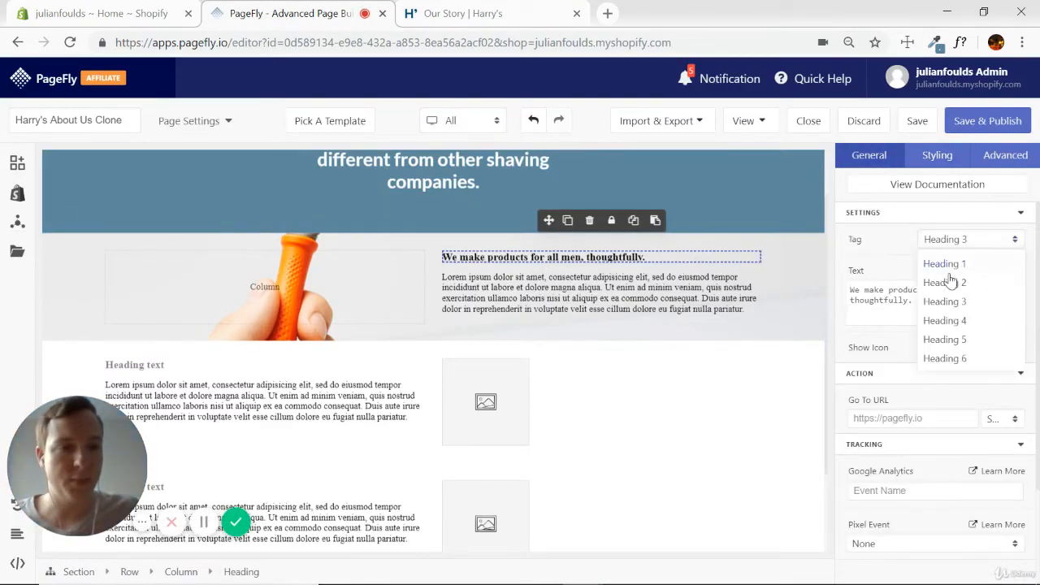
pyautogui.click(947, 278)
# Replace the razor section's placeholder paragraph with the "We believe that you shouldn't have to compromise" text copied from the Harry's page.
pyautogui.click(529, 16)
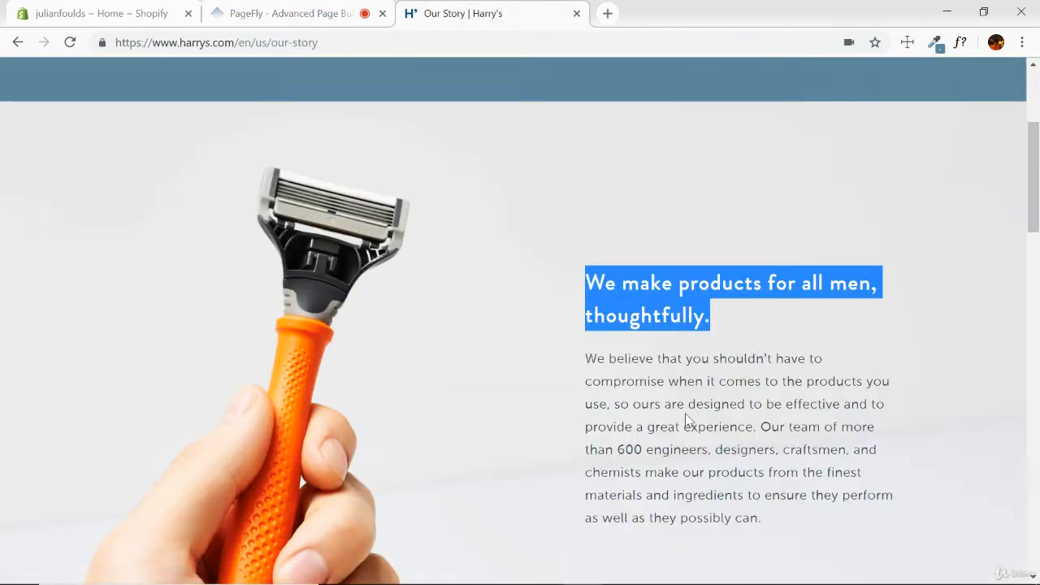
pyautogui.tripleClick(685, 414)
pyautogui.hotkey('ctrl', 'c')
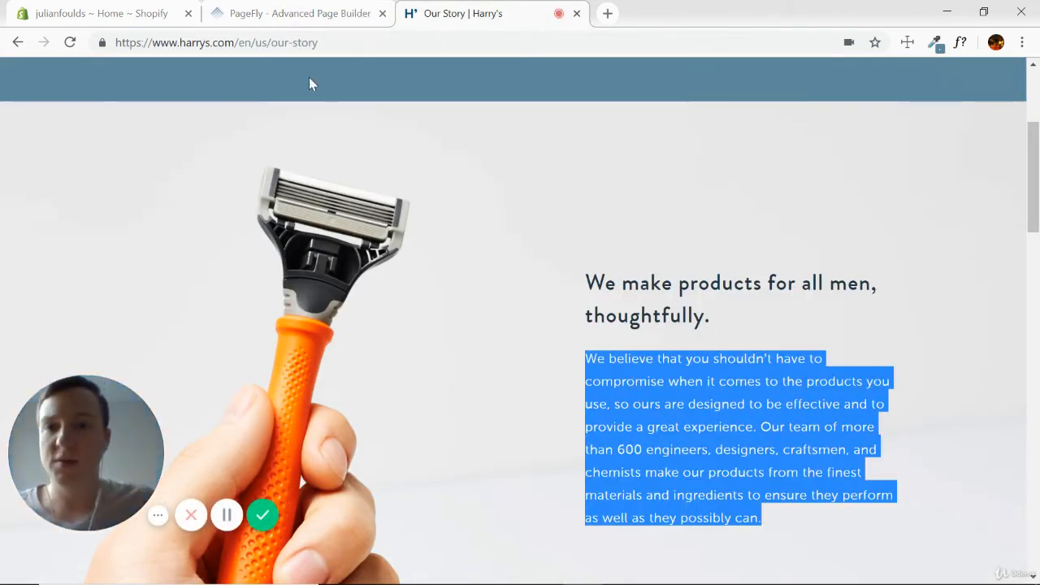
pyautogui.click(302, 16)
pyautogui.scroll(-2, 594, 394)
pyautogui.scroll(1, 565, 378)
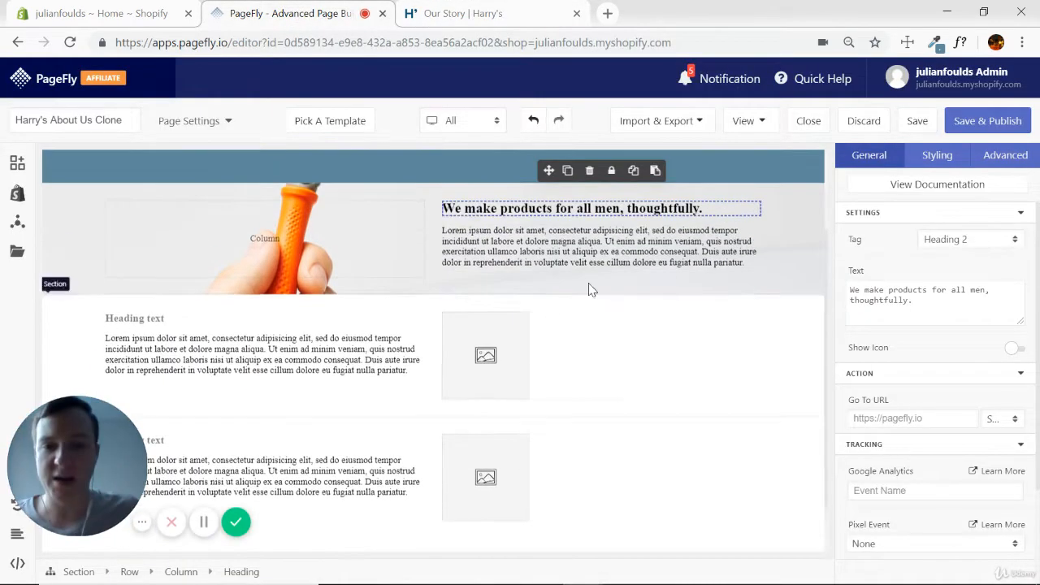
pyautogui.click(592, 252)
pyautogui.hotkey('ctrl', 'a')
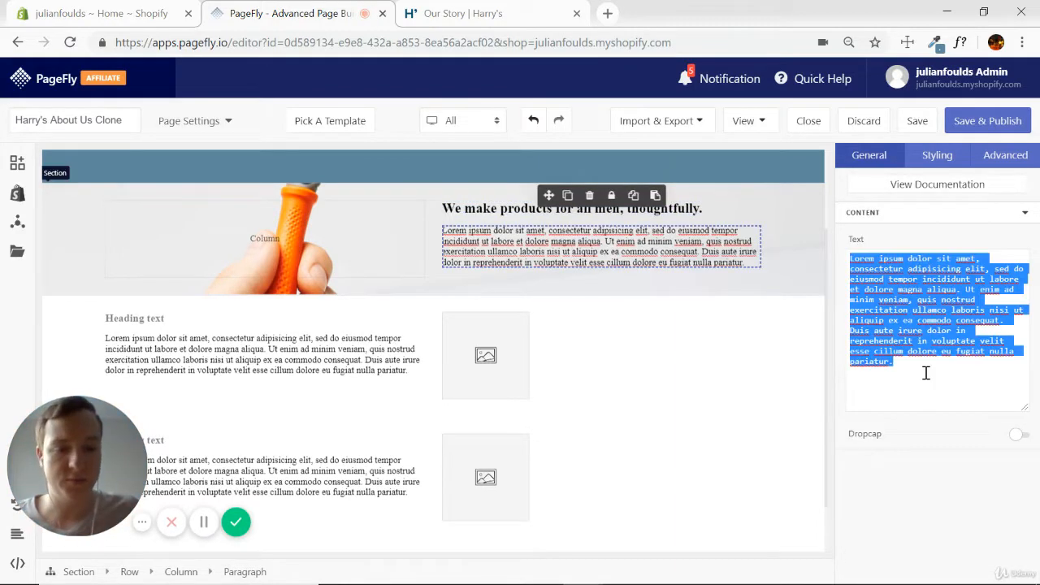
pyautogui.hotkey('ctrl', 'v')
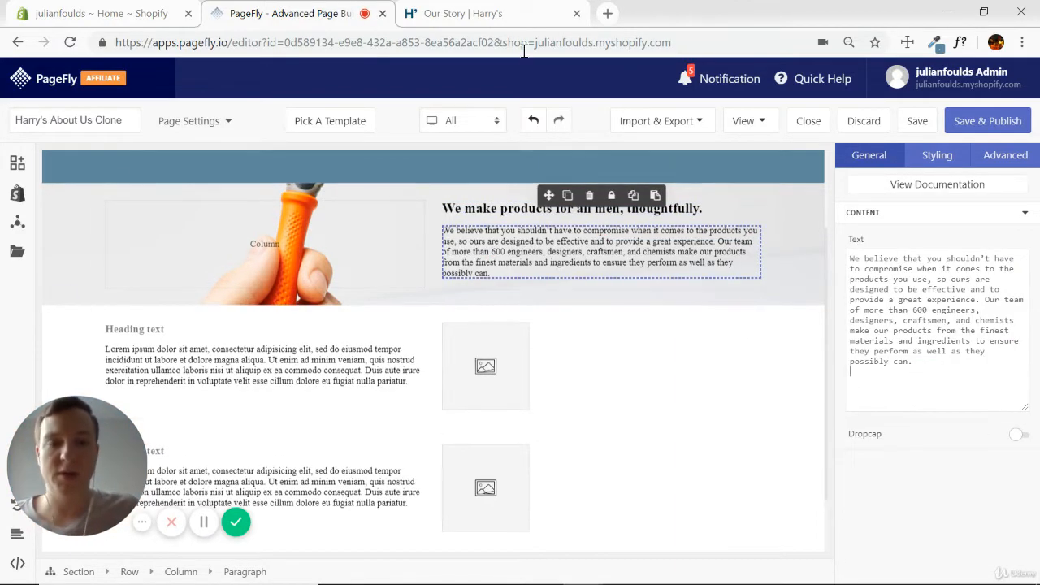
# Set the font family of the razor section's heading and paragraph to Lato.
pyautogui.click(488, 208)
pyautogui.click(931, 154)
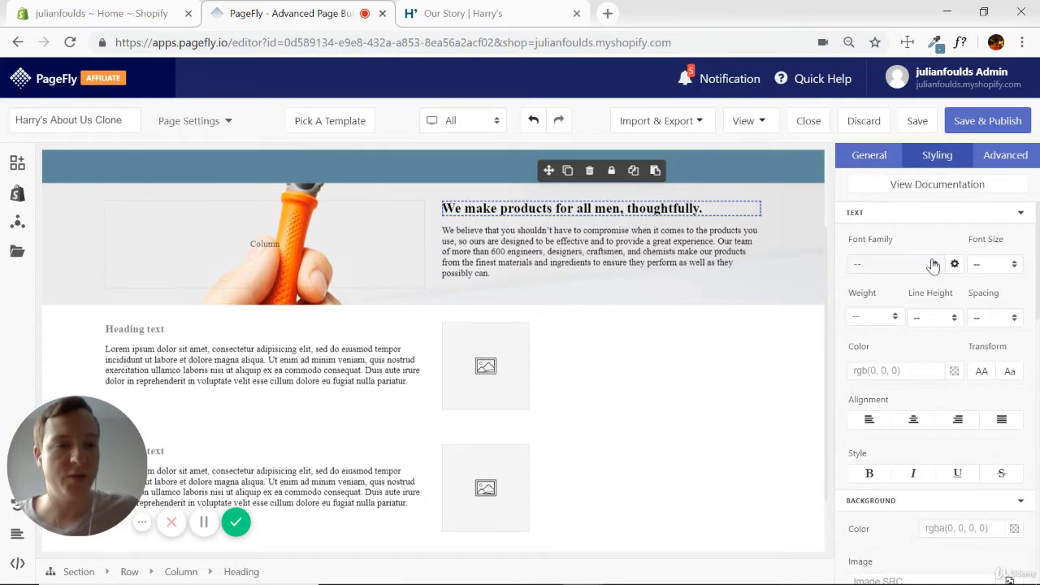
pyautogui.click(930, 264)
pyautogui.click(873, 304)
pyautogui.click(691, 252)
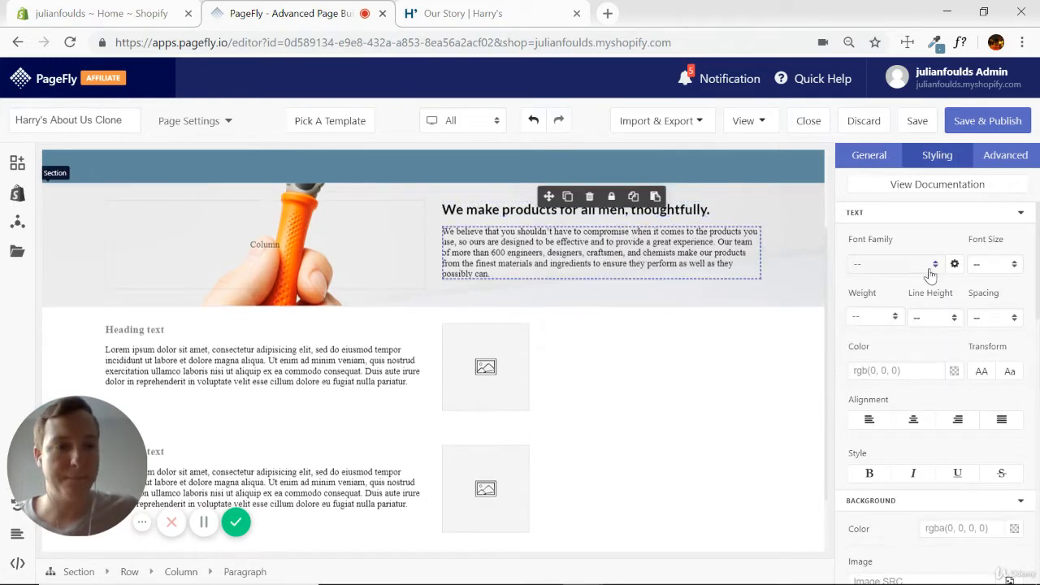
pyautogui.click(930, 265)
pyautogui.click(863, 308)
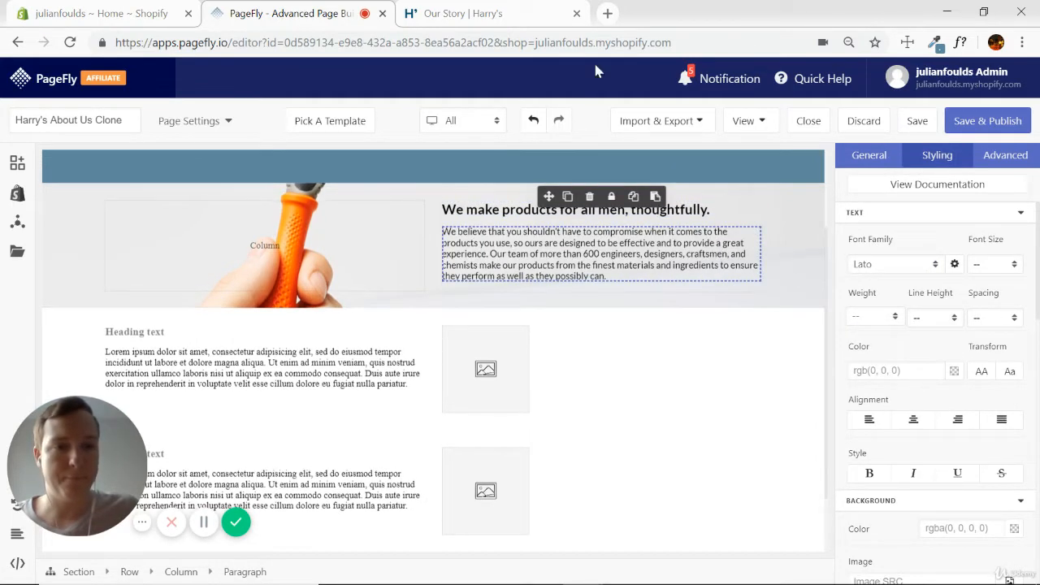
# Compare the paragraph with the Harry's page and set its line height to 1.5 in PageFly.
pyautogui.click(476, 14)
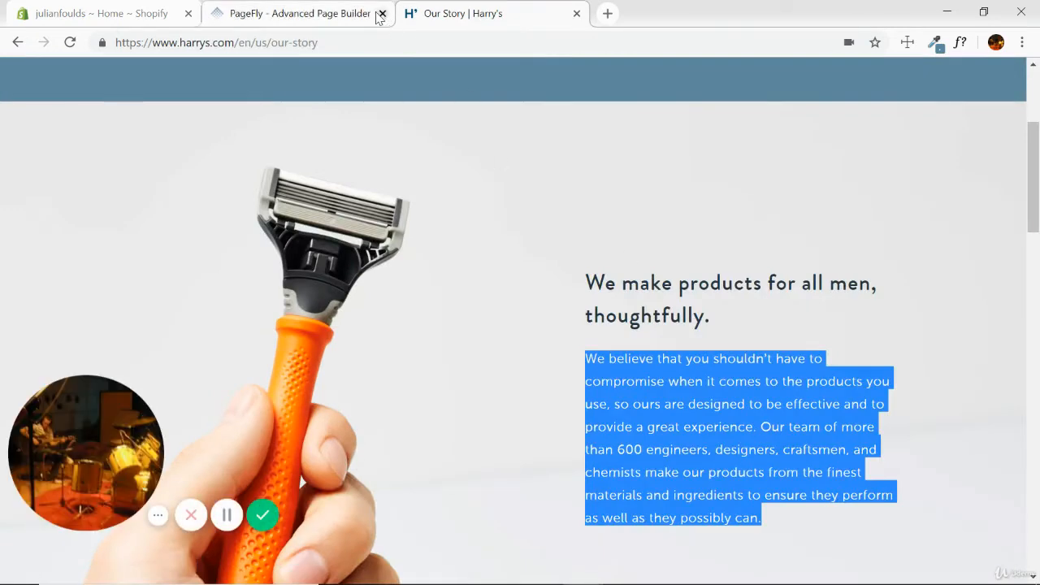
pyautogui.click(308, 14)
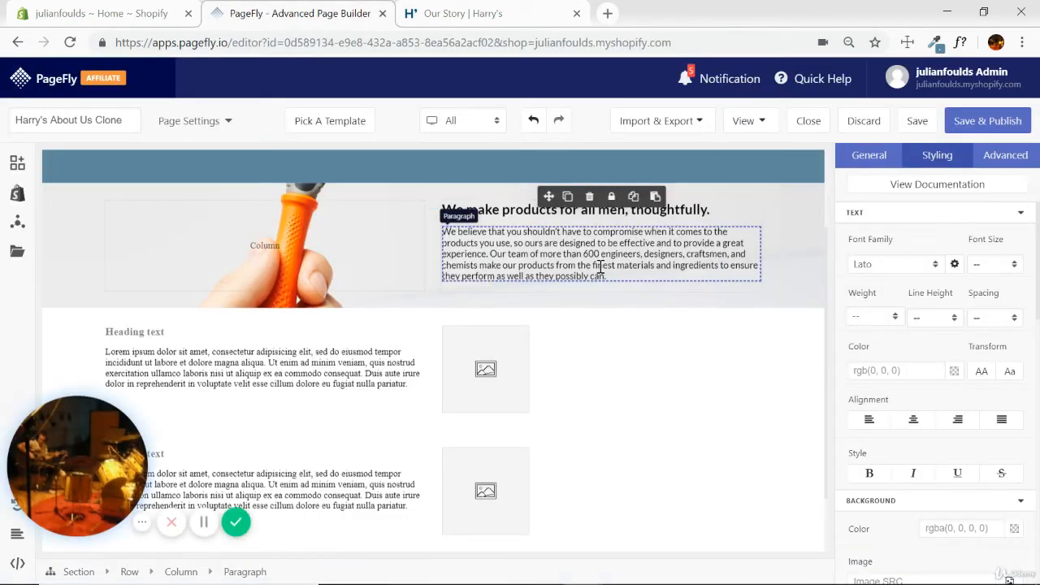
pyautogui.click(958, 318)
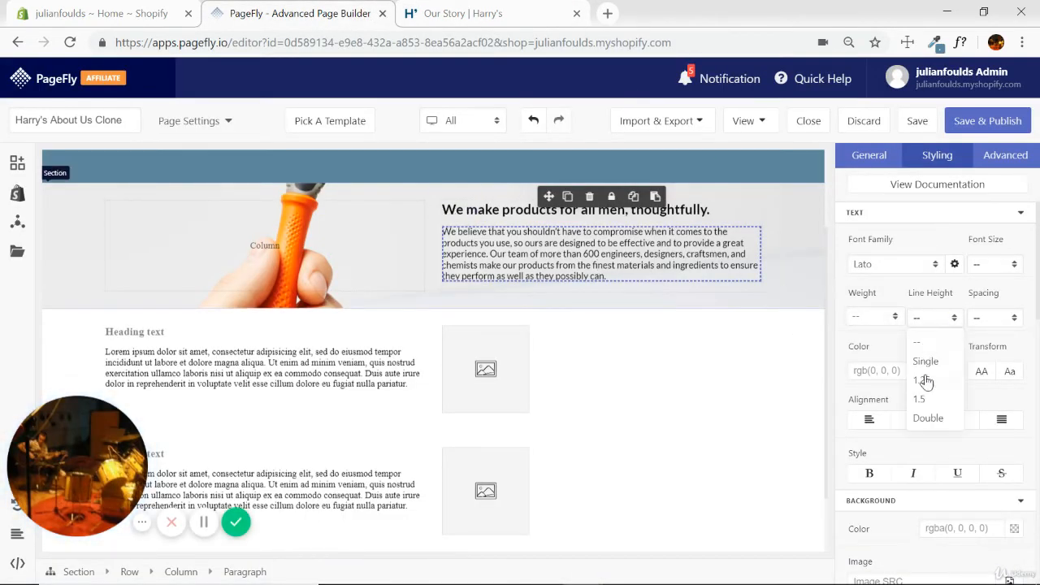
pyautogui.click(923, 403)
pyautogui.scroll(3, 712, 304)
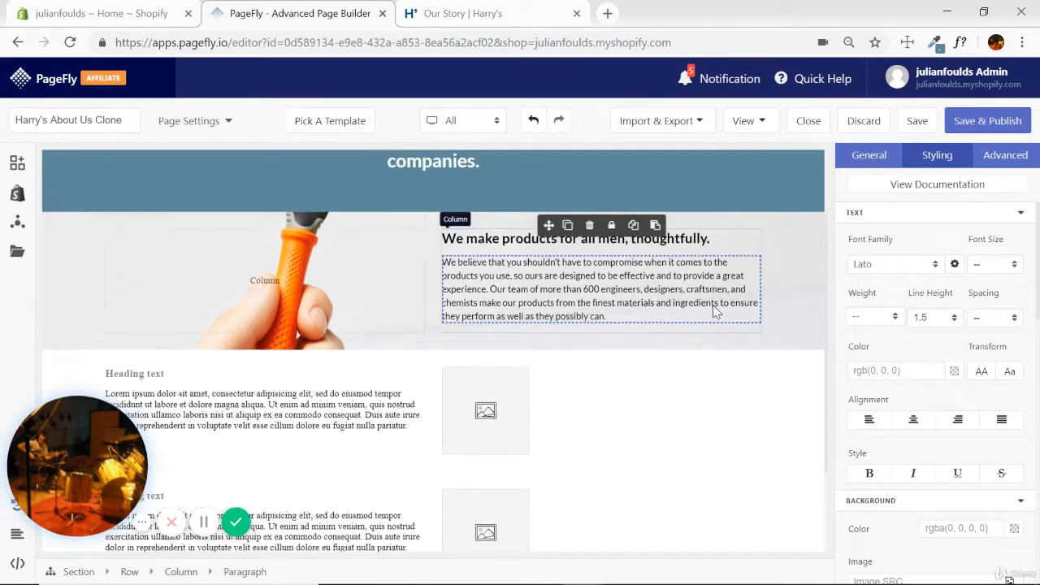
pyautogui.scroll(-3, 800, 367)
pyautogui.scroll(2, 801, 325)
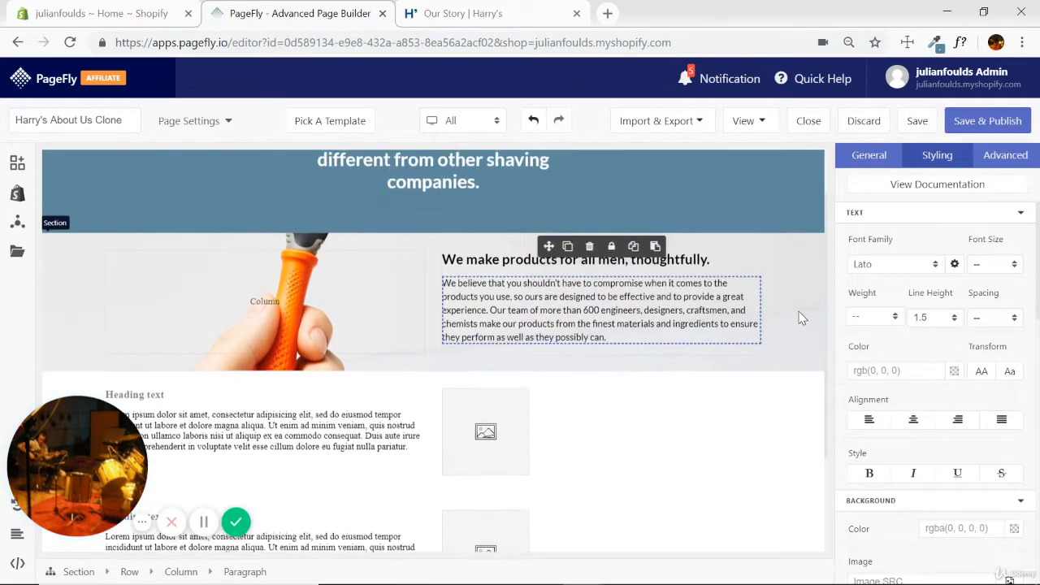
# Set the razor section's top padding to 20%, trying 10% first, and compare the layout with the Harry's page.
pyautogui.click(785, 364)
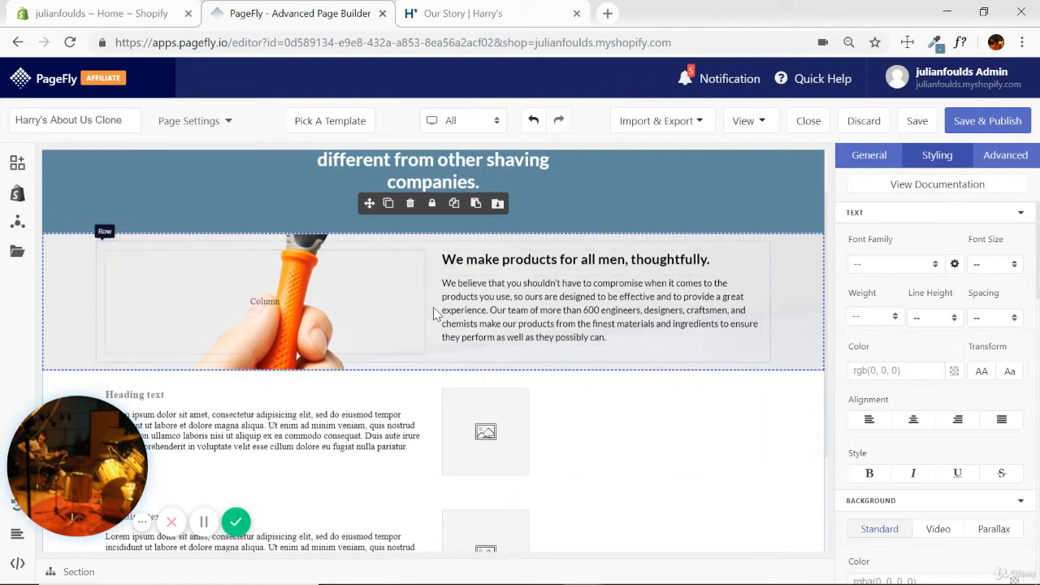
pyautogui.click(876, 154)
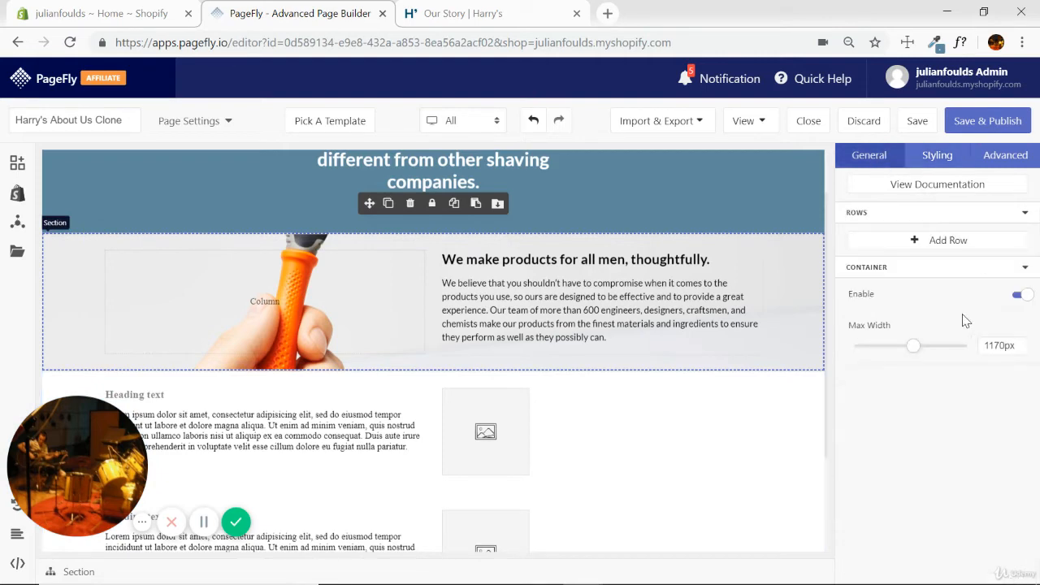
pyautogui.click(937, 154)
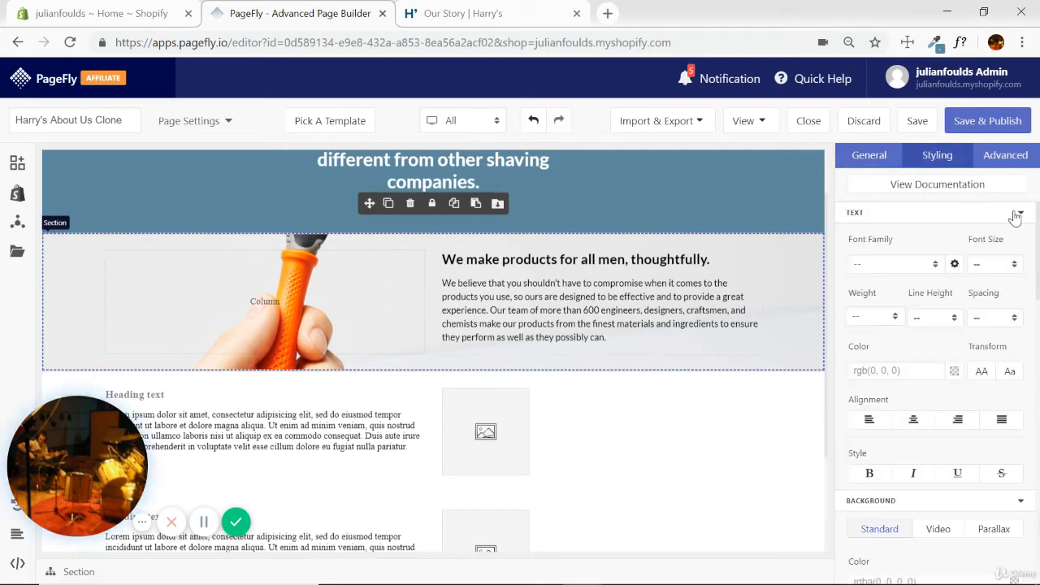
pyautogui.click(1020, 212)
pyautogui.click(1020, 233)
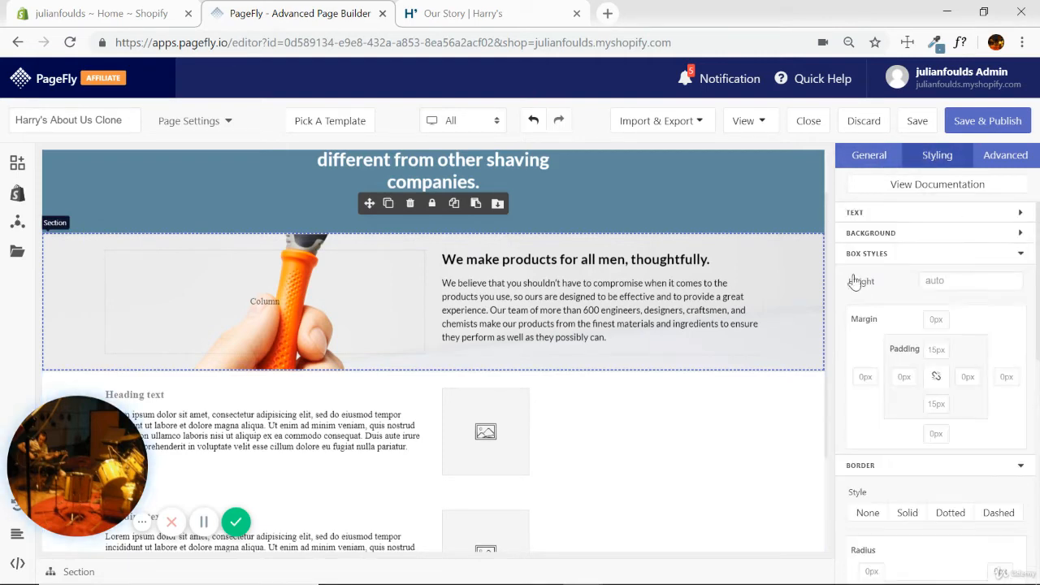
pyautogui.click(936, 350)
pyautogui.write('10%')
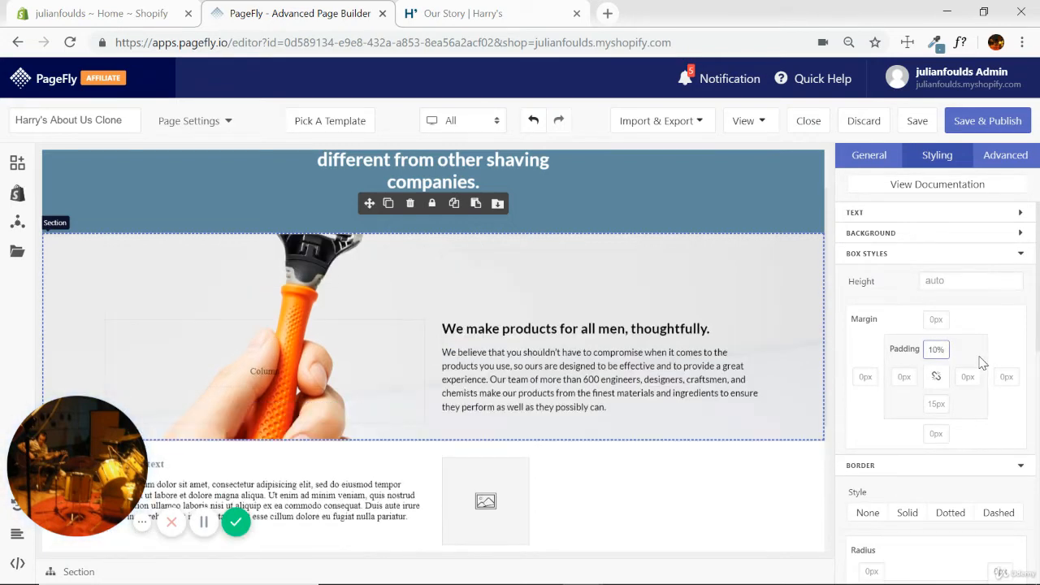
pyautogui.press('BackSpace')
pyautogui.write('20%')
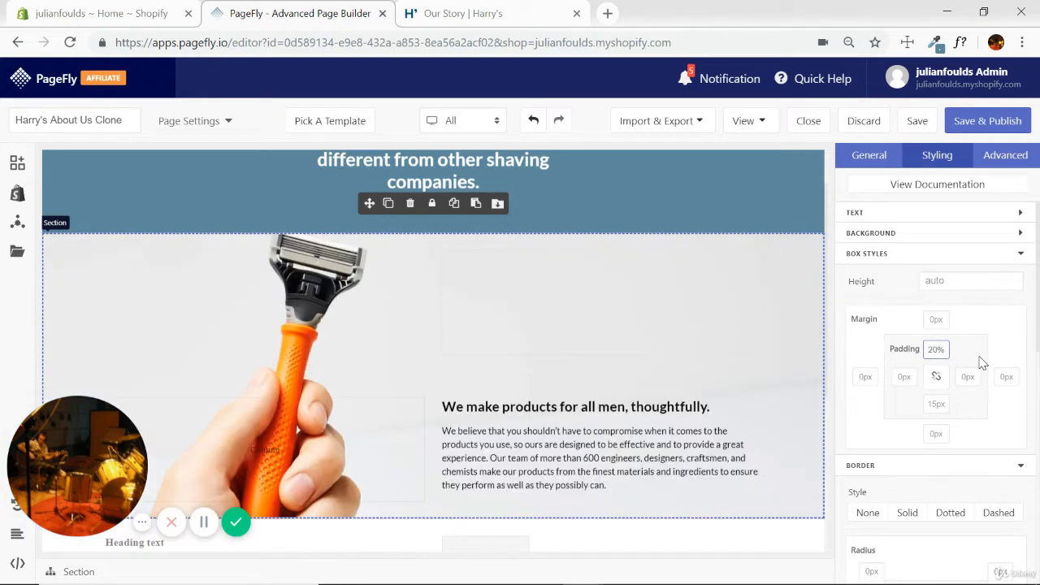
pyautogui.click(463, 13)
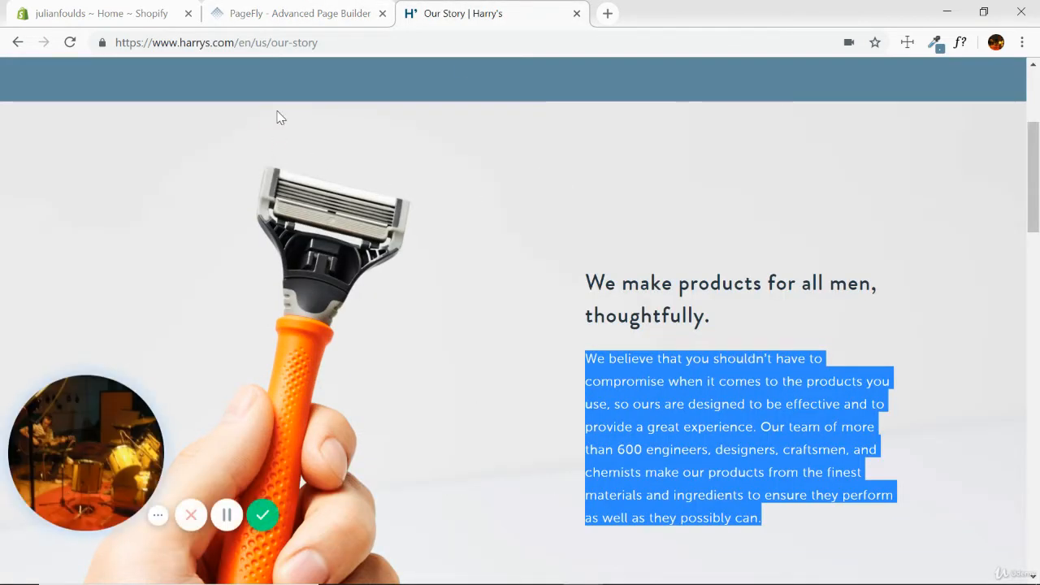
pyautogui.click(309, 14)
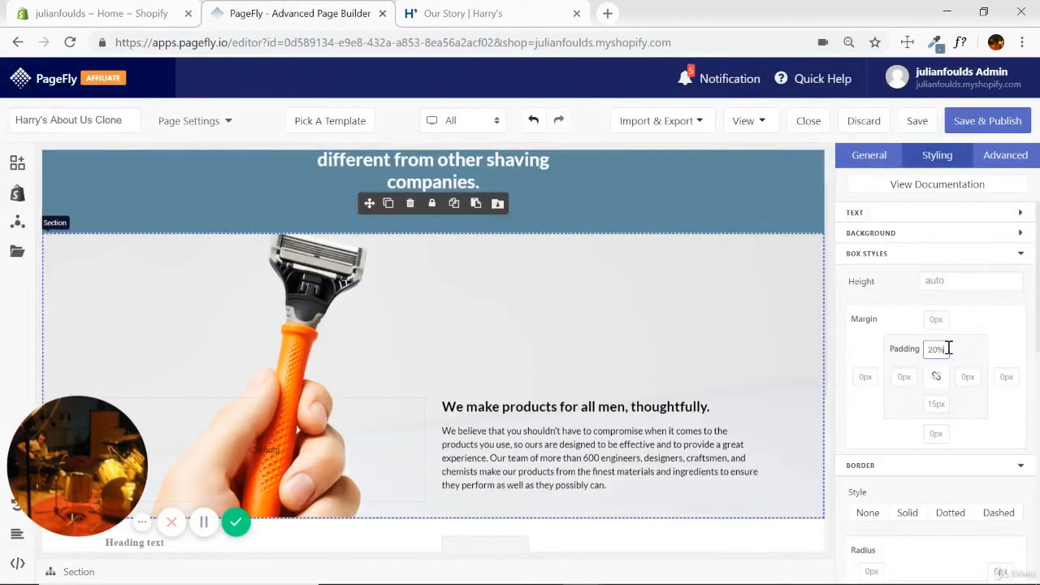
# Try top padding values of 25% and 28% on the razor section.
pyautogui.press('BackSpace')
pyautogui.press('BackSpace')
pyautogui.press('BackSpace')
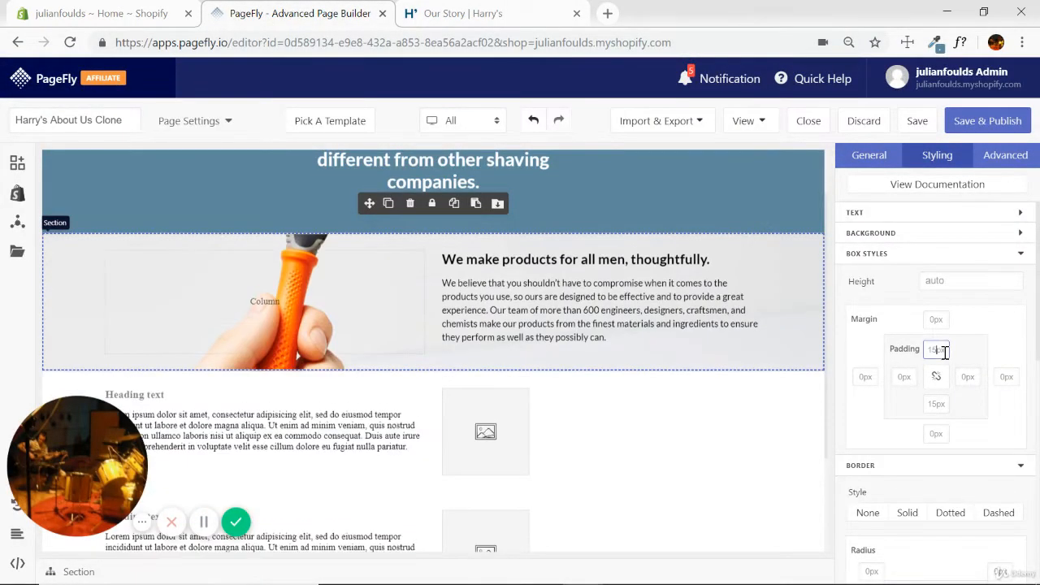
pyautogui.write('25%')
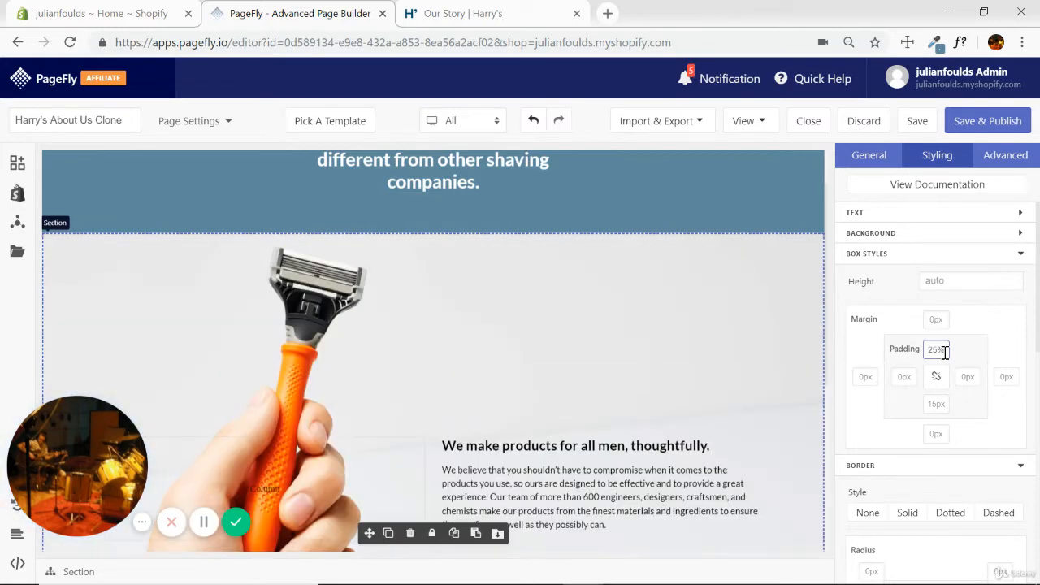
pyautogui.press('BackSpace')
pyautogui.press('BackSpace')
pyautogui.press('BackSpace')
pyautogui.write('28%')
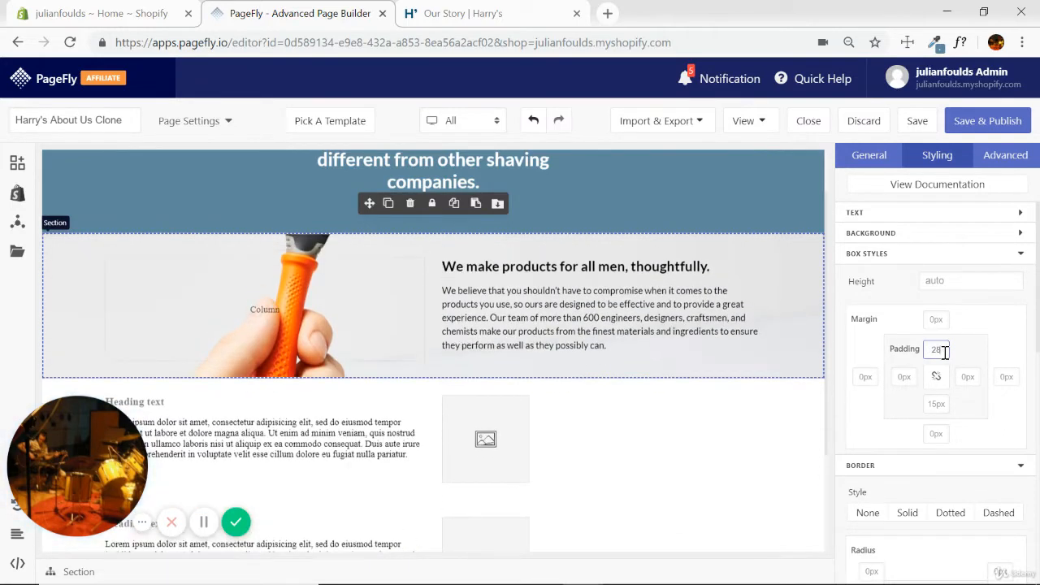
# Try a top padding of 30% on the razor section and check the resulting layout.
pyautogui.press('BackSpace')
pyautogui.press('BackSpace')
pyautogui.press('BackSpace')
pyautogui.write('30')
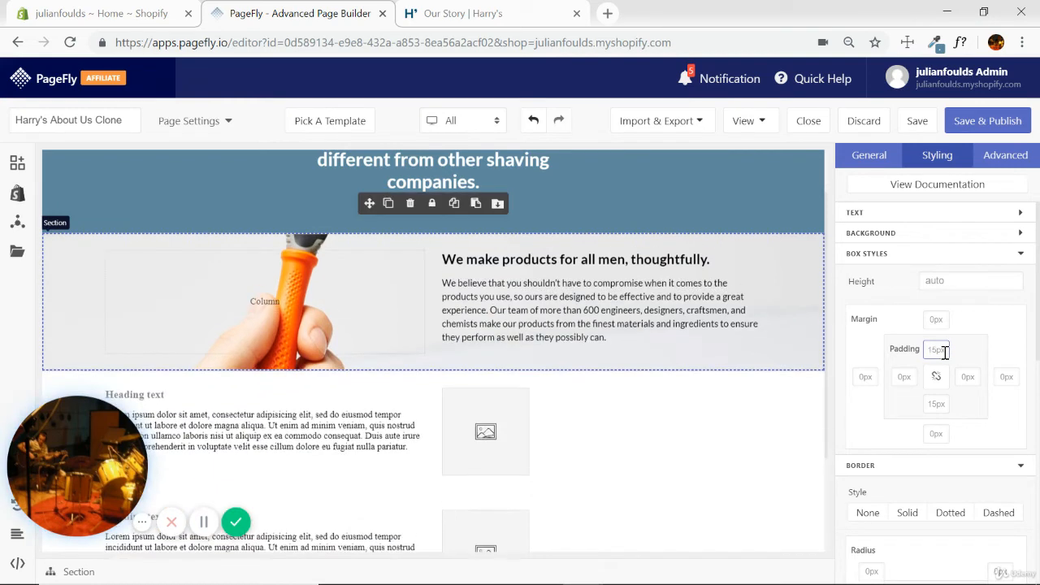
pyautogui.write('%')
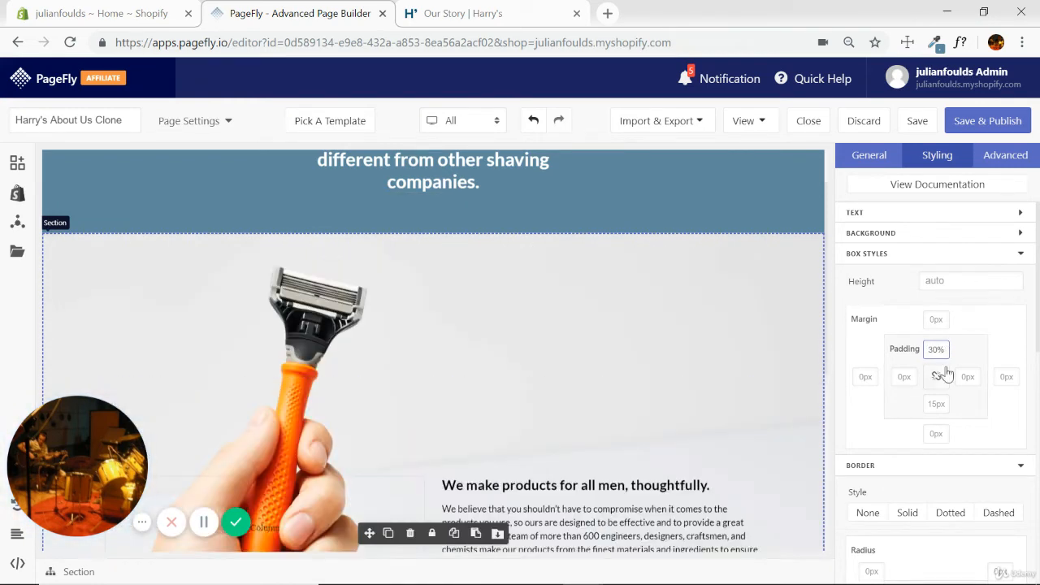
pyautogui.scroll(-3, 530, 259)
pyautogui.scroll(2, 757, 328)
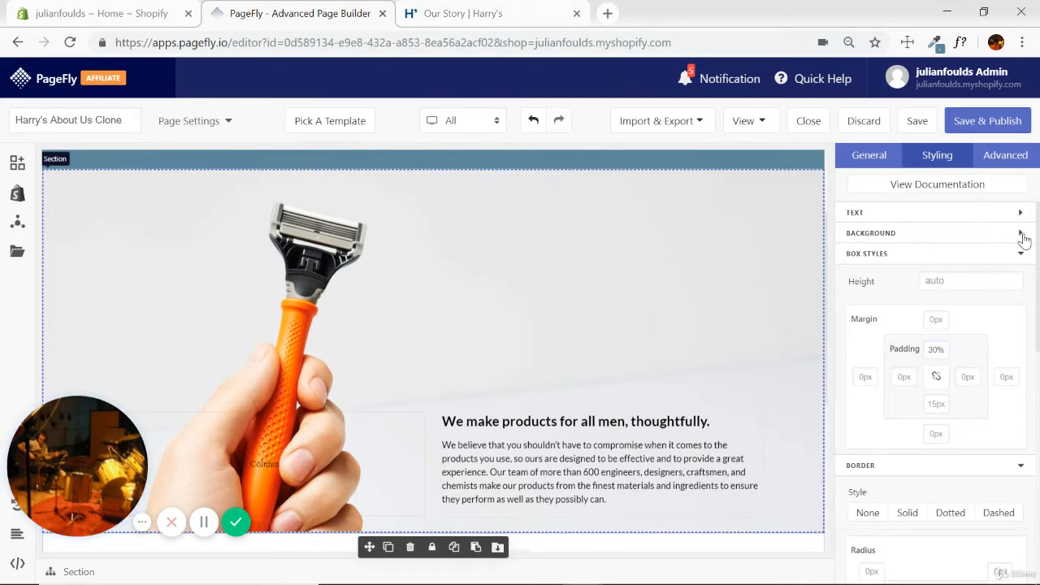
pyautogui.click(1019, 234)
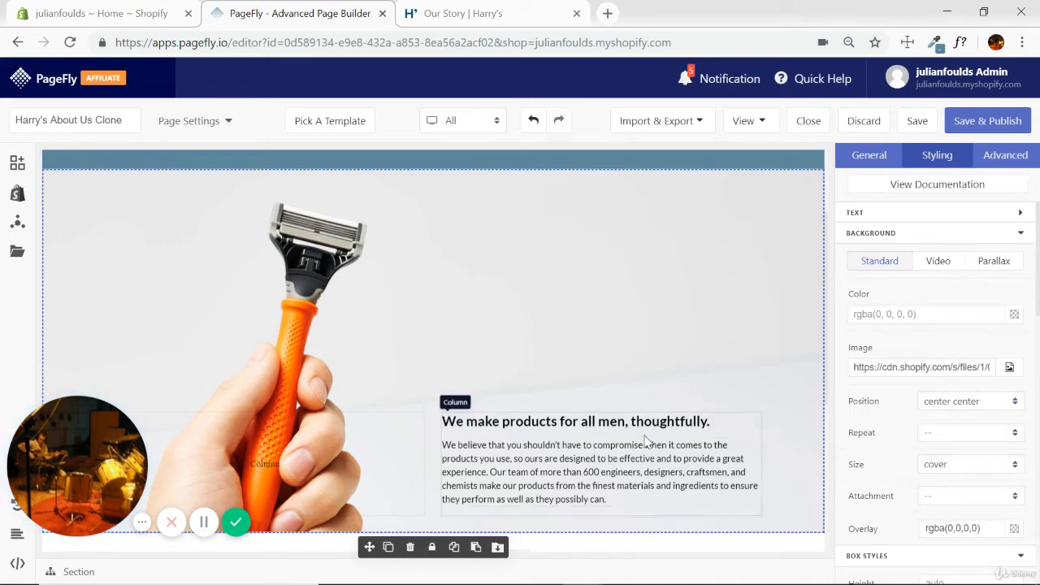
pyautogui.click(437, 449)
pyautogui.scroll(-2, 782, 342)
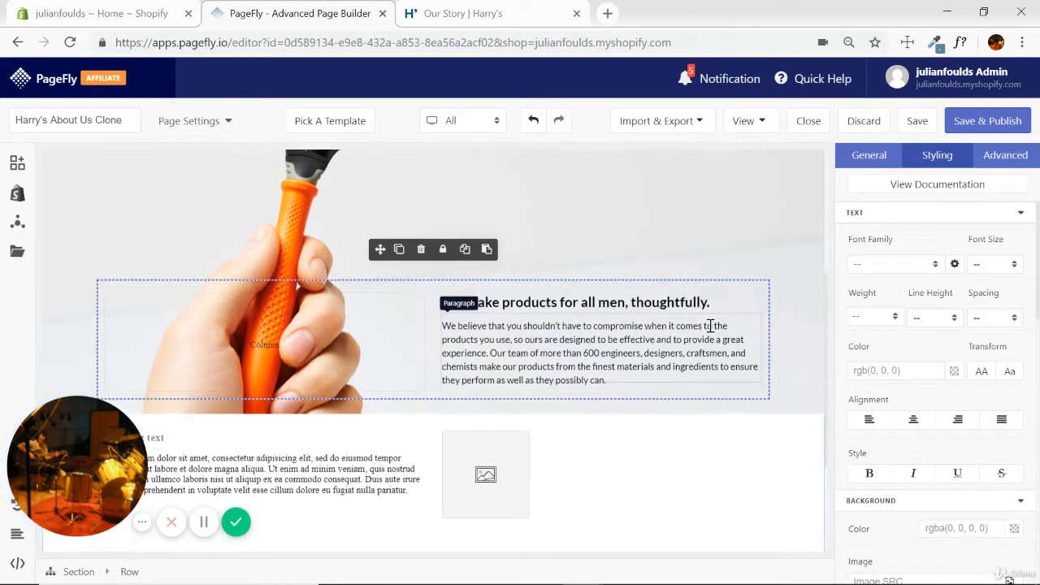
pyautogui.scroll(2, 552, 255)
pyautogui.scroll(-1, 429, 314)
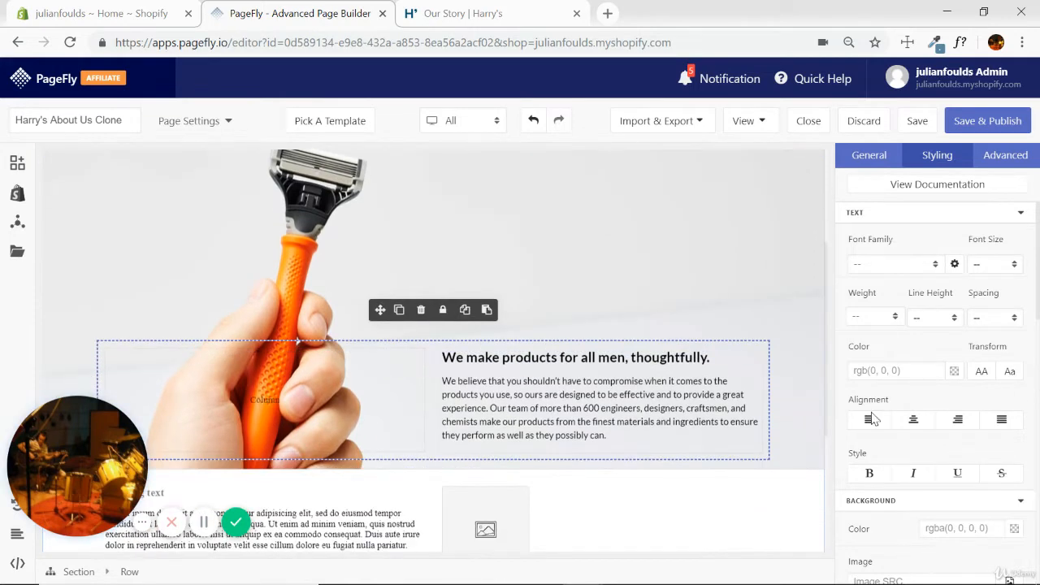
# Set the razor section's bottom padding to 20% and review the section.
pyautogui.click(799, 403)
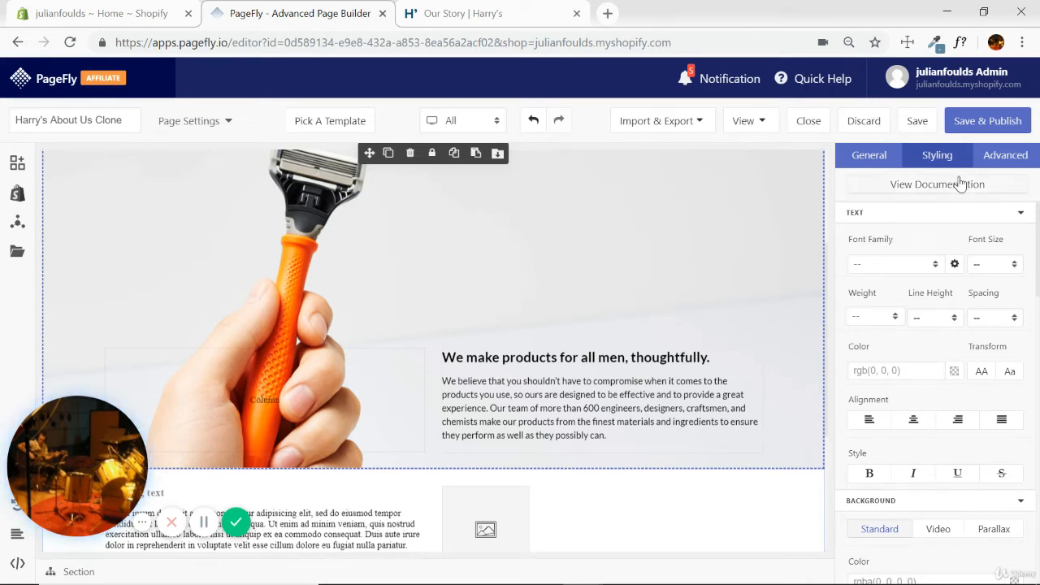
pyautogui.click(1021, 212)
pyautogui.click(1022, 233)
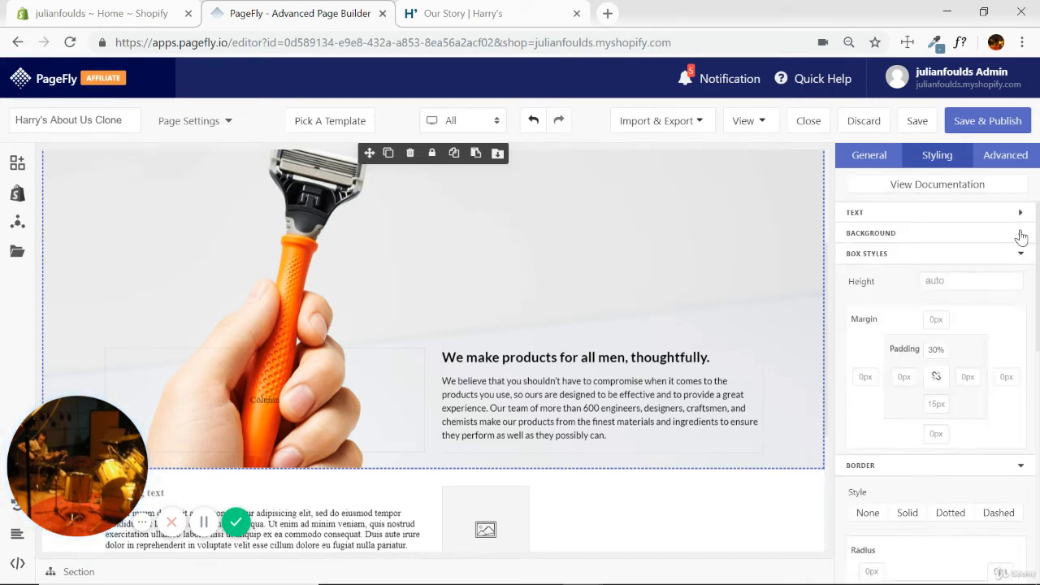
pyautogui.write('20%')
pyautogui.scroll(3, 448, 290)
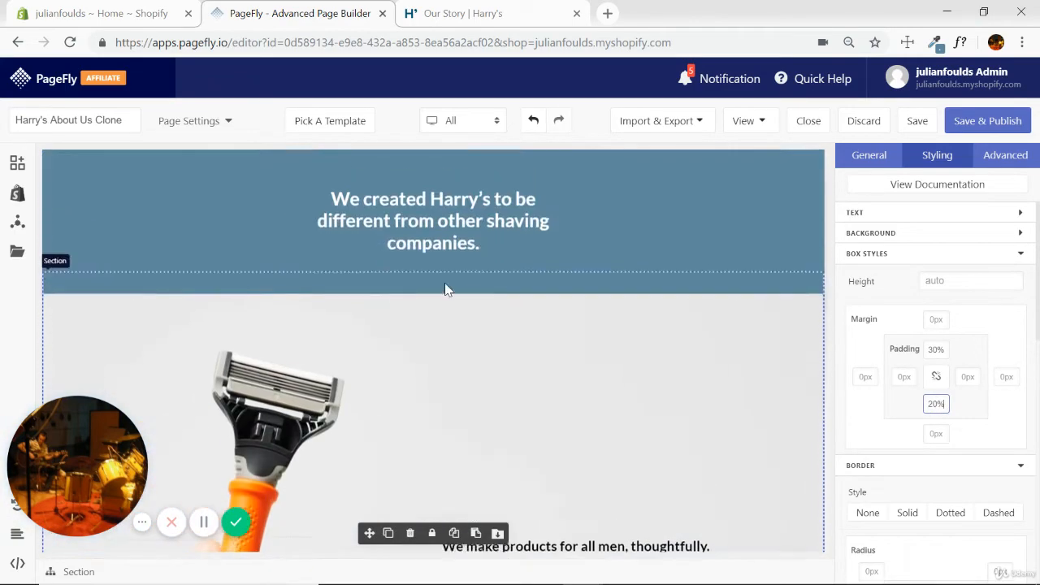
pyautogui.scroll(-8, 573, 281)
pyautogui.scroll(3, 585, 286)
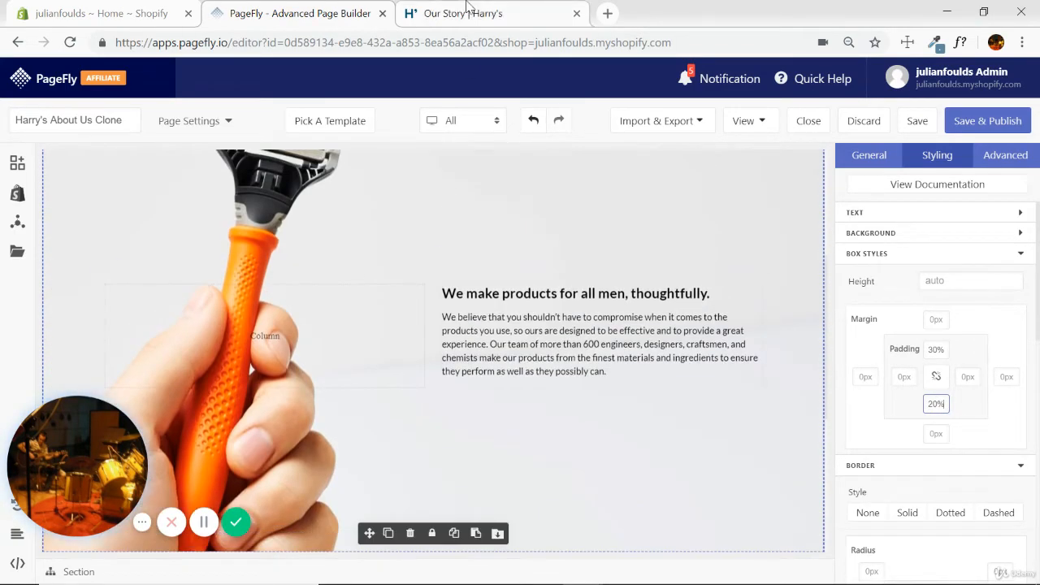
# Compare the space above and below the razor text on the Harry's Our Story page with the PageFly section.
pyautogui.click(464, 13)
pyautogui.scroll(-4, 764, 219)
pyautogui.scroll(2, 762, 231)
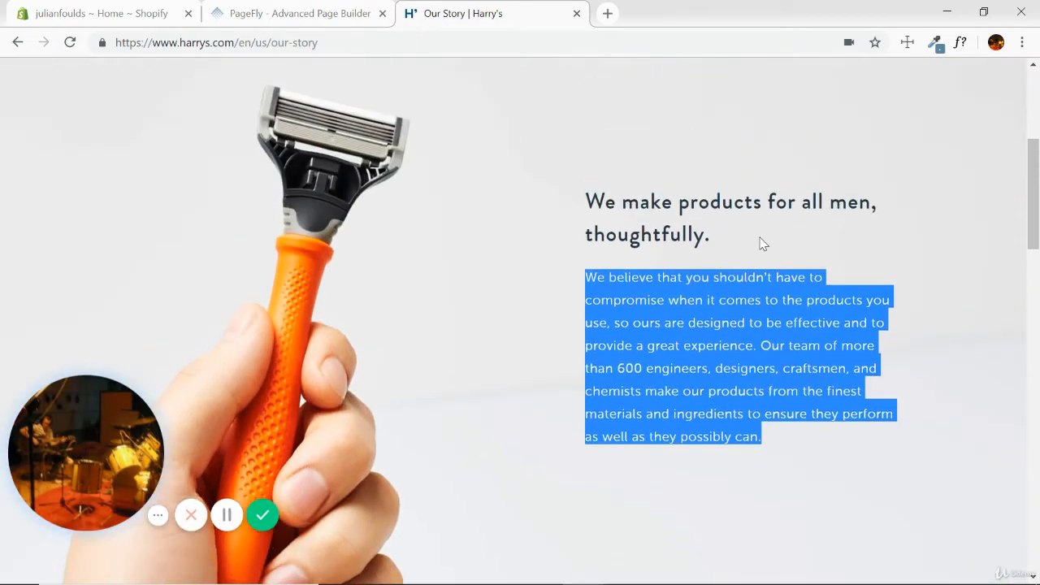
pyautogui.click(301, 13)
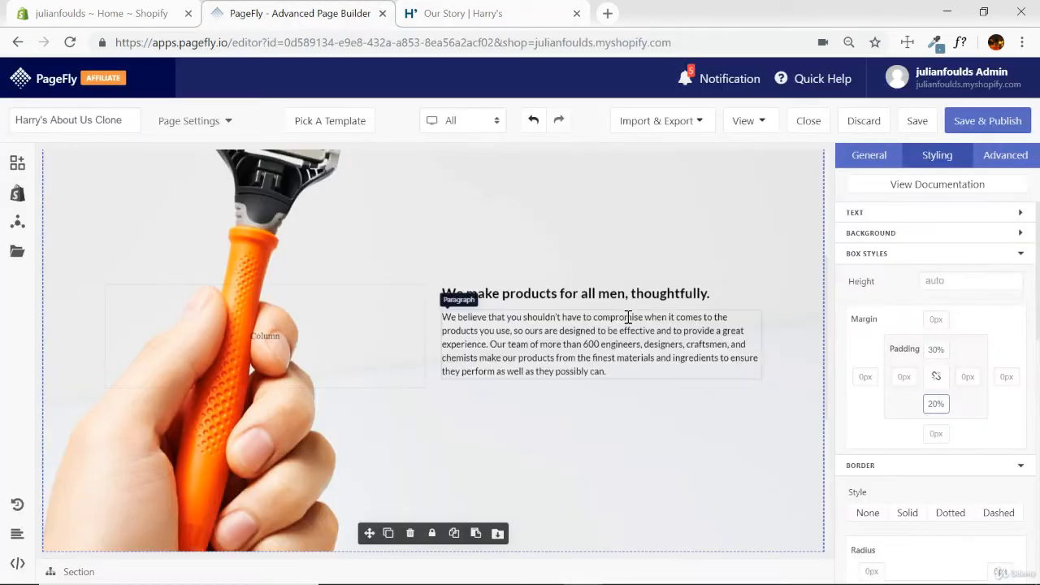
pyautogui.scroll(1, 628, 321)
pyautogui.scroll(-2, 675, 341)
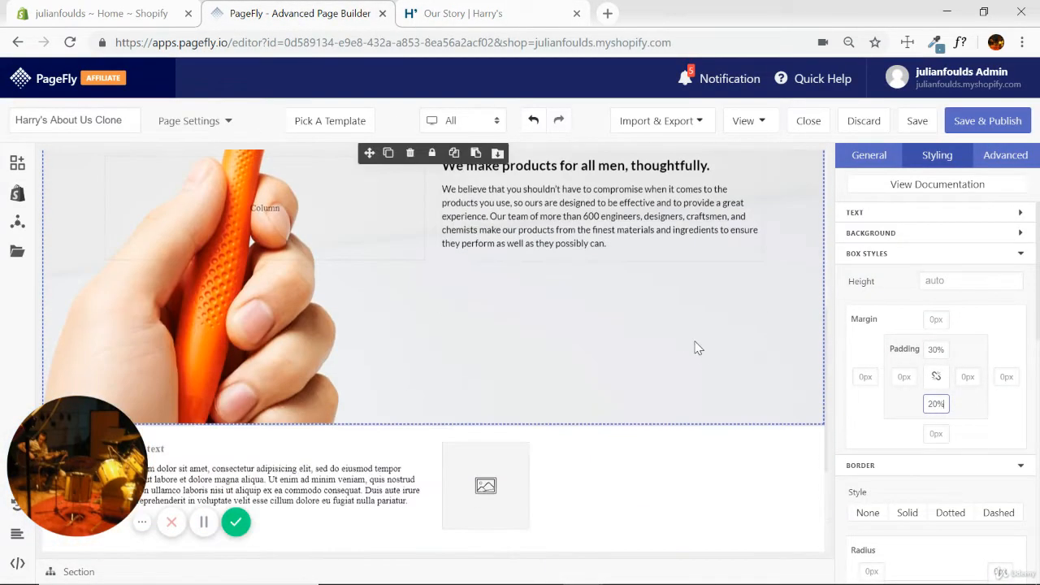
pyautogui.scroll(3, 691, 349)
pyautogui.scroll(1, 699, 349)
pyautogui.scroll(-3, 700, 348)
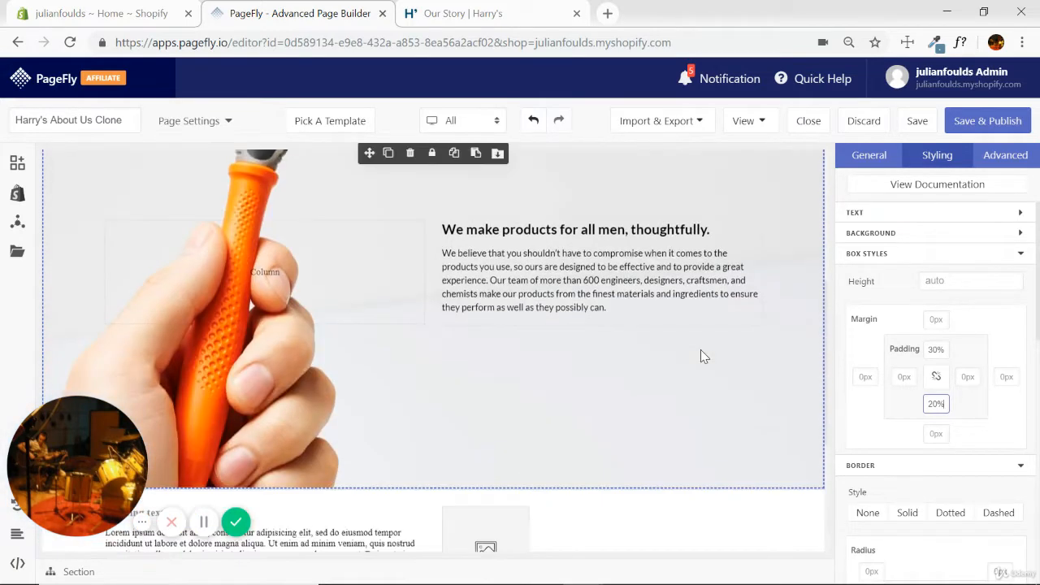
pyautogui.scroll(1, 700, 349)
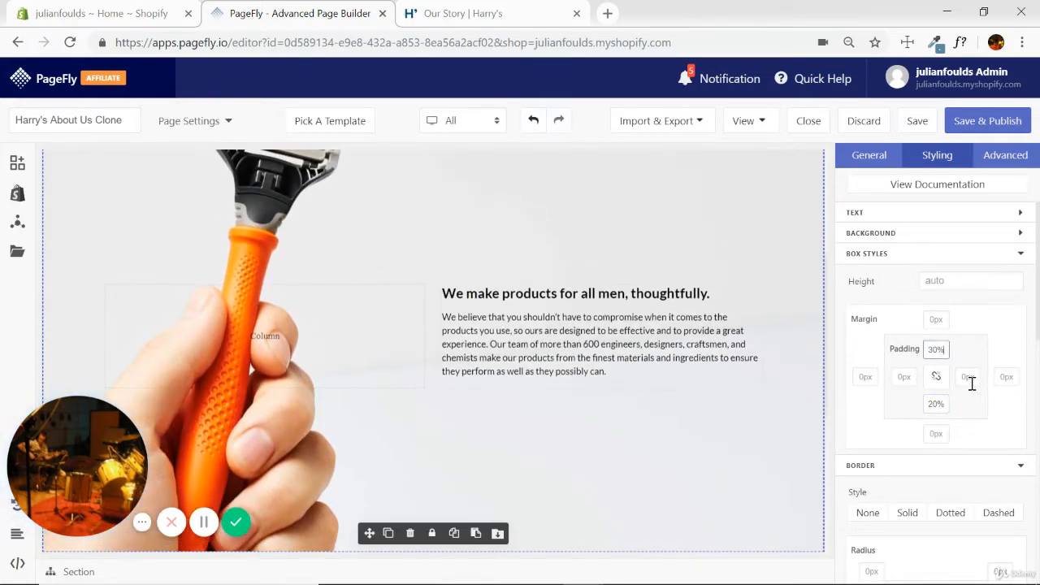
# Set the razor section's top padding to 20% and check the spacing around the text.
pyautogui.press('BackSpace')
pyautogui.press('BackSpace')
pyautogui.press('BackSpace')
pyautogui.write('20%')
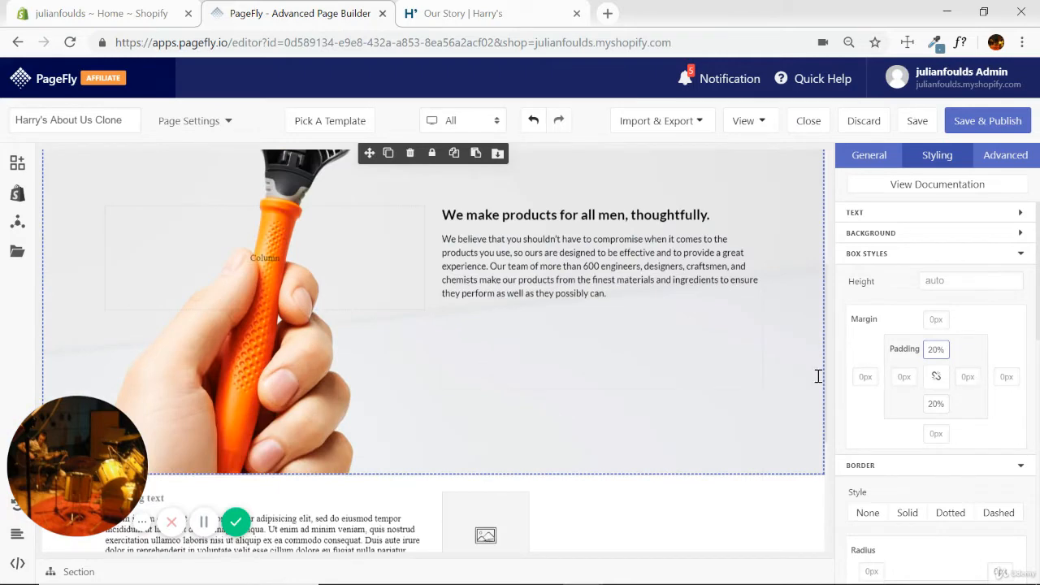
pyautogui.scroll(2, 703, 327)
pyautogui.scroll(-2, 739, 278)
pyautogui.scroll(1, 741, 292)
pyautogui.scroll(-1, 748, 283)
pyautogui.scroll(-1, 749, 284)
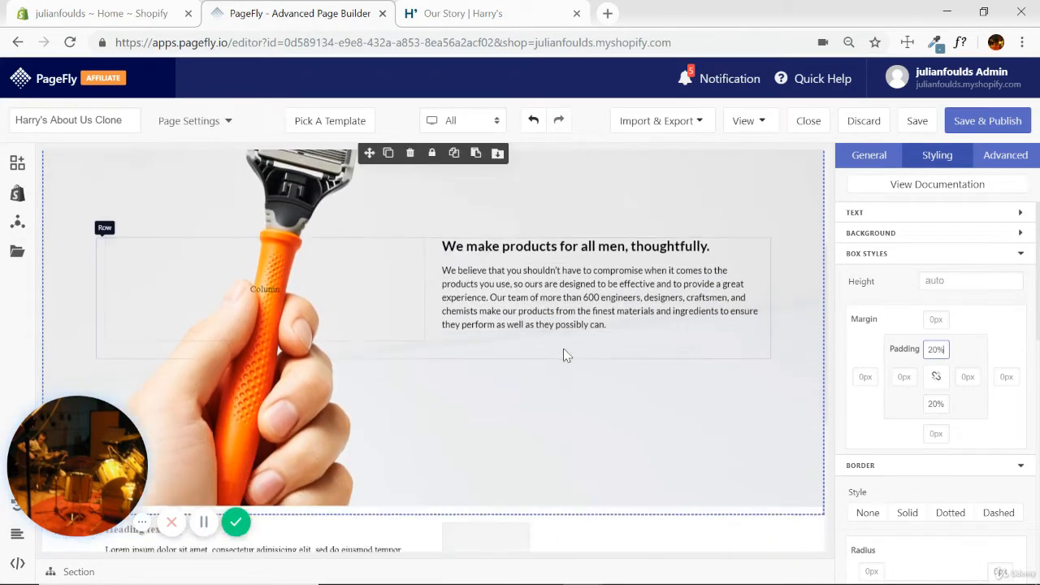
# Compare the razor image's cropping and the text block's width and placement between the Harry's page and PageFly.
pyautogui.click(499, 7)
pyautogui.scroll(-3, 565, 221)
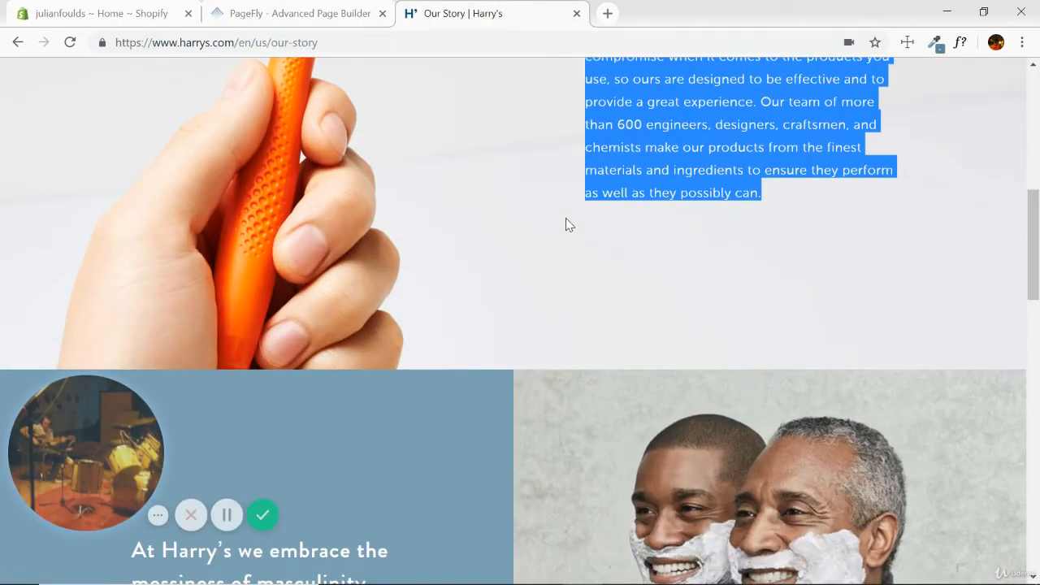
pyautogui.scroll(4, 536, 281)
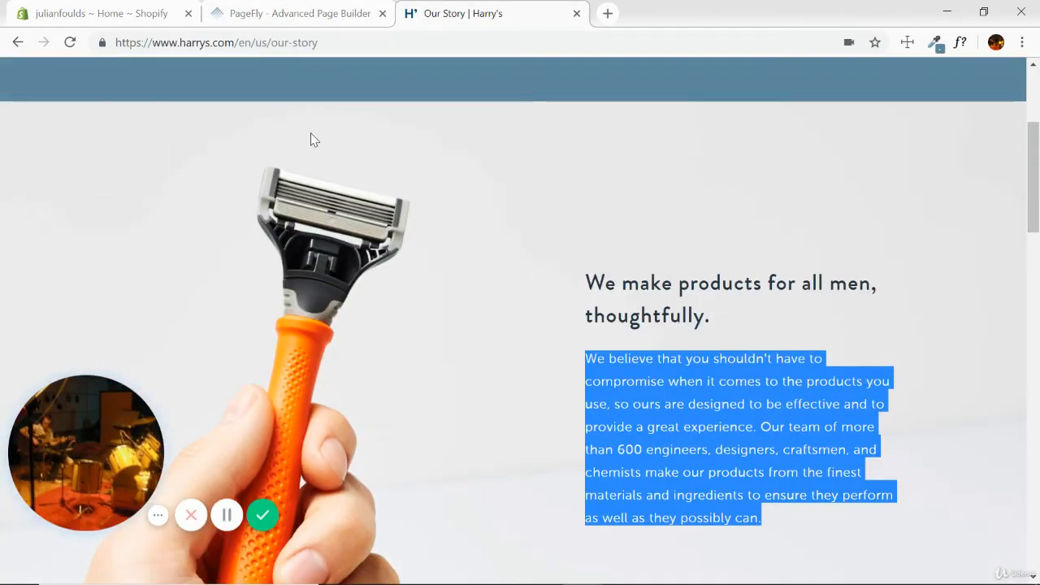
pyautogui.scroll(-4, 501, 188)
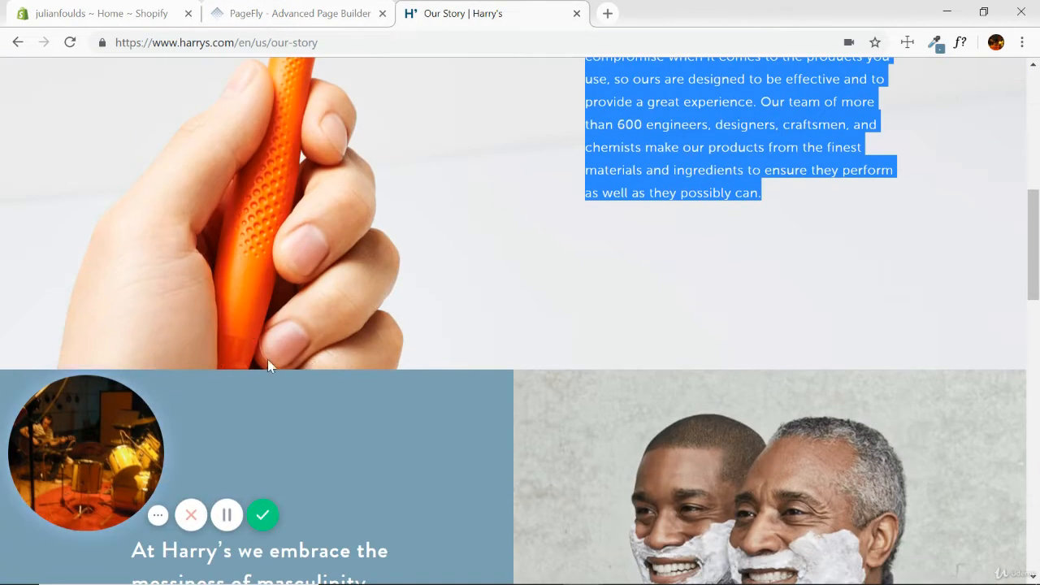
pyautogui.scroll(3, 490, 252)
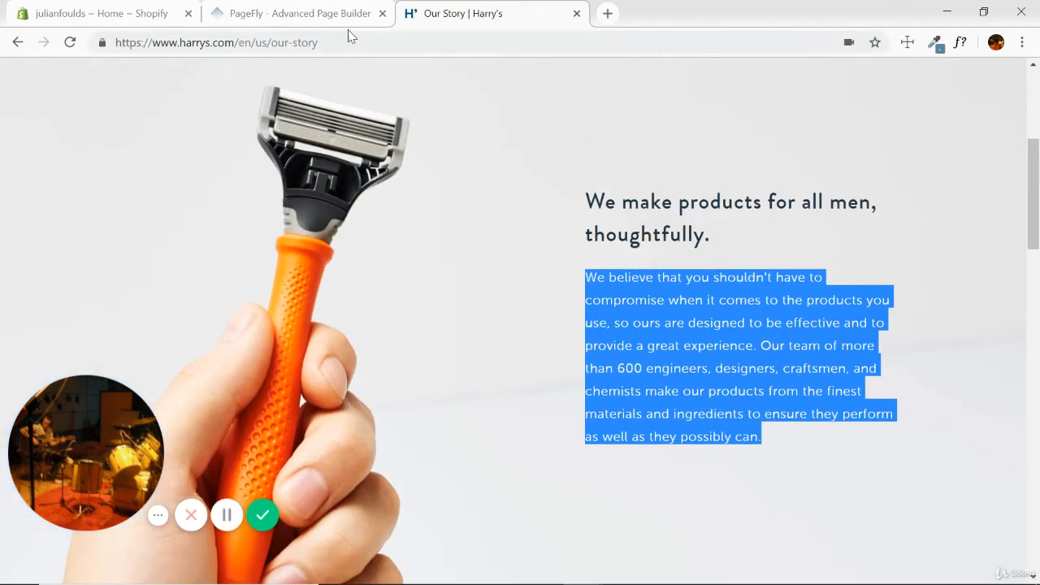
pyautogui.click(299, 14)
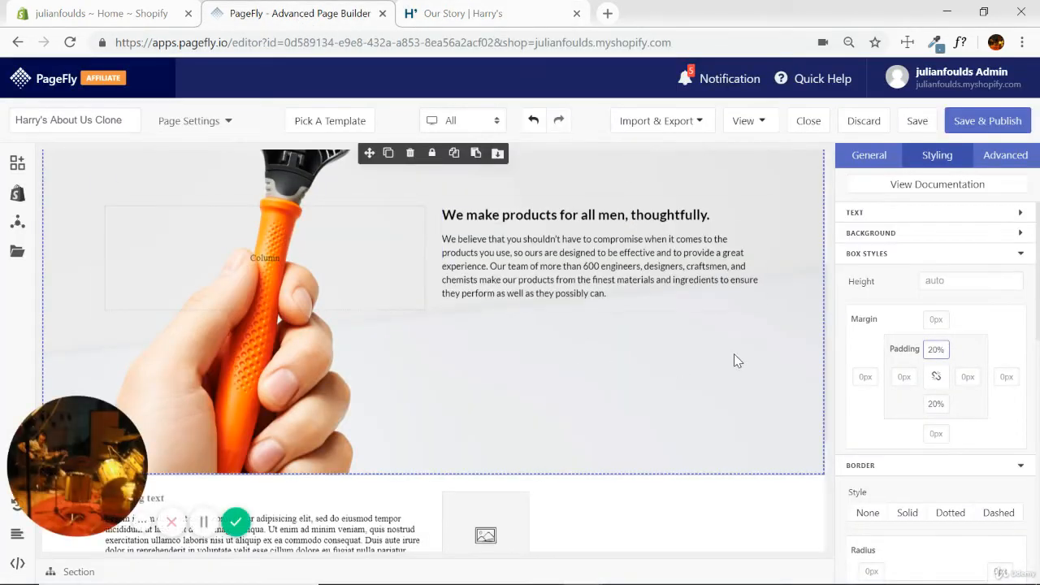
pyautogui.scroll(2, 734, 355)
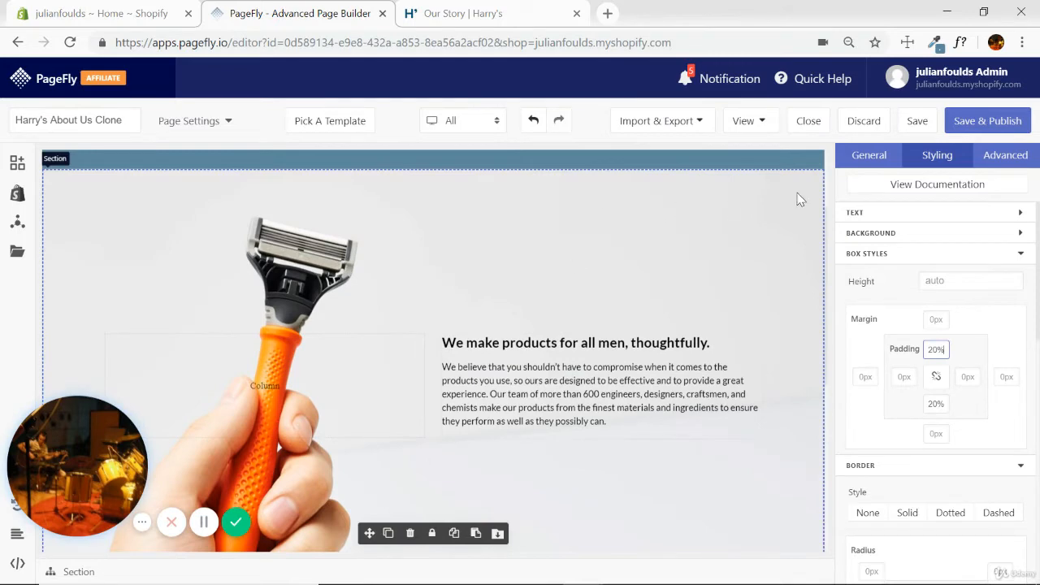
pyautogui.scroll(-2, 605, 256)
pyautogui.scroll(2, 529, 251)
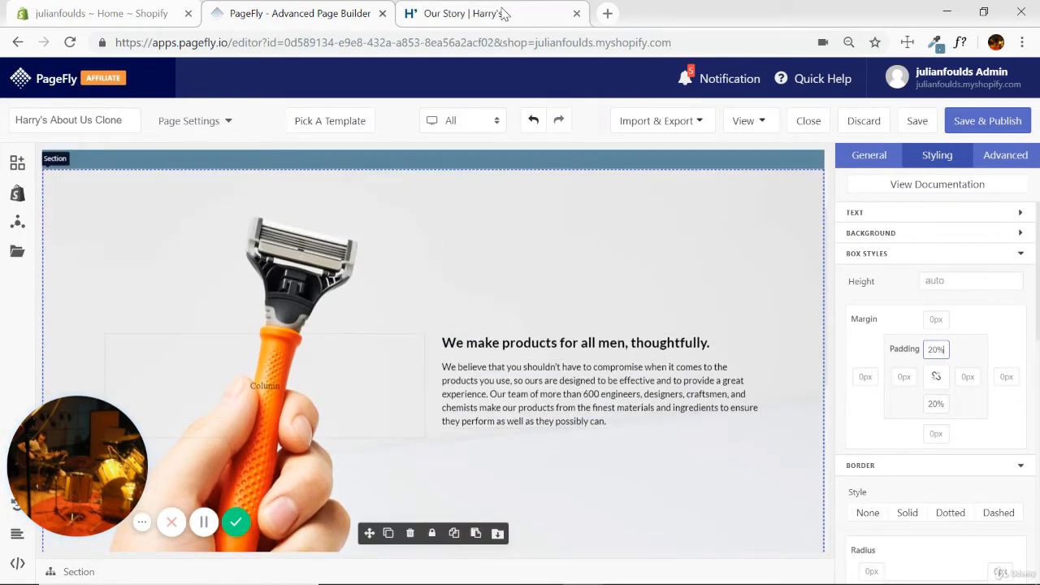
pyautogui.click(503, 13)
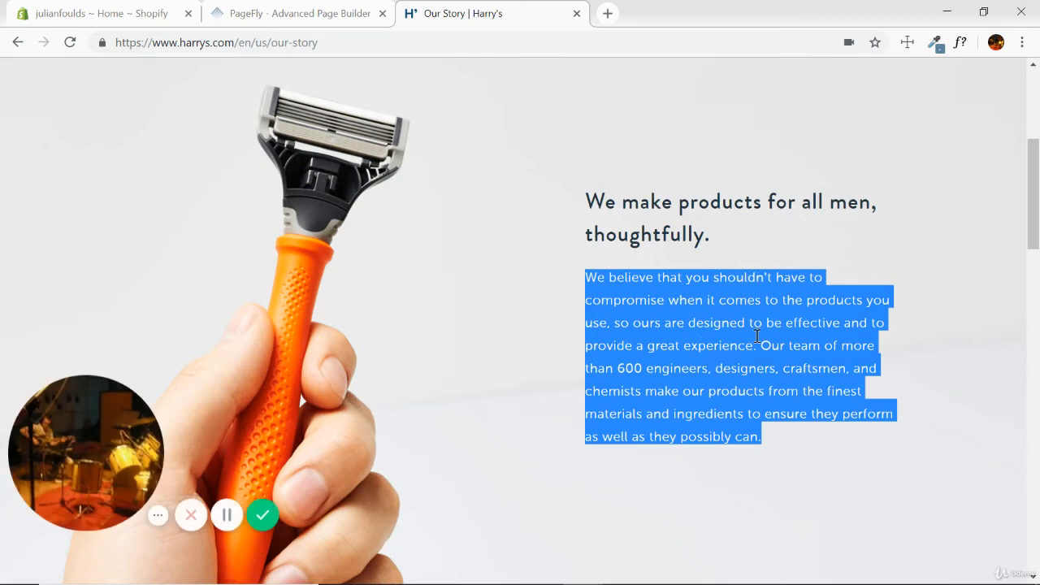
pyautogui.click(666, 348)
pyautogui.click(348, 17)
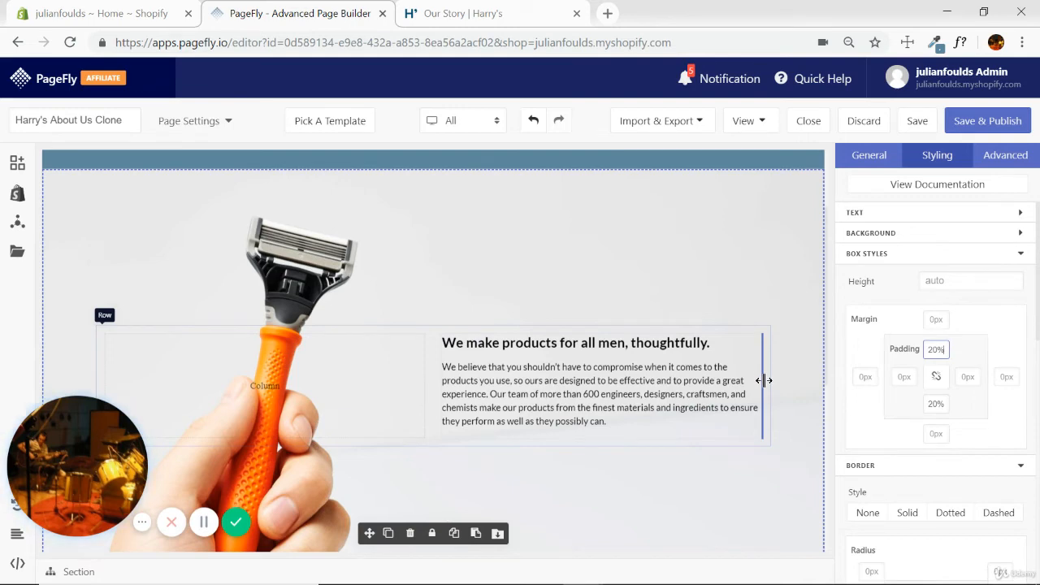
# Widen the razor section's empty column and narrow the text column, leaving free space beyond the text as on the Harry's page.
pyautogui.moveTo(761, 387); pyautogui.dragTo(704, 385)
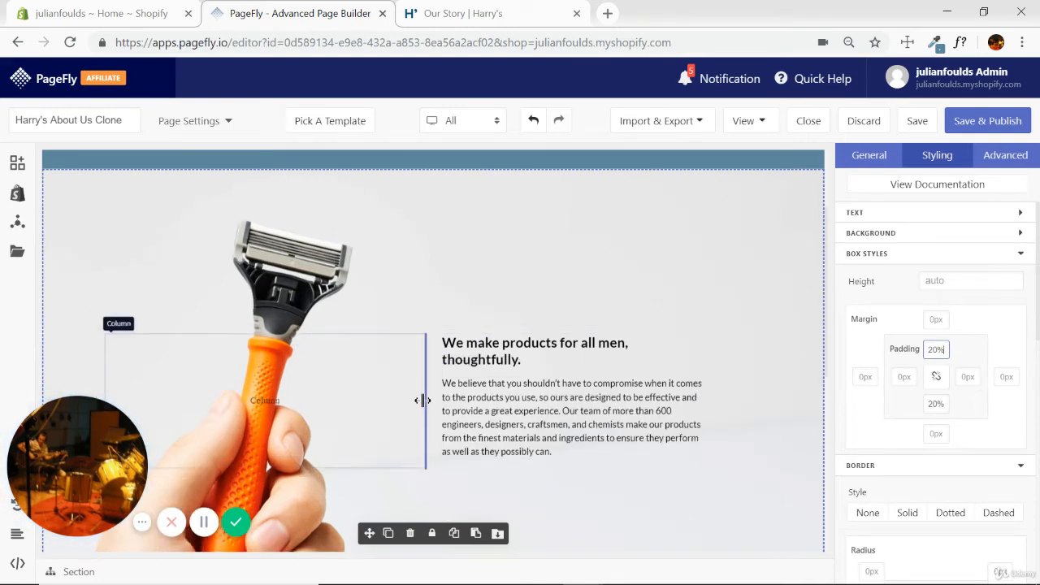
pyautogui.moveTo(422, 398); pyautogui.dragTo(485, 396)
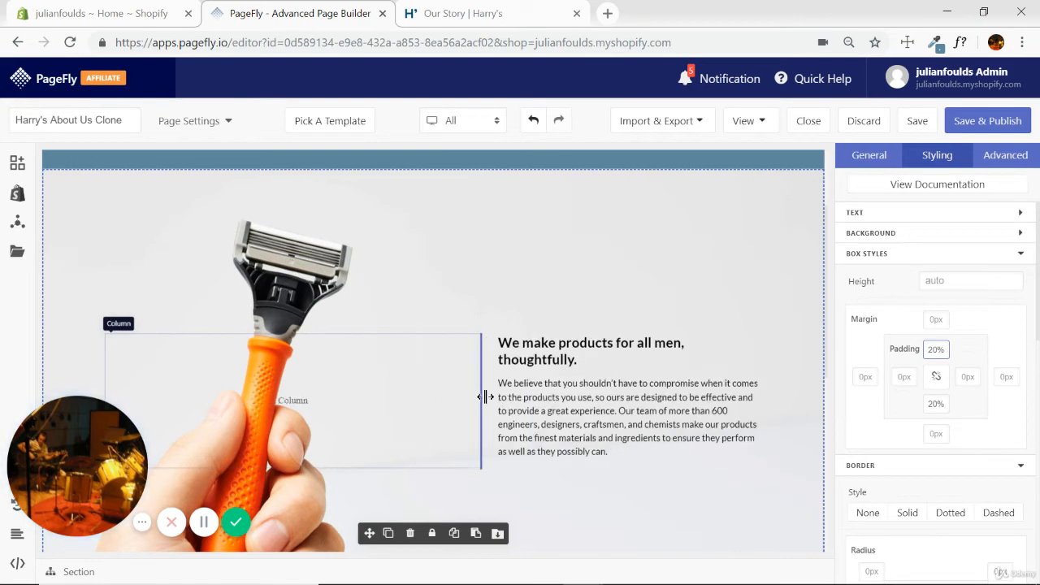
pyautogui.moveTo(762, 398); pyautogui.dragTo(705, 398)
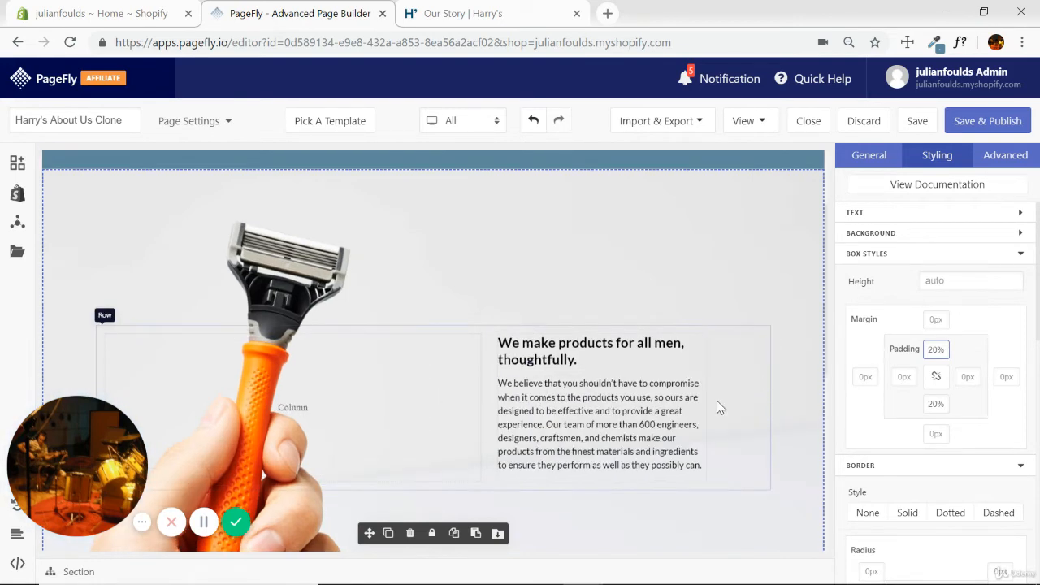
pyautogui.scroll(-5, 773, 352)
pyautogui.scroll(4, 792, 333)
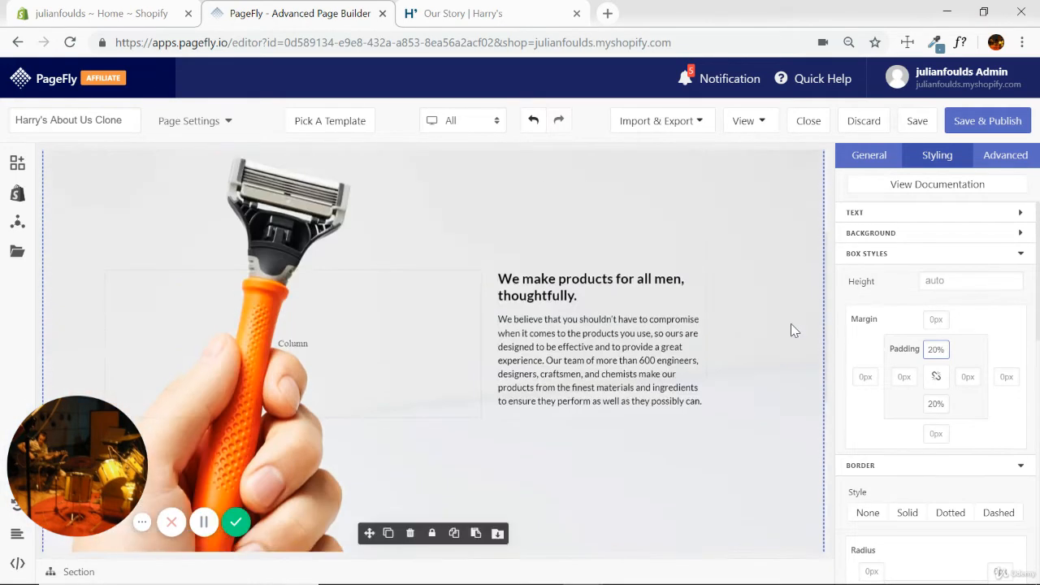
# Check the paragraph's line spacing on the Harry's page and set the razor paragraph's line height to Double in PageFly.
pyautogui.click(769, 283)
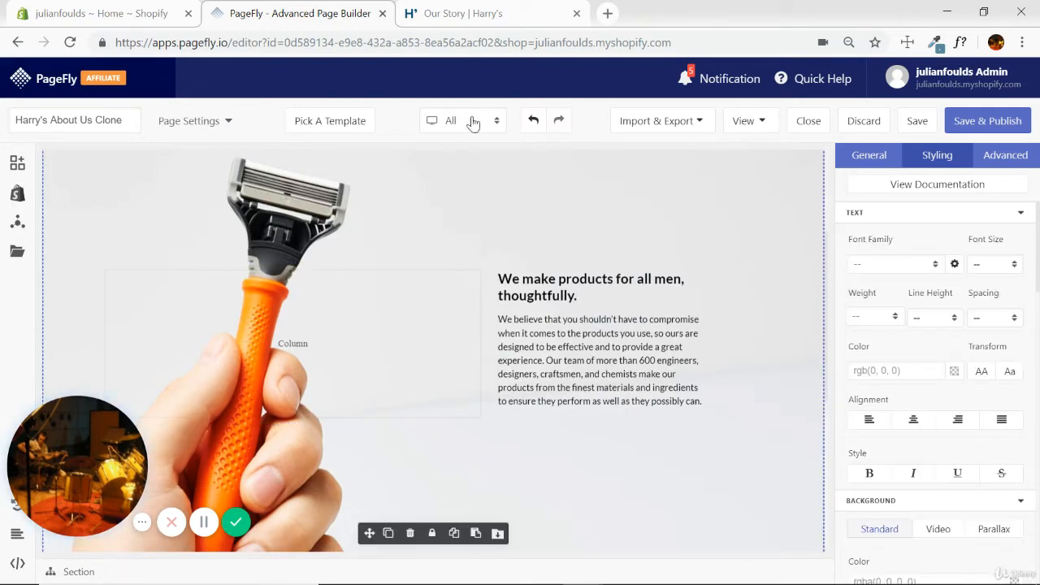
pyautogui.click(462, 14)
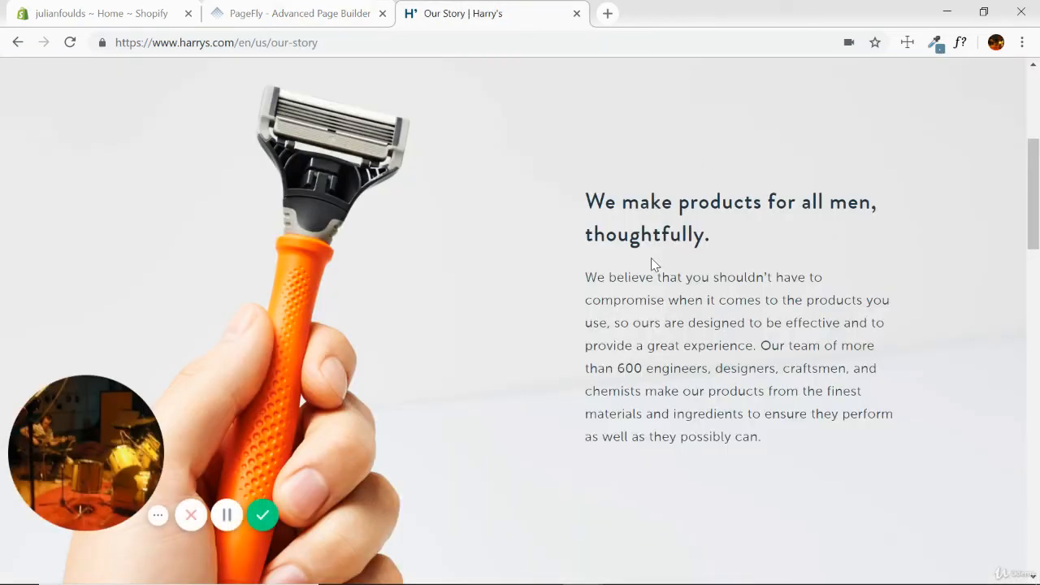
pyautogui.click(293, 13)
pyautogui.scroll(-1, 775, 313)
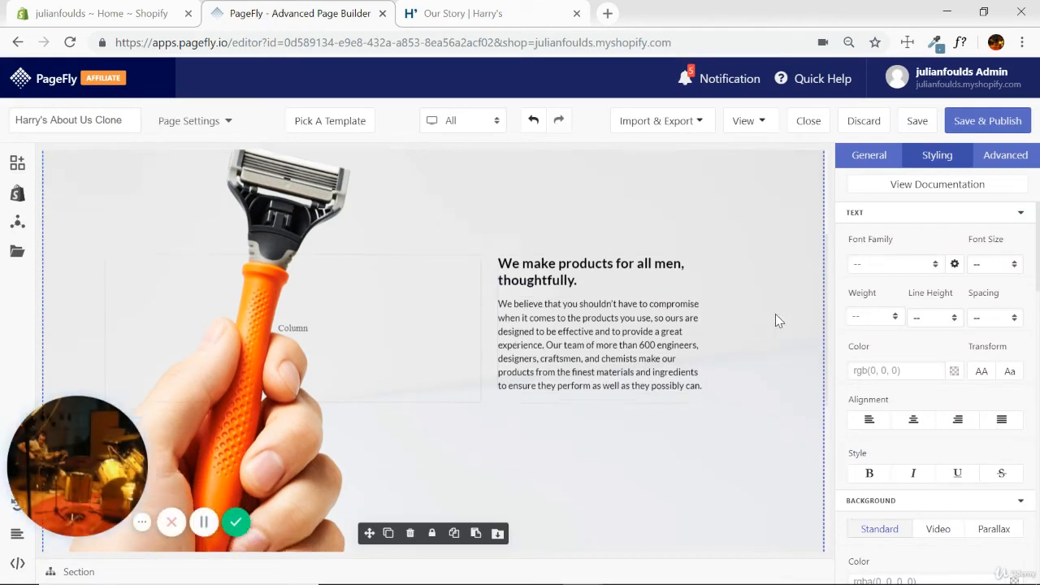
pyautogui.click(589, 302)
pyautogui.click(958, 321)
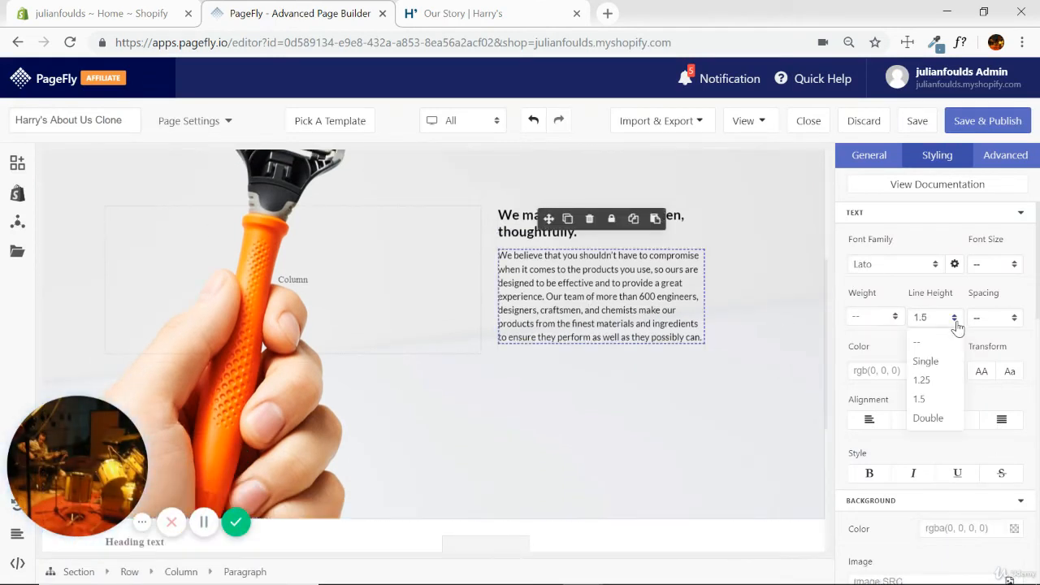
pyautogui.click(928, 418)
pyautogui.click(764, 272)
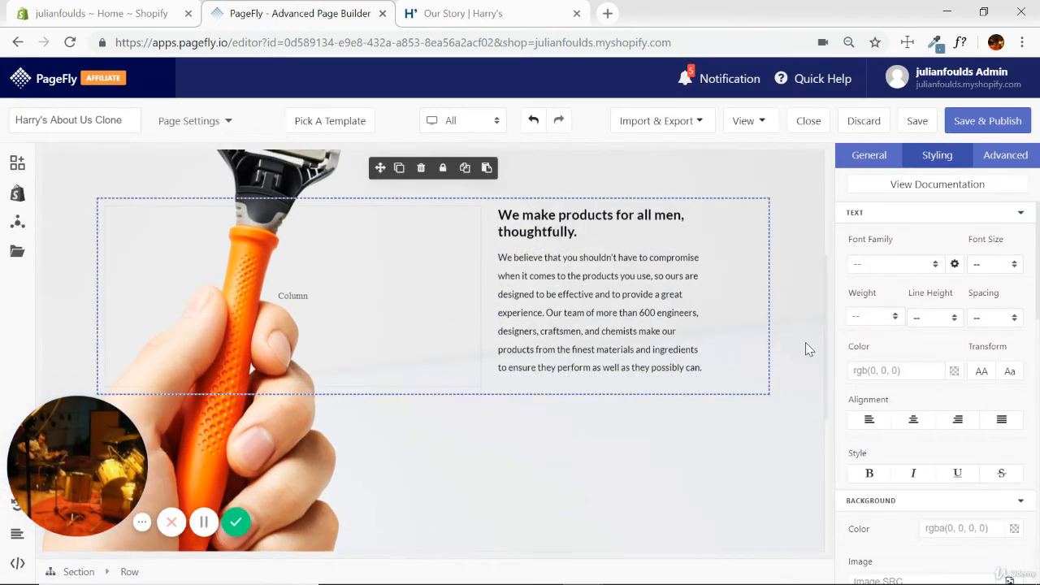
# Compare the paragraph's line wrapping with the Harry's page and break the line after "shouldn't have to" in the PageFly razor paragraph.
pyautogui.click(817, 318)
pyautogui.click(512, 24)
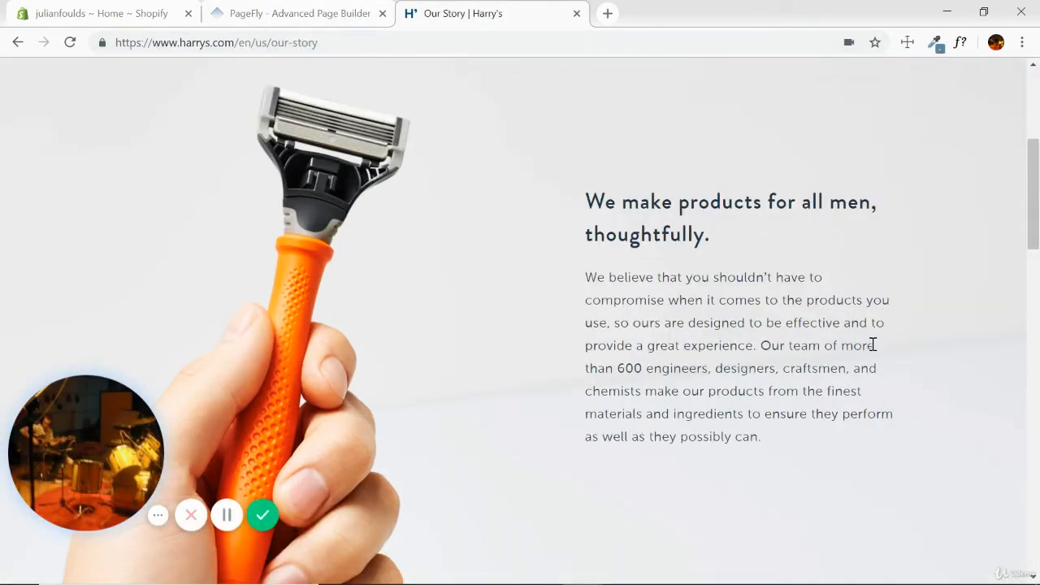
pyautogui.click(357, 14)
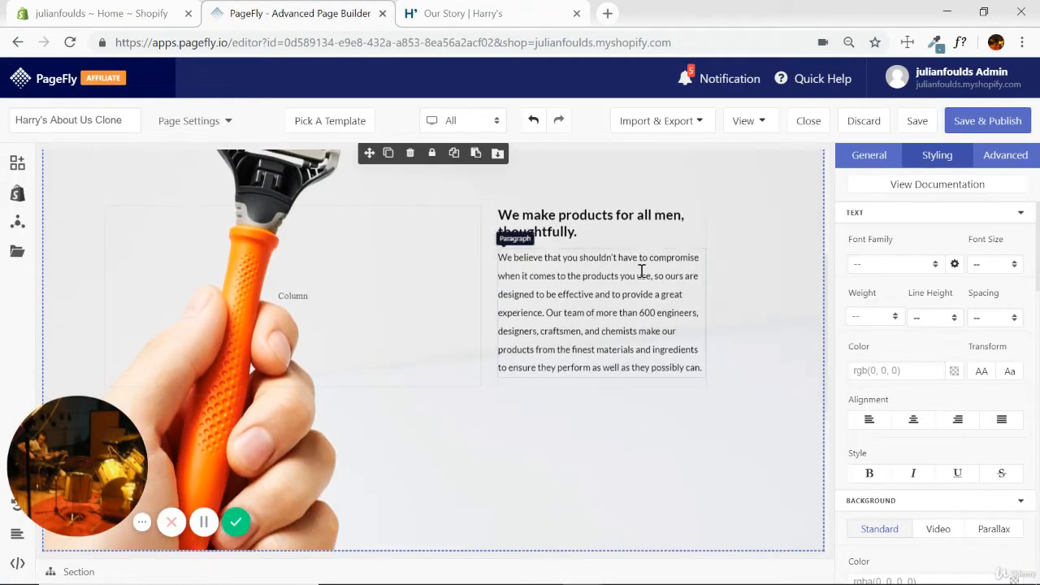
pyautogui.click(512, 18)
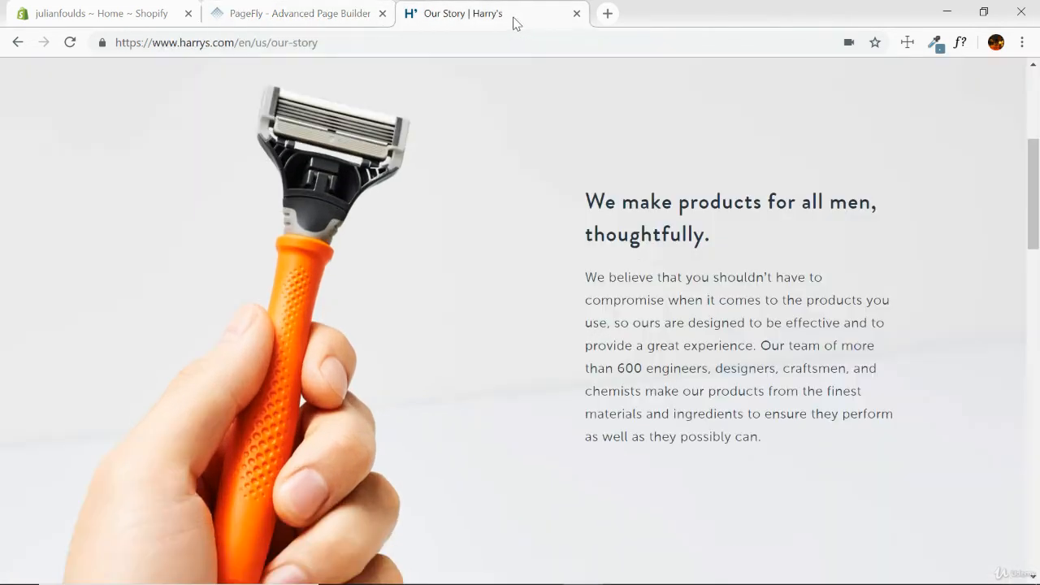
pyautogui.click(349, 14)
pyautogui.click(643, 262)
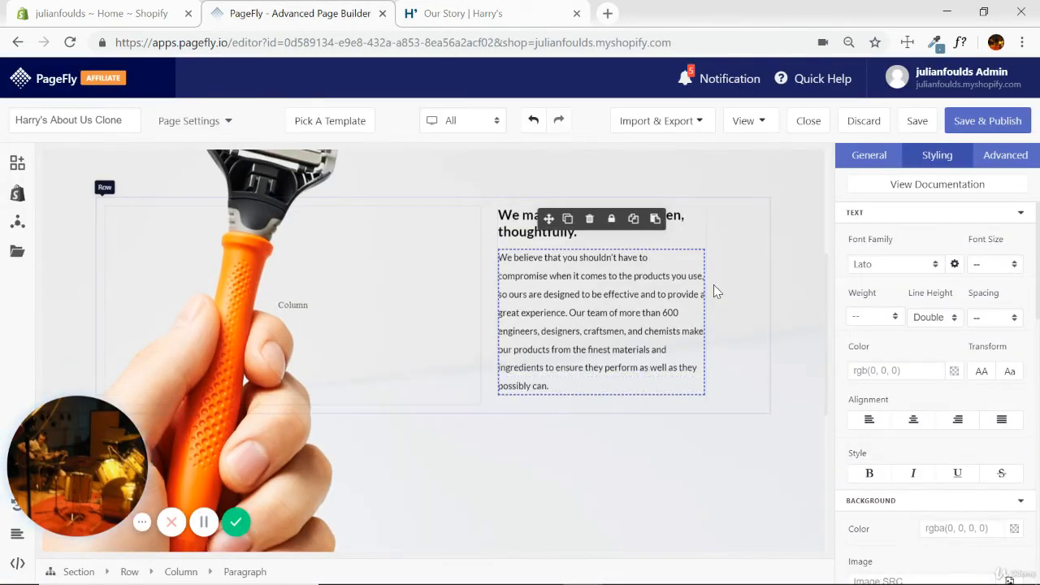
# Inspect the razor section in PageFly, checking the image's framing and the spacing above and below the text.
pyautogui.scroll(5, 778, 353)
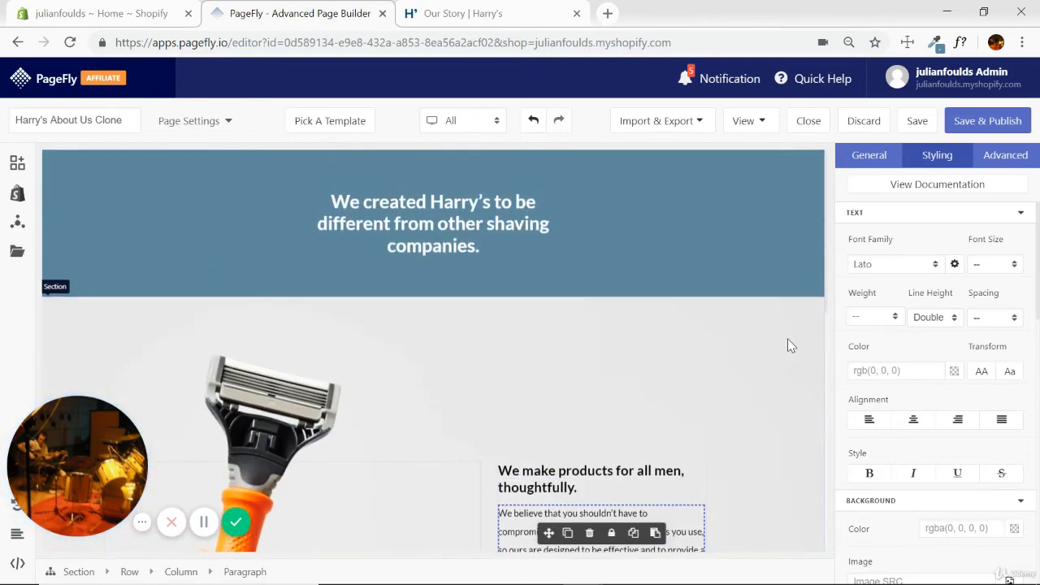
pyautogui.scroll(-10, 777, 349)
pyautogui.scroll(5, 777, 314)
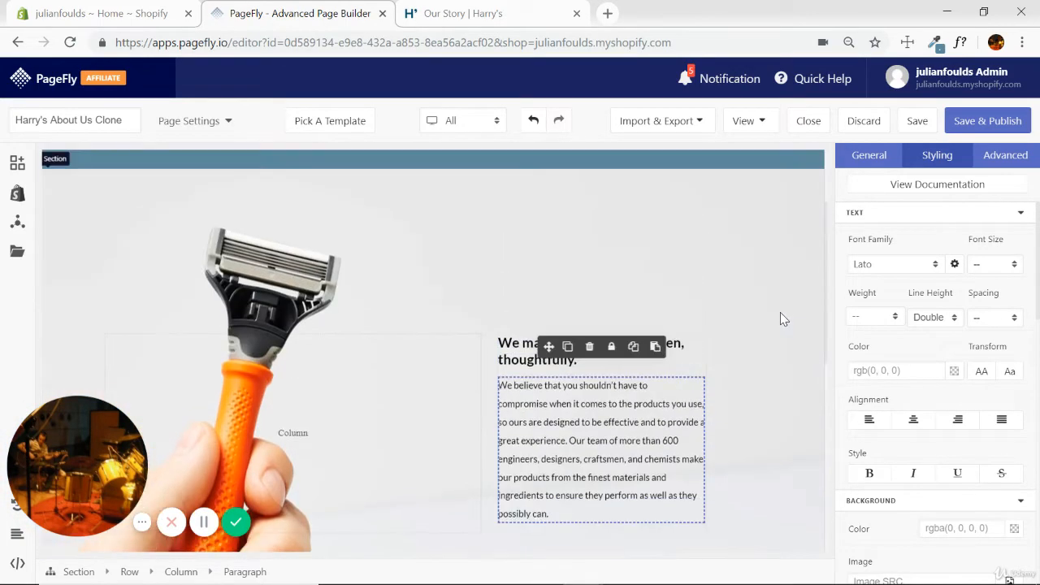
pyautogui.scroll(-2, 779, 286)
pyautogui.click(667, 414)
pyautogui.click(775, 348)
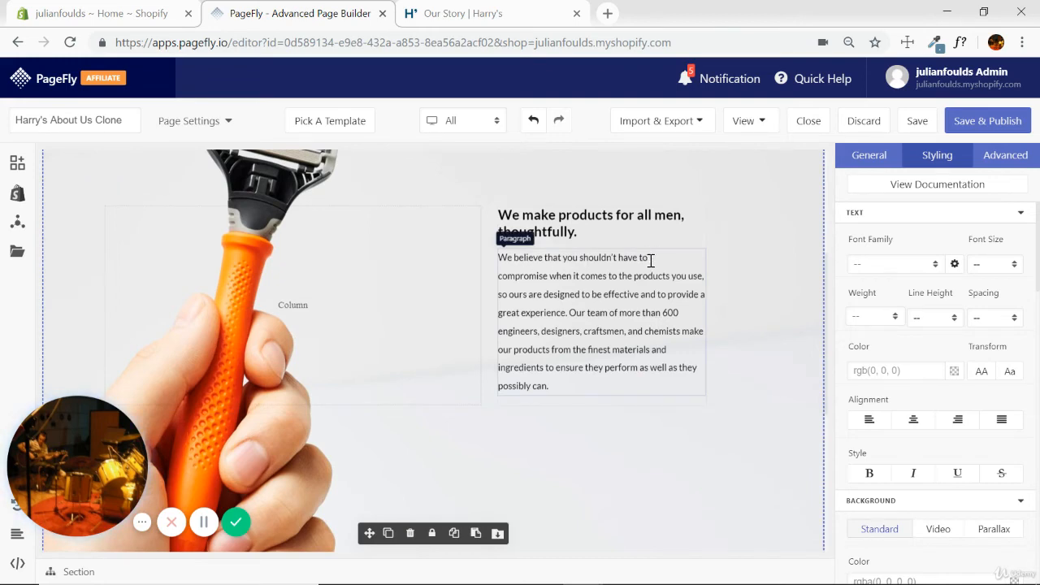
pyautogui.scroll(3, 766, 328)
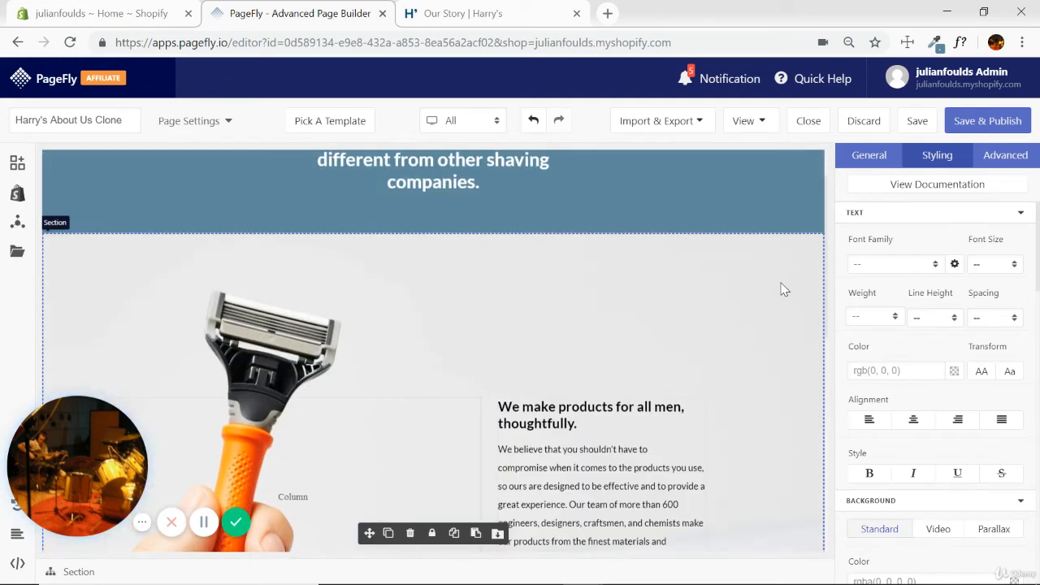
pyautogui.scroll(-3, 781, 306)
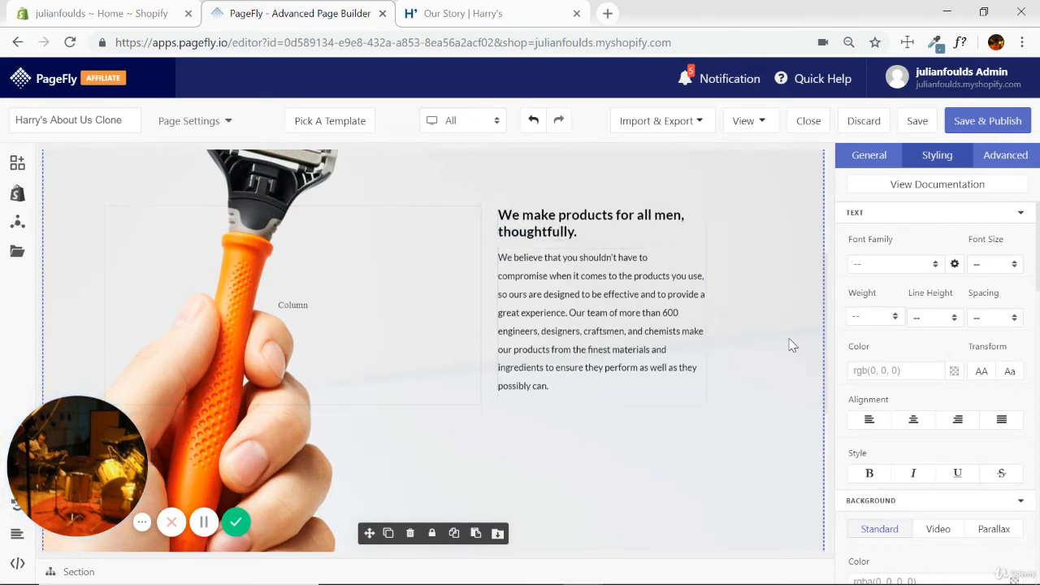
pyautogui.scroll(4, 784, 341)
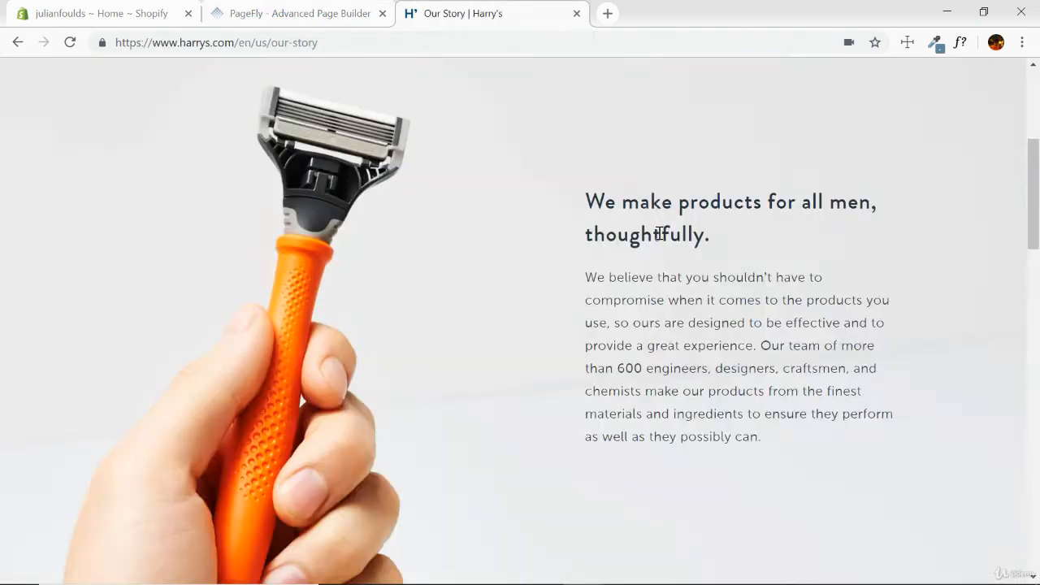
# Examine the razor section and its neighbouring sections on the Harry's page for comparison.
pyautogui.scroll(-5, 715, 285)
pyautogui.scroll(-5, 929, 304)
pyautogui.scroll(7, 870, 332)
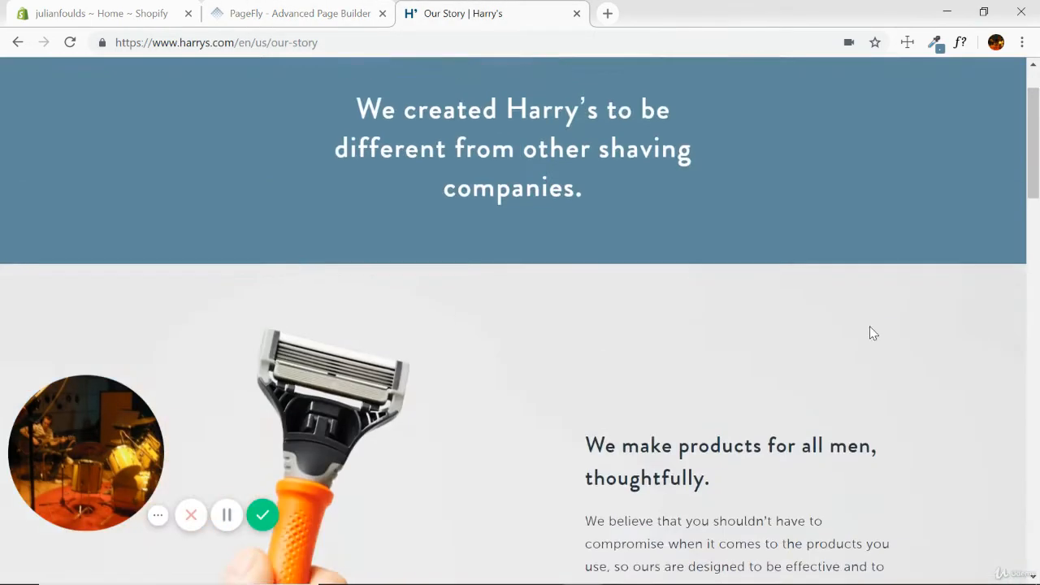
pyautogui.scroll(2, 870, 332)
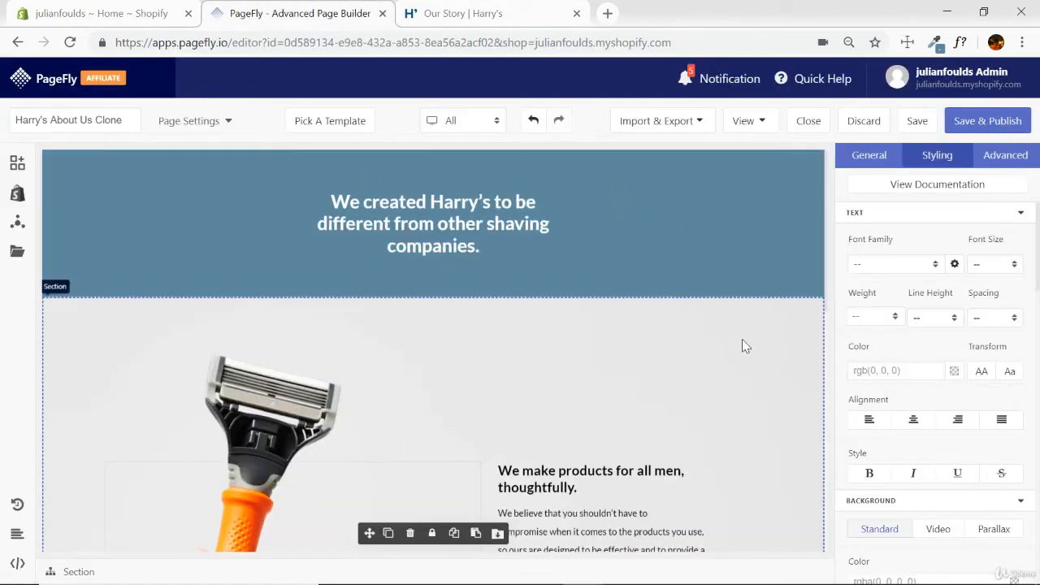
# Fill the first image placeholder below the razor section with the photo of the two men in shaving foam.
pyautogui.scroll(-6, 742, 346)
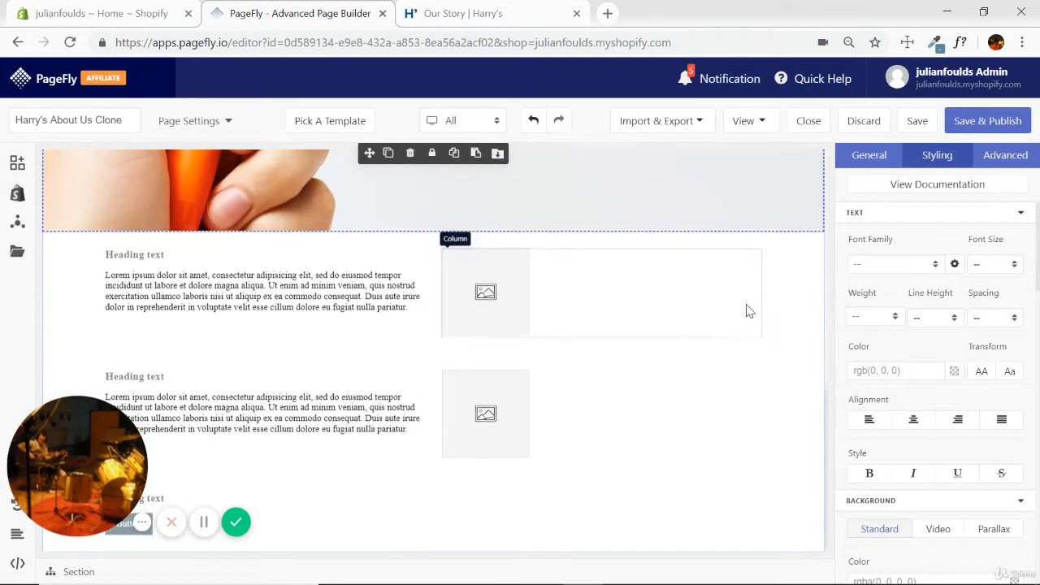
pyautogui.click(488, 296)
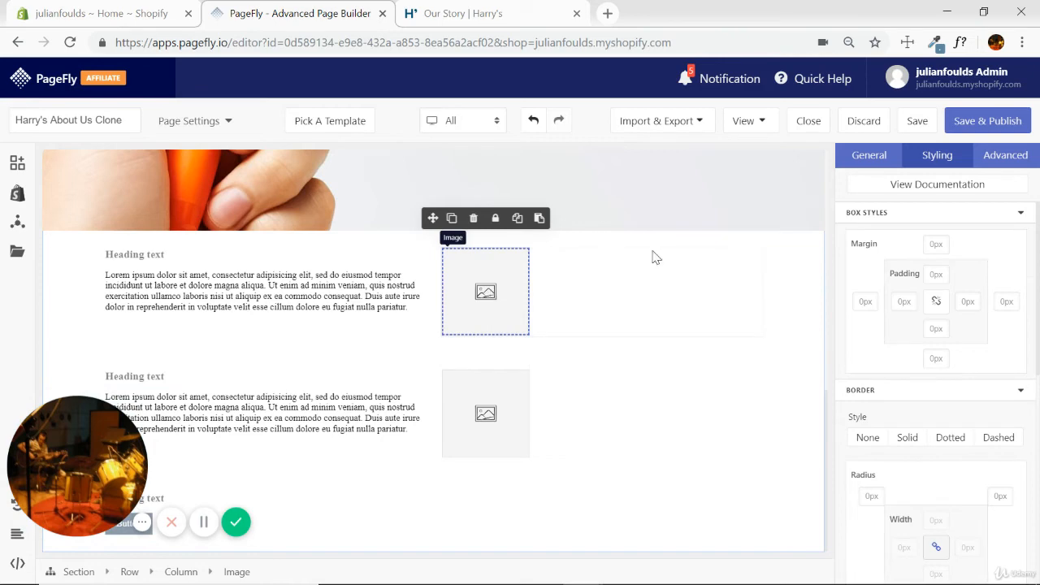
pyautogui.click(869, 155)
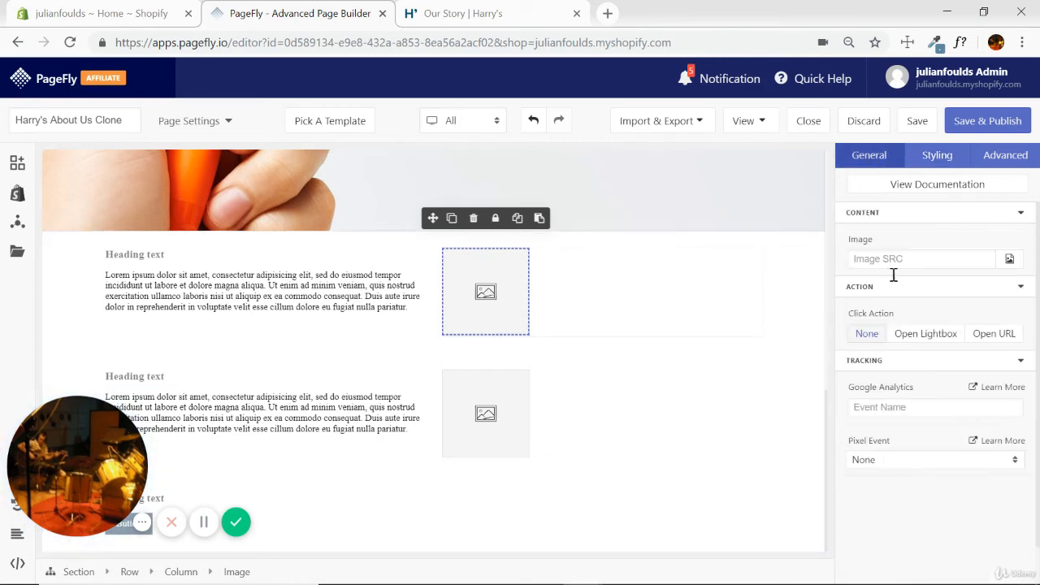
pyautogui.click(1012, 260)
pyautogui.click(361, 147)
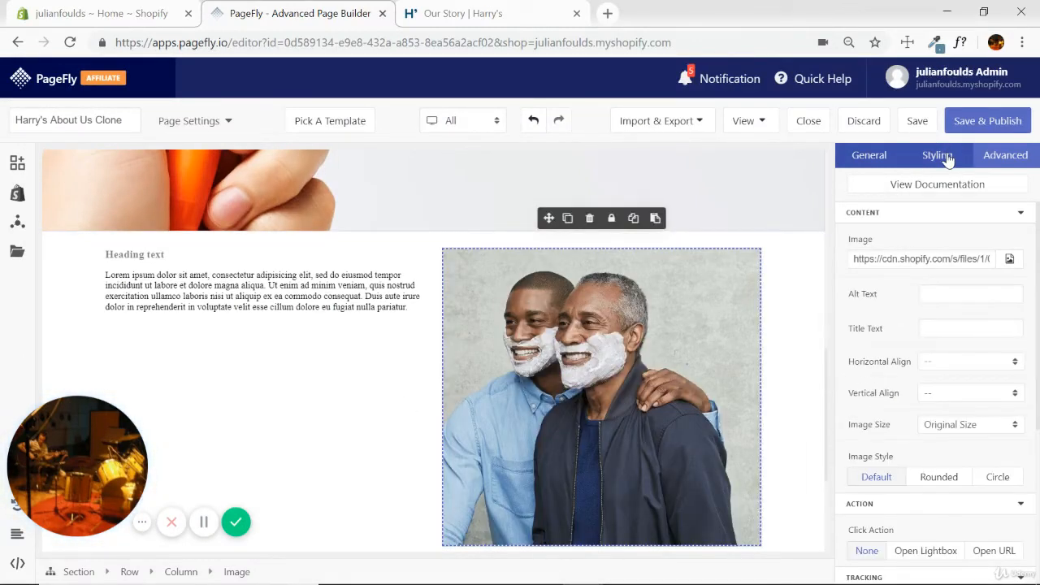
# Set the gutter of the row holding the two-men photo to 0px.
pyautogui.click(936, 154)
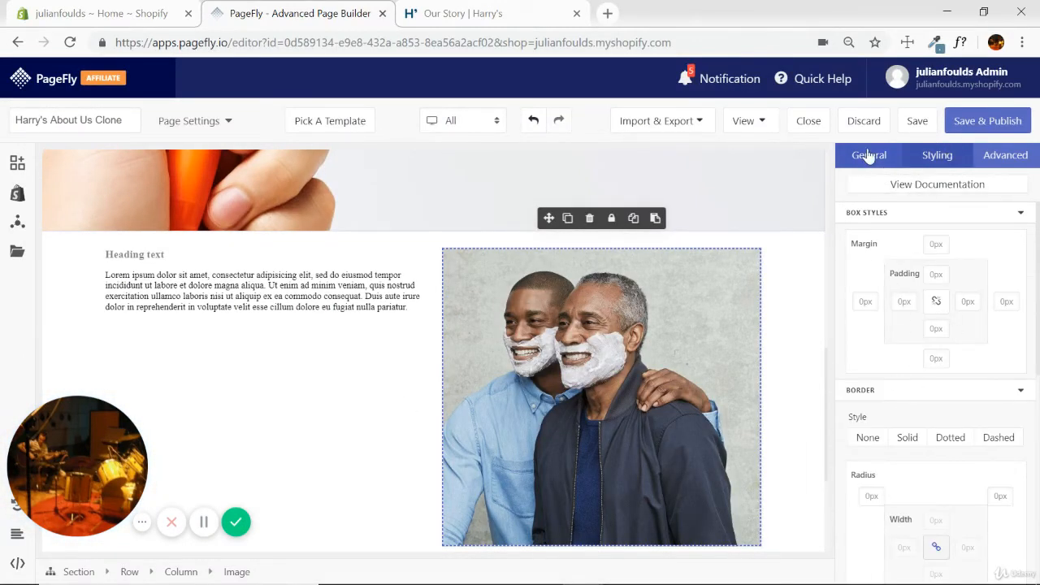
pyautogui.click(866, 155)
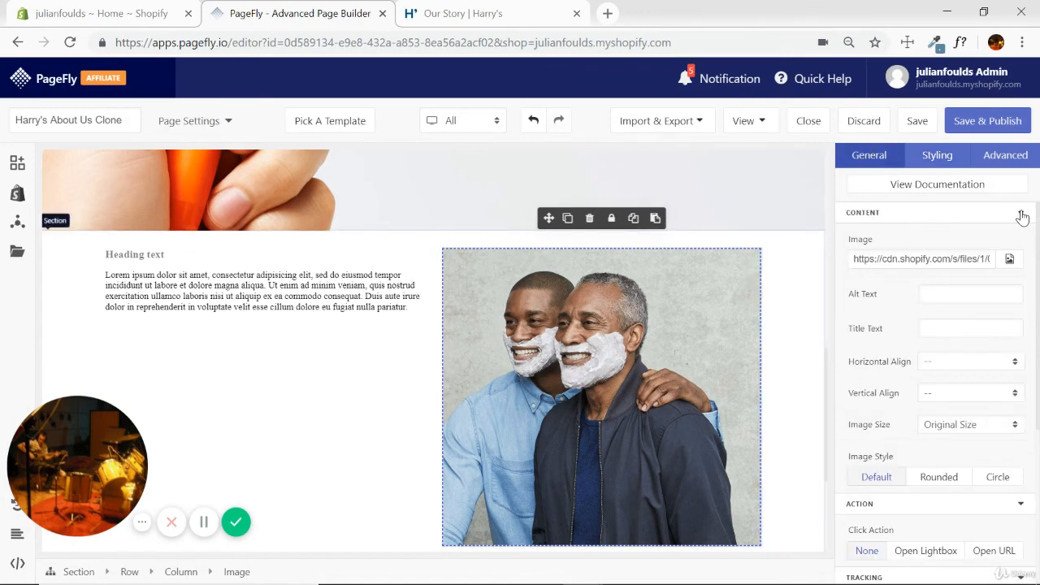
pyautogui.scroll(-3, 996, 299)
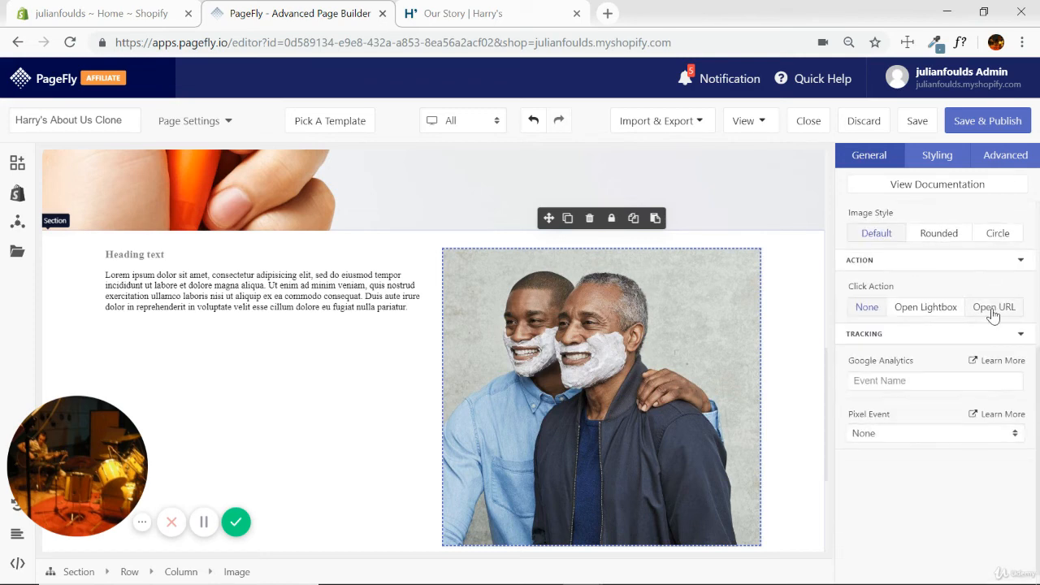
pyautogui.click(432, 353)
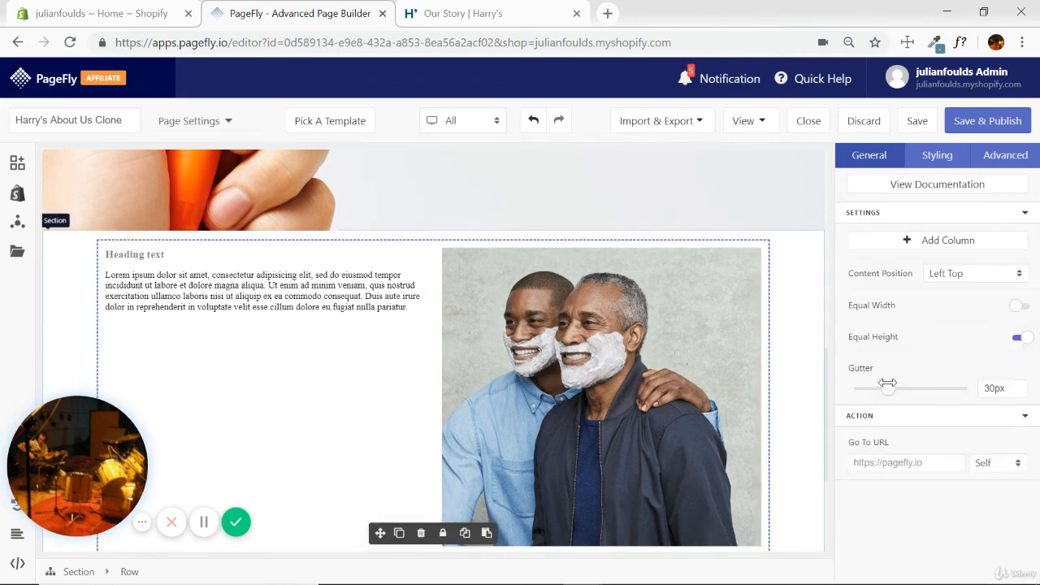
pyautogui.moveTo(887, 388); pyautogui.dragTo(836, 402)
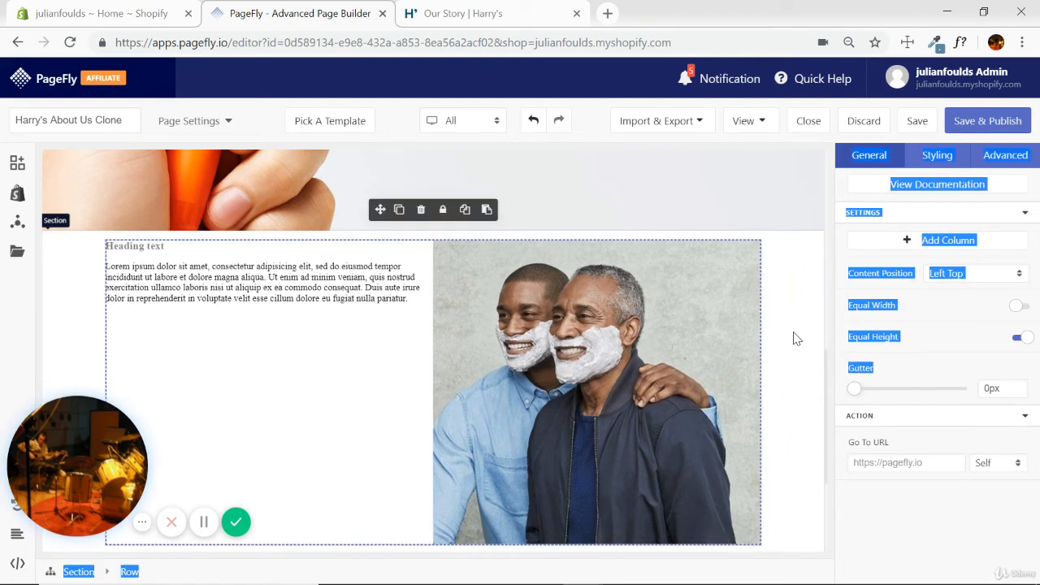
pyautogui.click(920, 395)
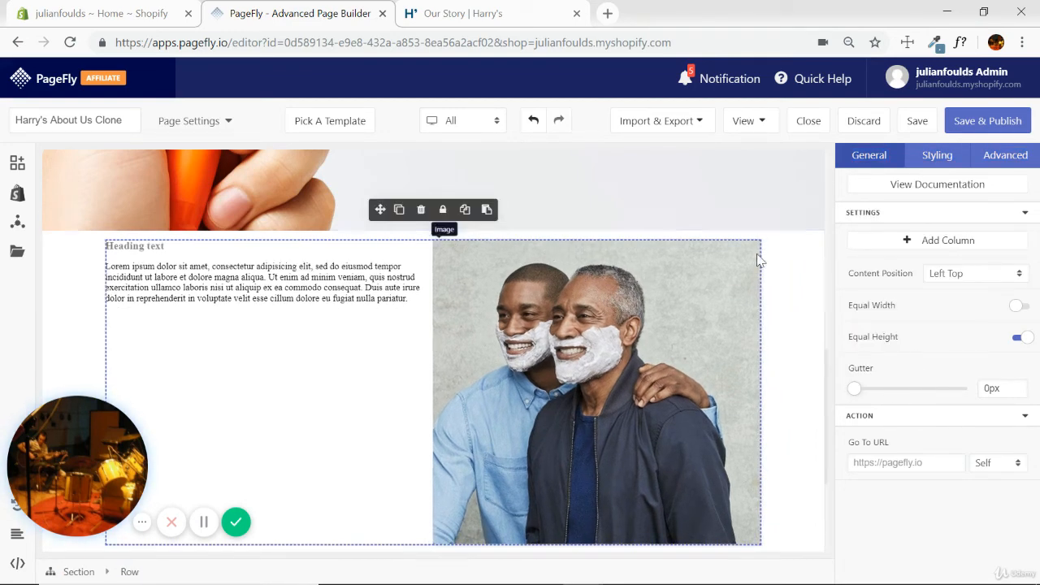
# Reduce the photo section's container max width to 1012px, and turn the container off so the content spans the full page width.
pyautogui.click(804, 272)
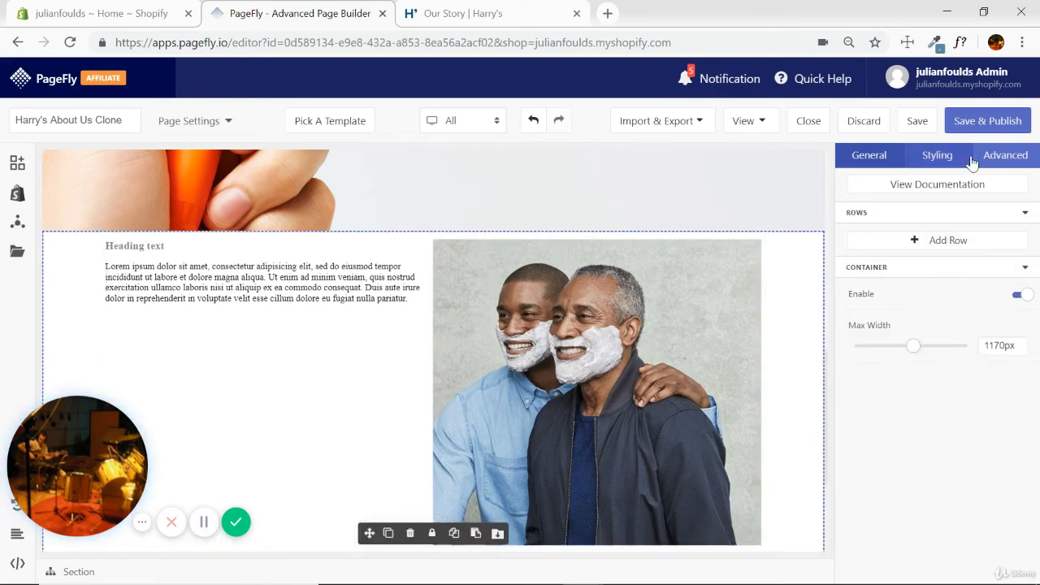
pyautogui.click(930, 158)
pyautogui.click(861, 163)
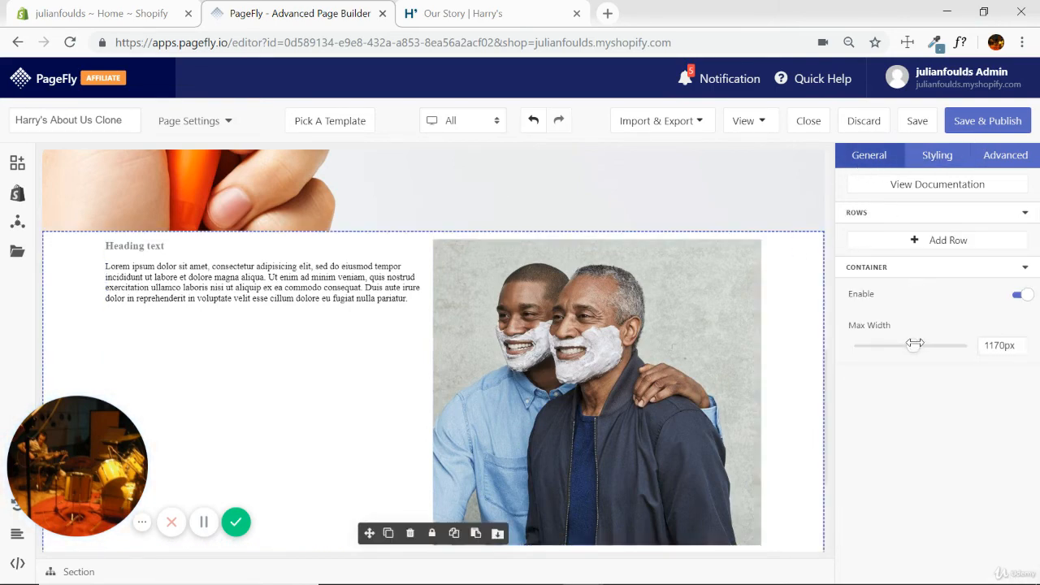
pyautogui.moveTo(914, 344); pyautogui.dragTo(894, 348)
pyautogui.click(1017, 296)
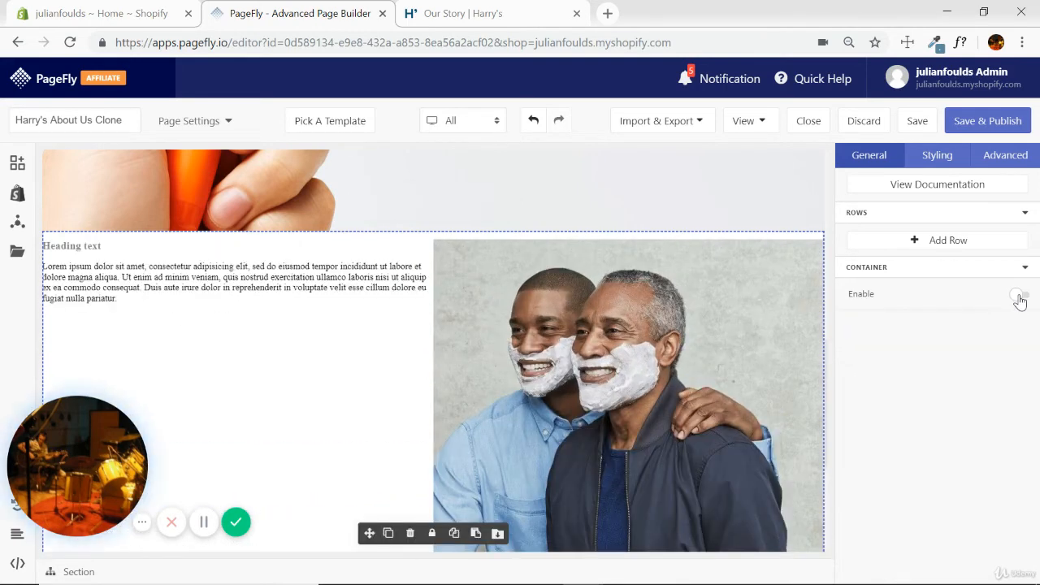
pyautogui.scroll(-3, 605, 358)
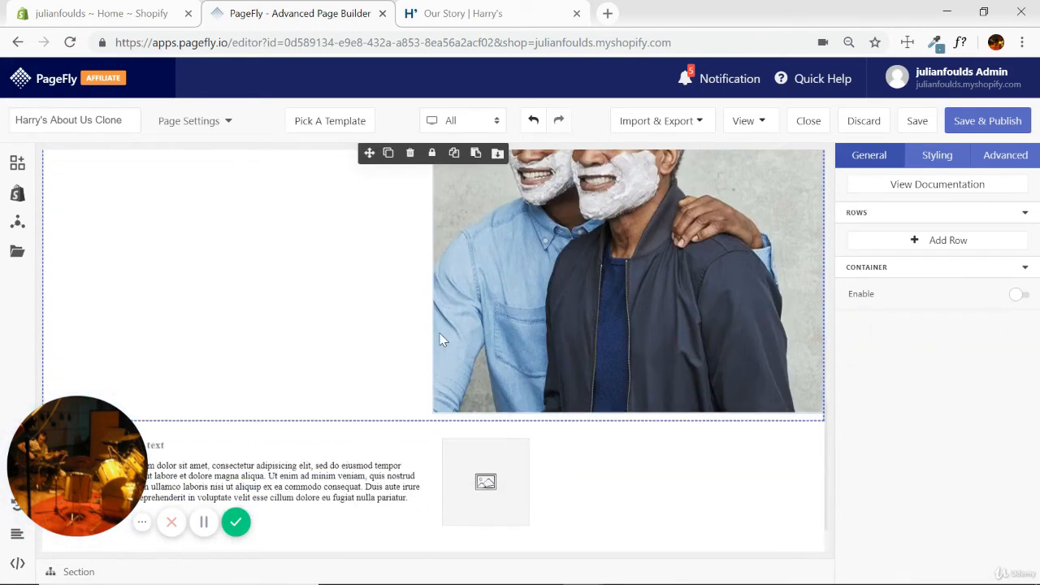
pyautogui.scroll(3, 504, 321)
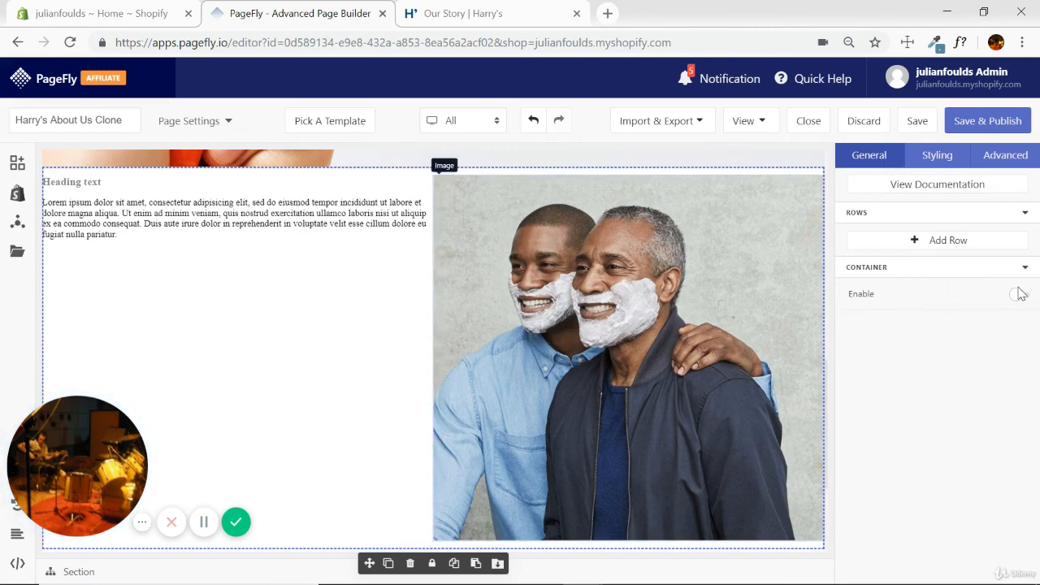
pyautogui.click(1018, 294)
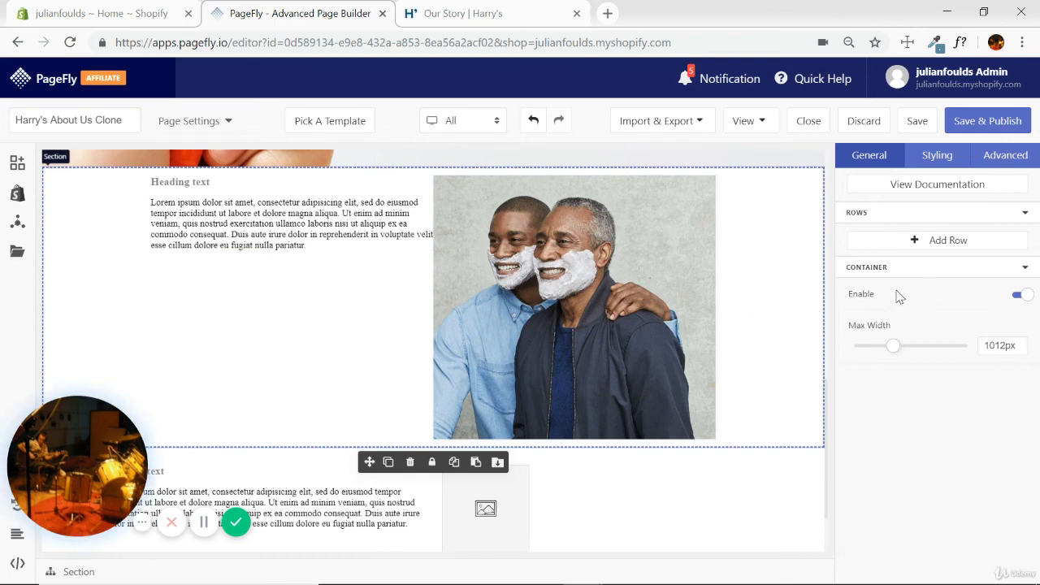
pyautogui.click(1019, 295)
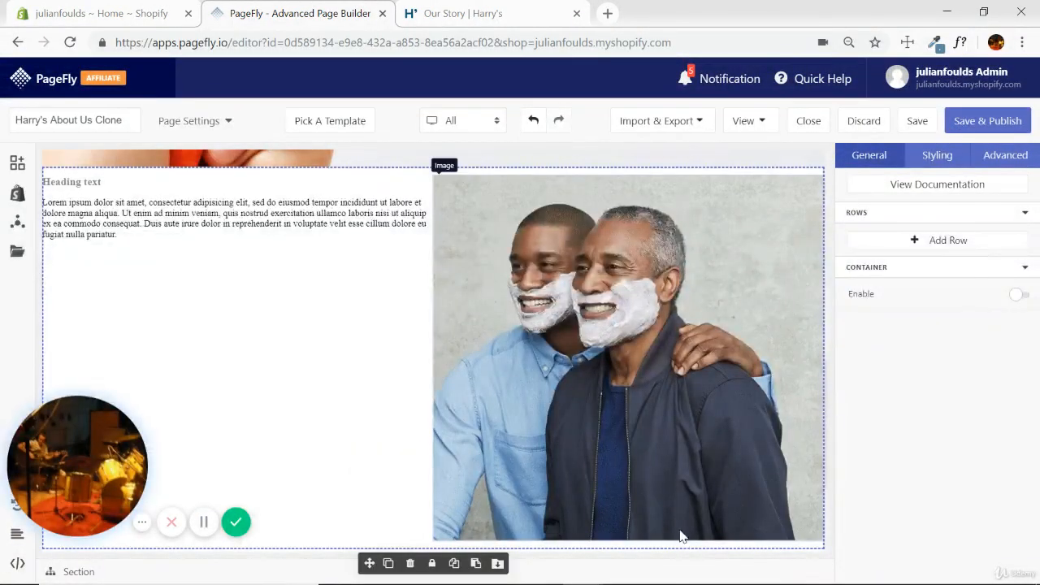
# Set the photo section's top and bottom padding to 0 and check its edge against the razor section.
pyautogui.scroll(1, 539, 237)
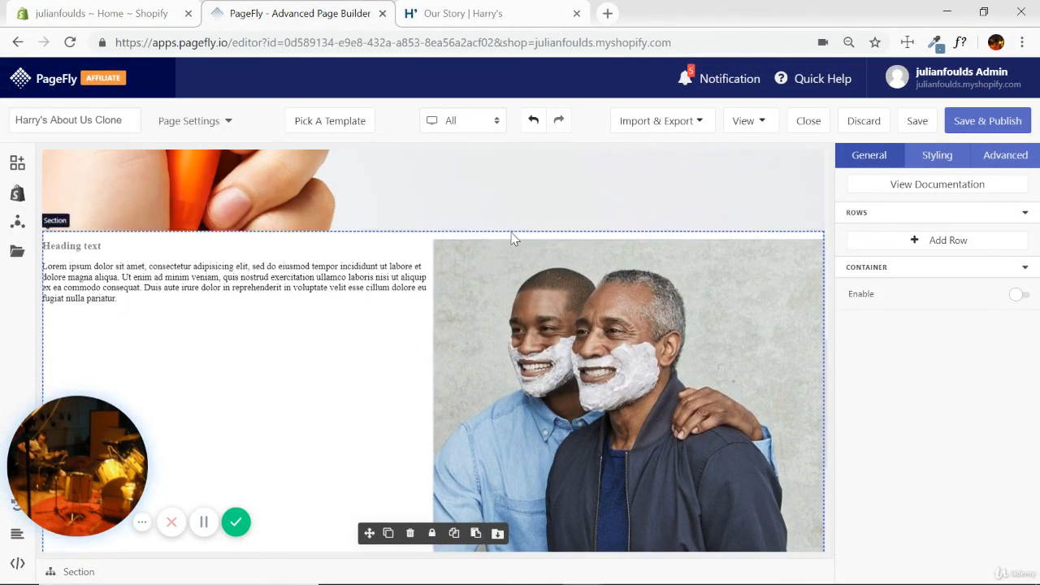
pyautogui.scroll(-2, 523, 281)
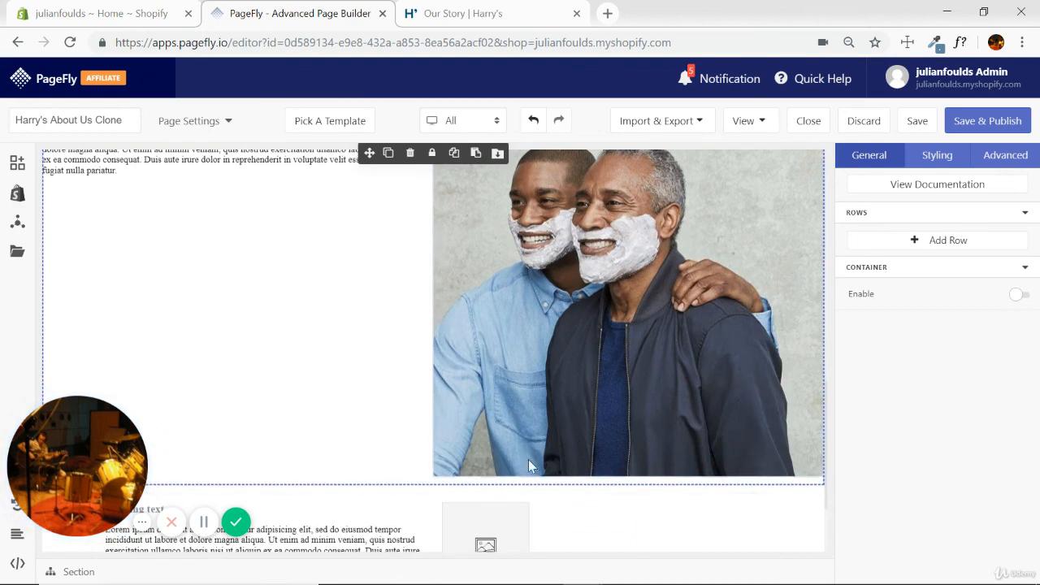
pyautogui.click(938, 159)
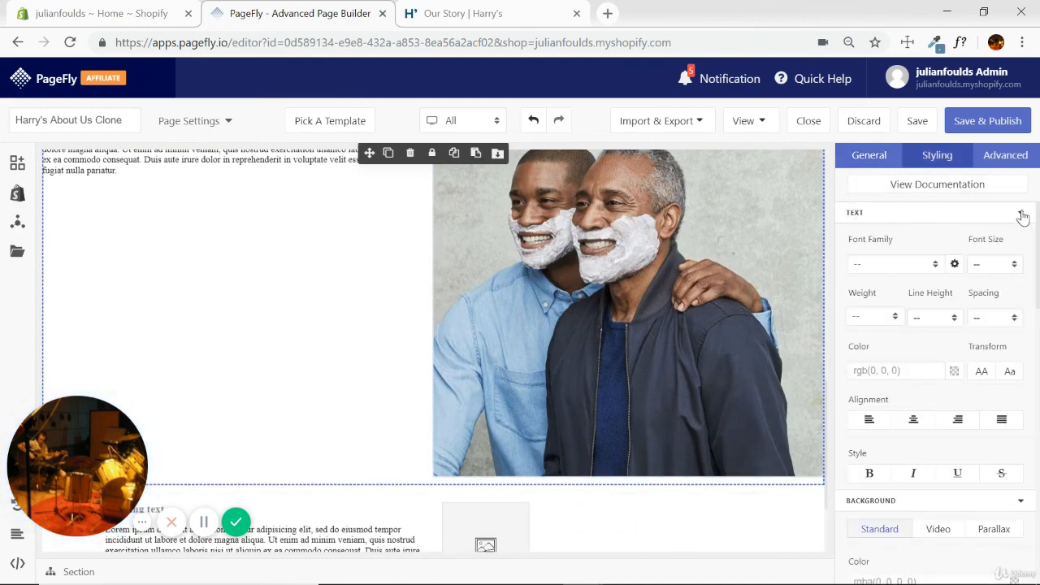
pyautogui.click(1021, 214)
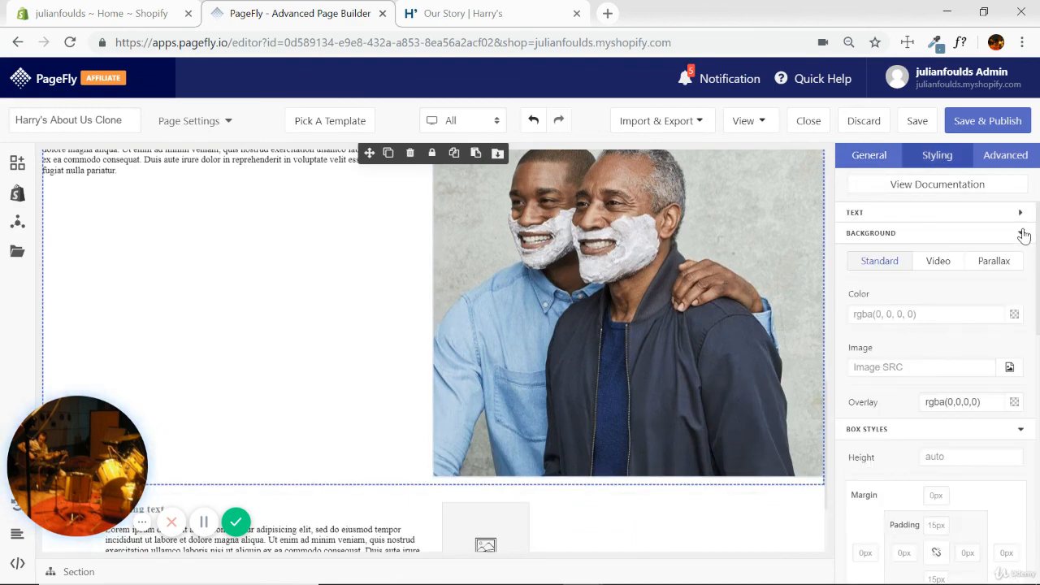
pyautogui.click(1022, 234)
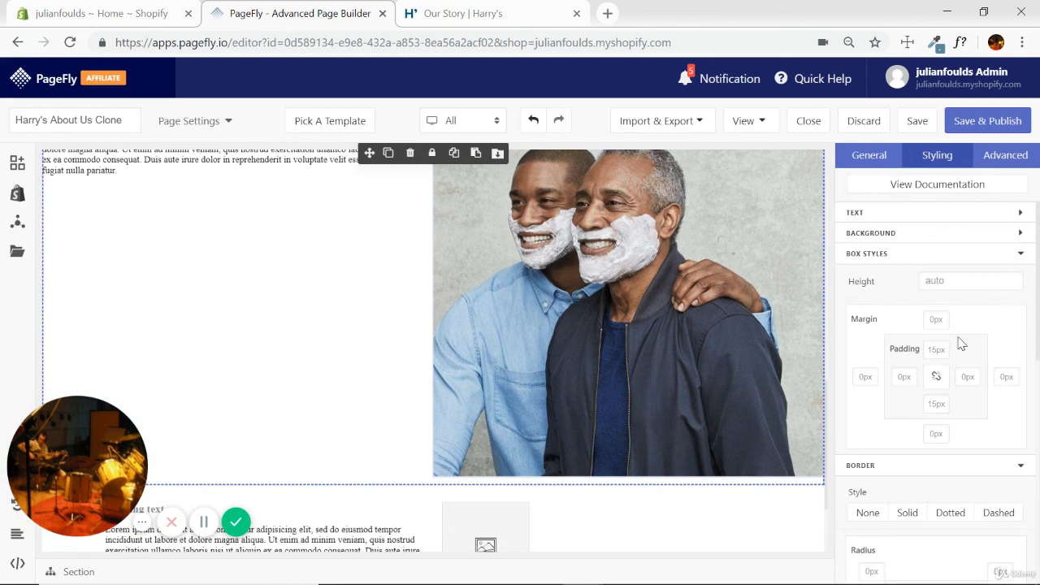
pyautogui.click(937, 349)
pyautogui.write('0')
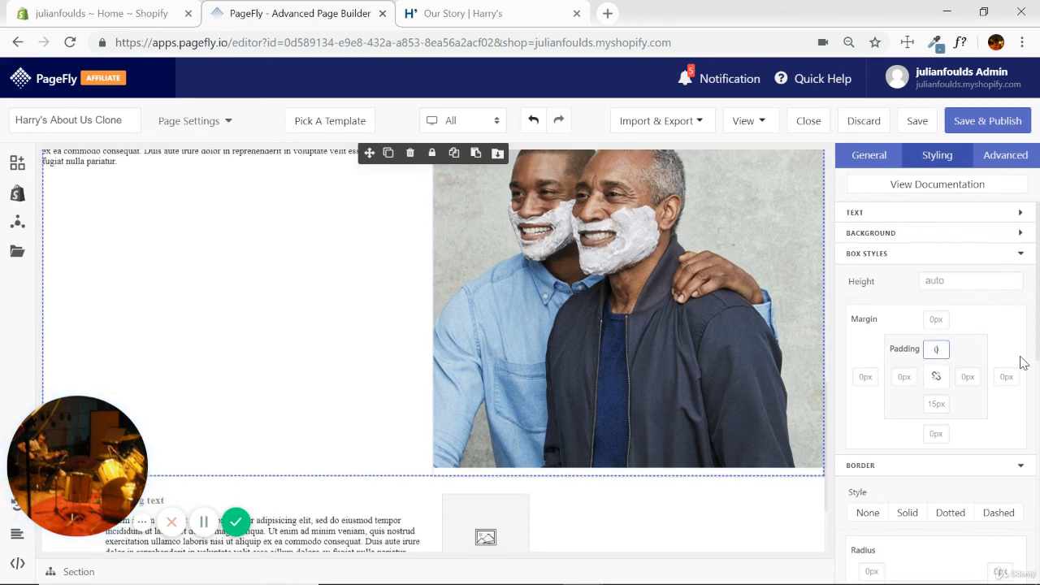
pyautogui.click(935, 404)
pyautogui.write('4')
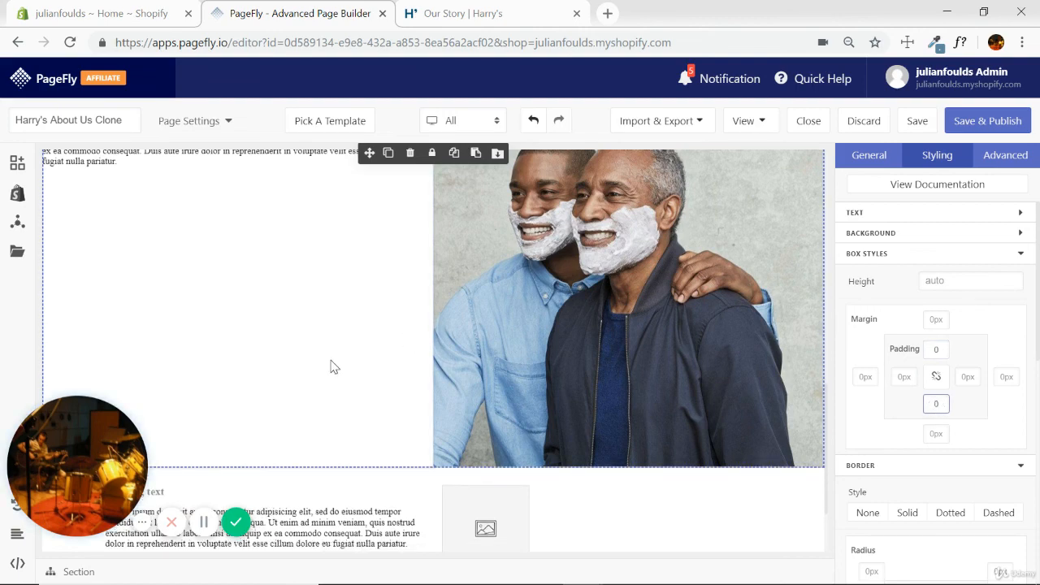
pyautogui.click(331, 365)
pyautogui.scroll(3, 655, 375)
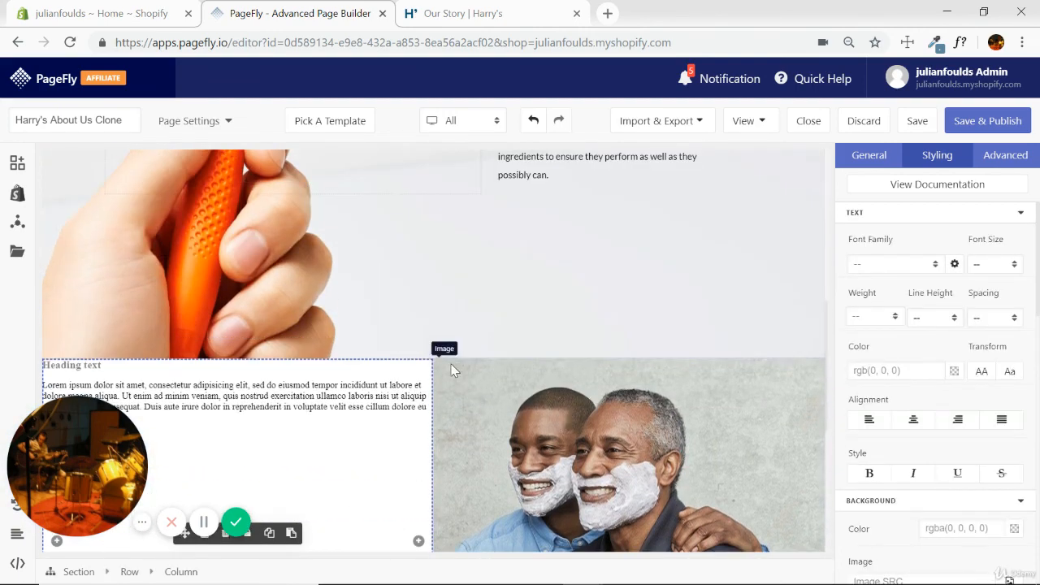